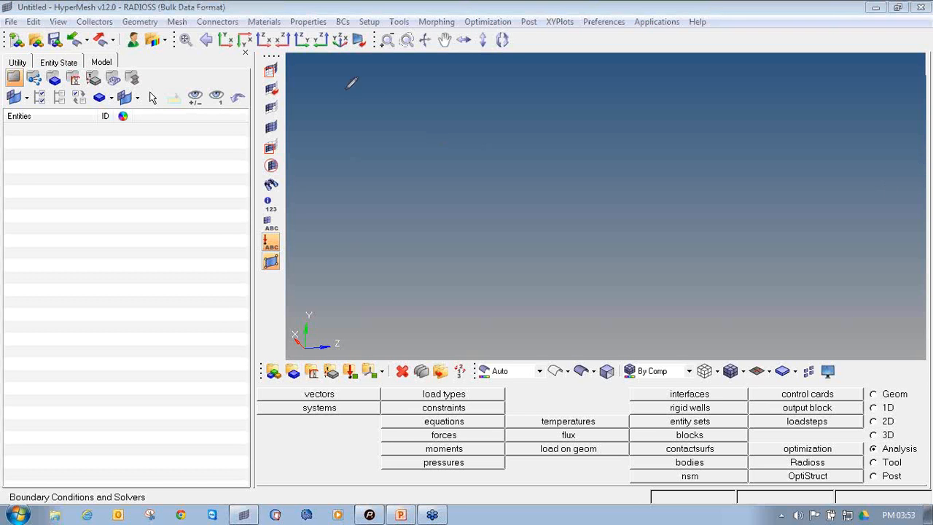
# Open the HyperMesh model roll_cage_line_data.hm from the Roll_cage folder
pyautogui.moveTo(29, 32)
pyautogui.mouseDown()
pyautogui.moveTo(27, 47)
pyautogui.moveTo(44, 49)
pyautogui.moveTo(45, 32)
pyautogui.moveTo(32, 29)
pyautogui.mouseUp()
pyautogui.click(34, 42)
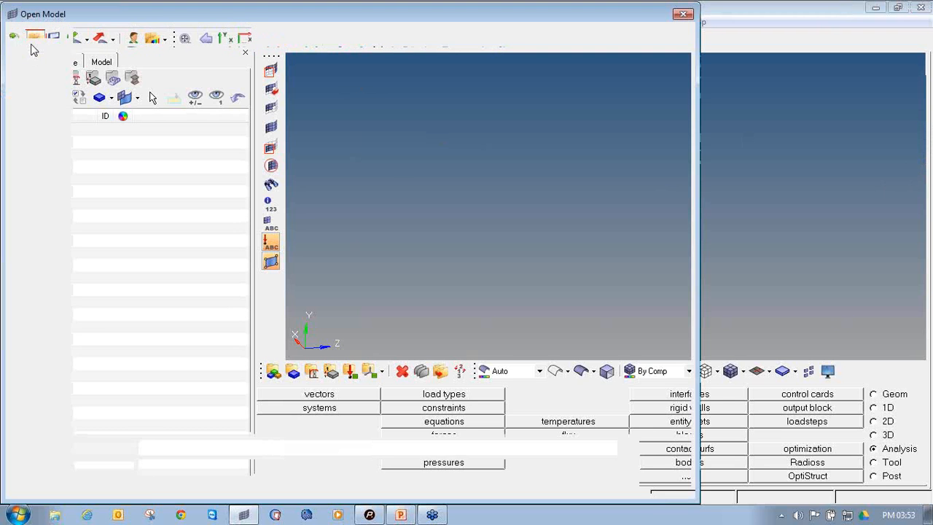
pyautogui.click(131, 65)
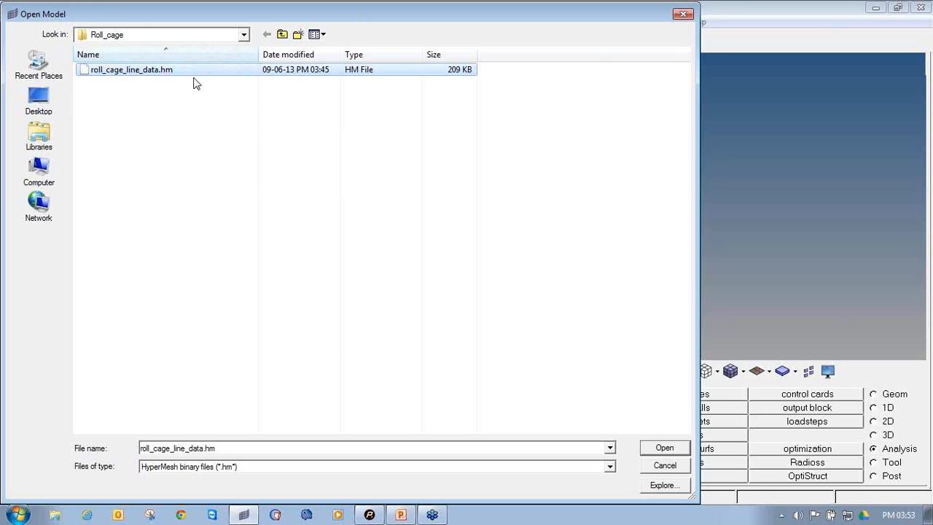
pyautogui.click(669, 447)
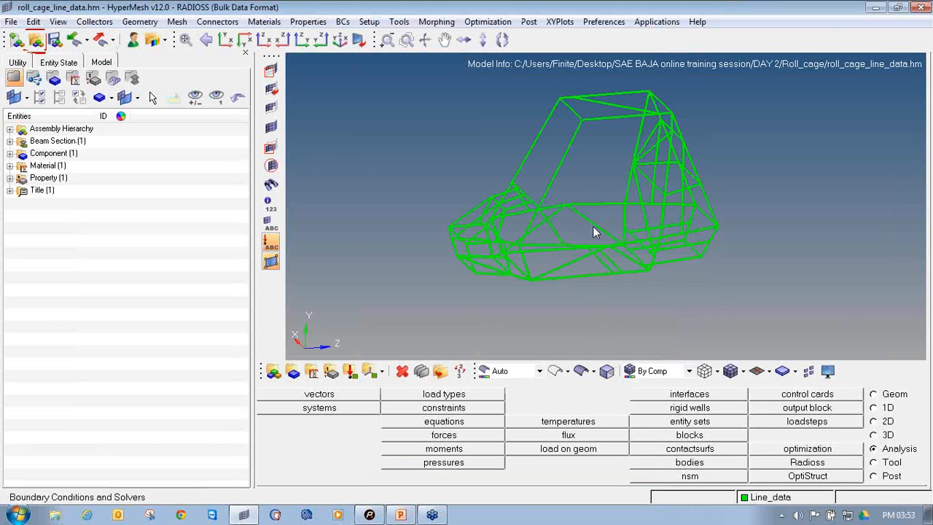
# Show the roll cage's 1D elements in 3D Element Representation and inspect the tube frame up close
pyautogui.moveTo(592, 226)
pyautogui.keyDown('ctrl'); pyautogui.mouseDown()
pyautogui.moveTo(627, 202)
pyautogui.moveTo(629, 215)
pyautogui.moveTo(605, 219)
pyautogui.mouseUp(); pyautogui.keyUp('ctrl')
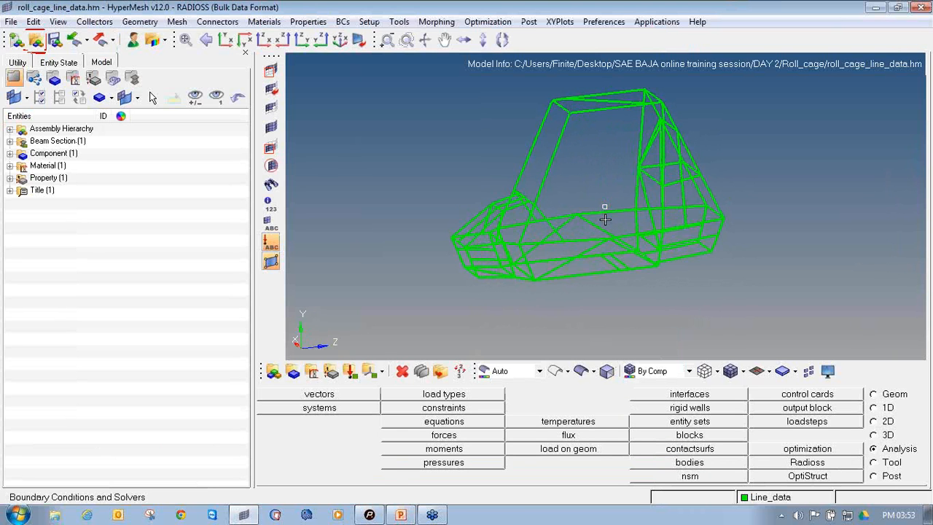
pyautogui.click(772, 373)
pyautogui.click(773, 340)
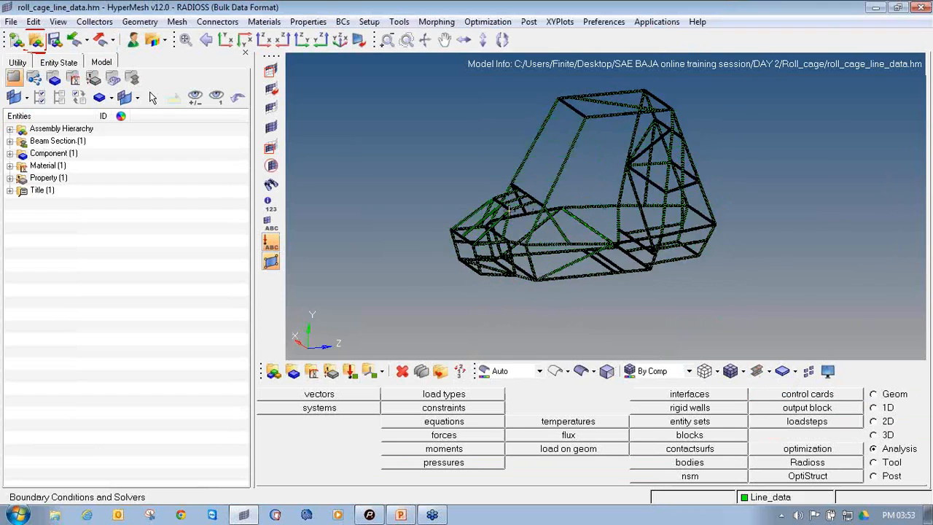
pyautogui.scroll(5, 482, 214)
pyautogui.scroll(-6, 481, 214)
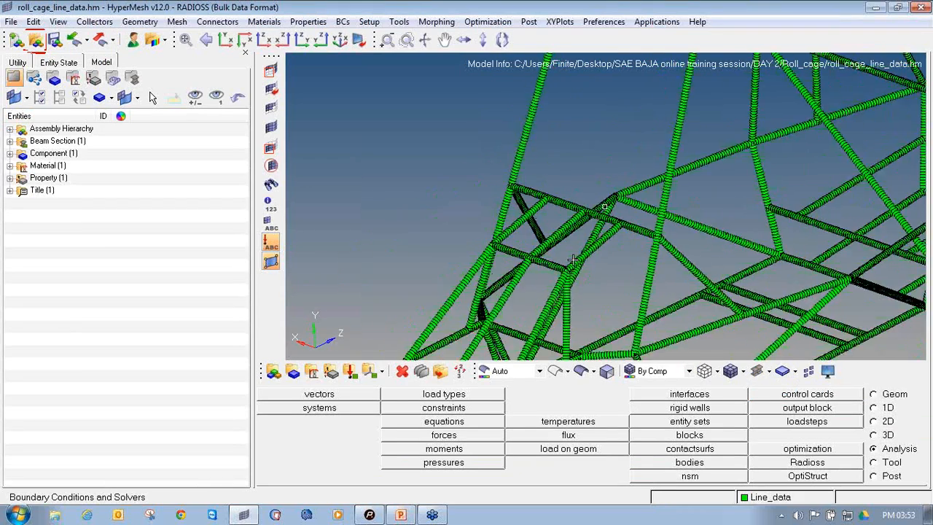
pyautogui.keyDown('ctrl'); pyautogui.moveTo(625, 213); pyautogui.dragTo(539, 241); pyautogui.keyUp('ctrl')
pyautogui.scroll(5, 683, 123)
pyautogui.scroll(-5, 683, 121)
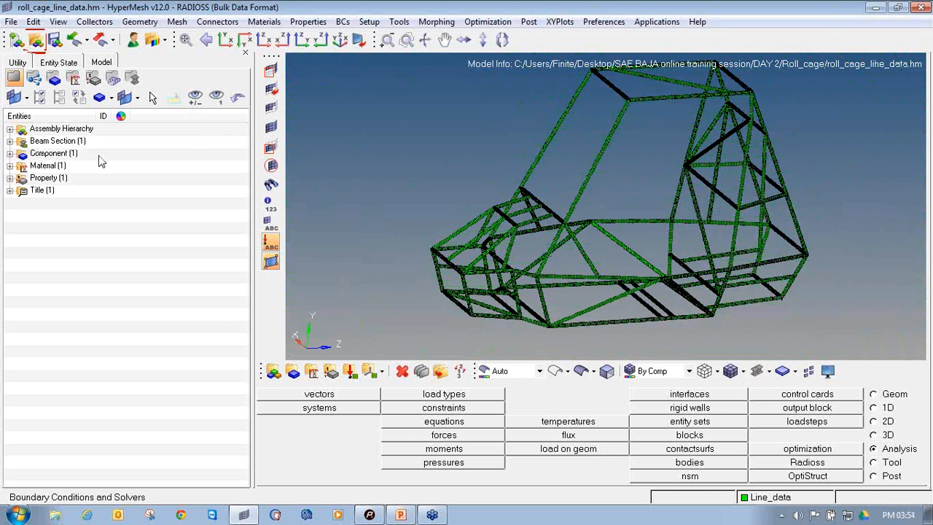
# Expand the Property, Material, Component and Beam Section groups of the model to list their entities
pyautogui.click(9, 178)
pyautogui.click(10, 165)
pyautogui.click(9, 153)
pyautogui.click(9, 140)
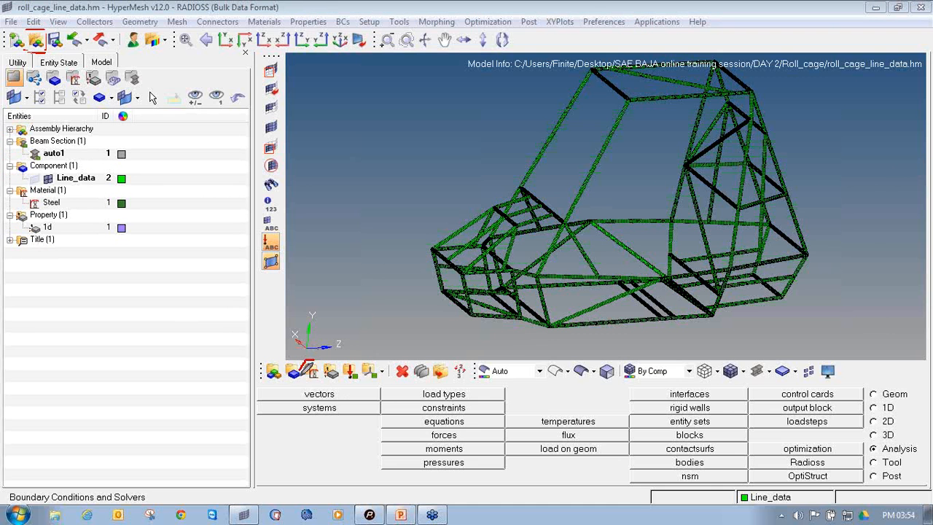
# Review the Steel material's MAT1 card, including its E, NU and RHO values, and close it without changes
pyautogui.moveTo(302, 374)
pyautogui.mouseDown()
pyautogui.moveTo(325, 376)
pyautogui.moveTo(317, 359)
pyautogui.moveTo(301, 364)
pyautogui.mouseUp()
pyautogui.click(312, 371)
pyautogui.click(288, 409)
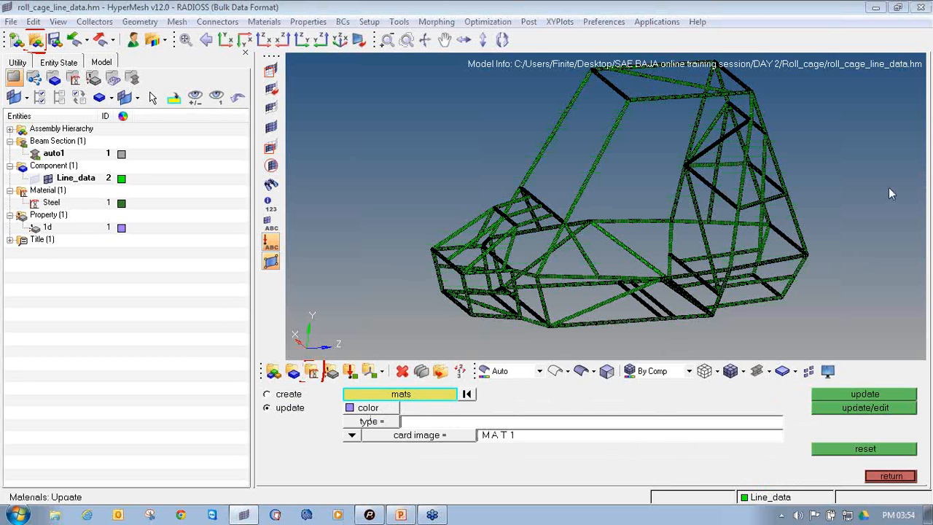
pyautogui.moveTo(305, 401); pyautogui.dragTo(264, 405)
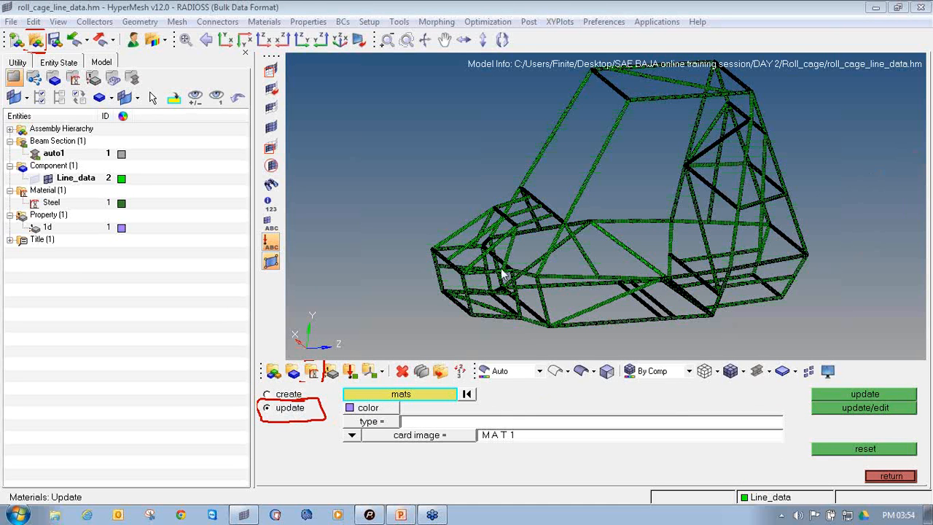
pyautogui.click(441, 401)
pyautogui.click(290, 395)
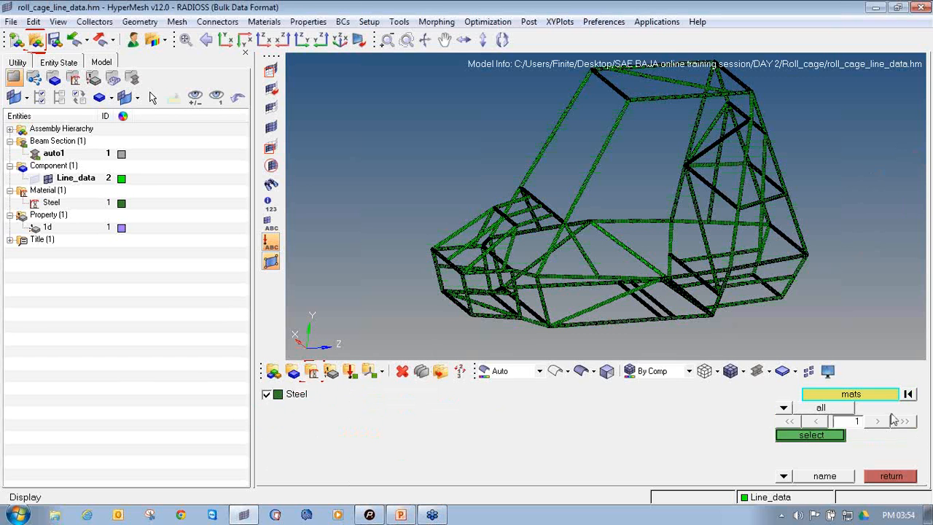
pyautogui.click(792, 437)
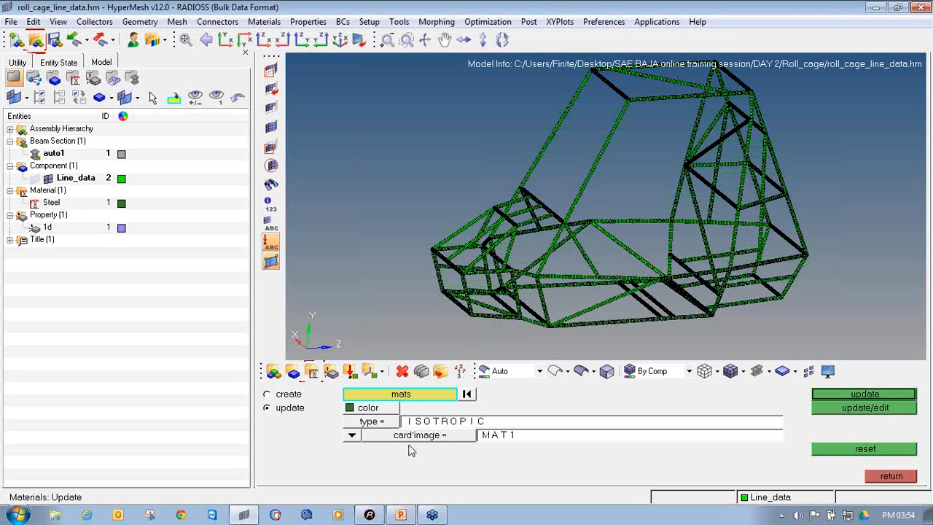
pyautogui.click(866, 408)
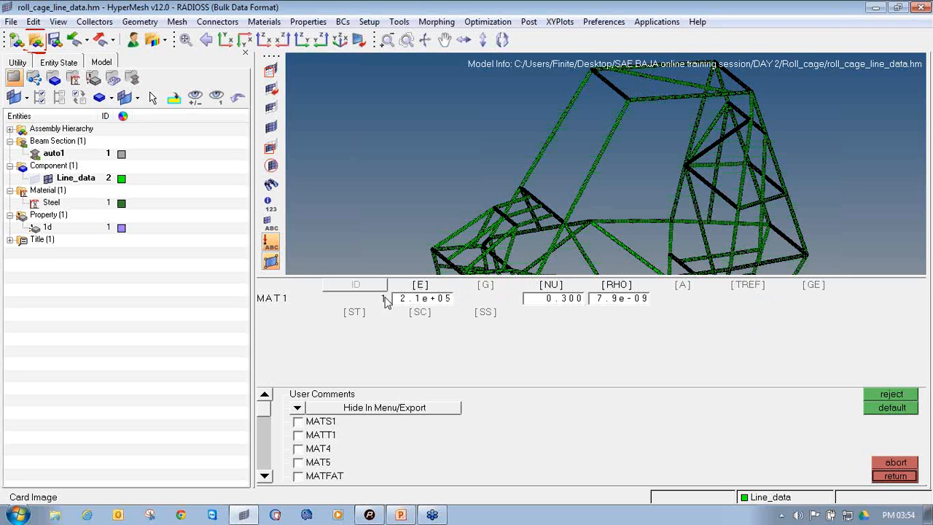
pyautogui.click(895, 476)
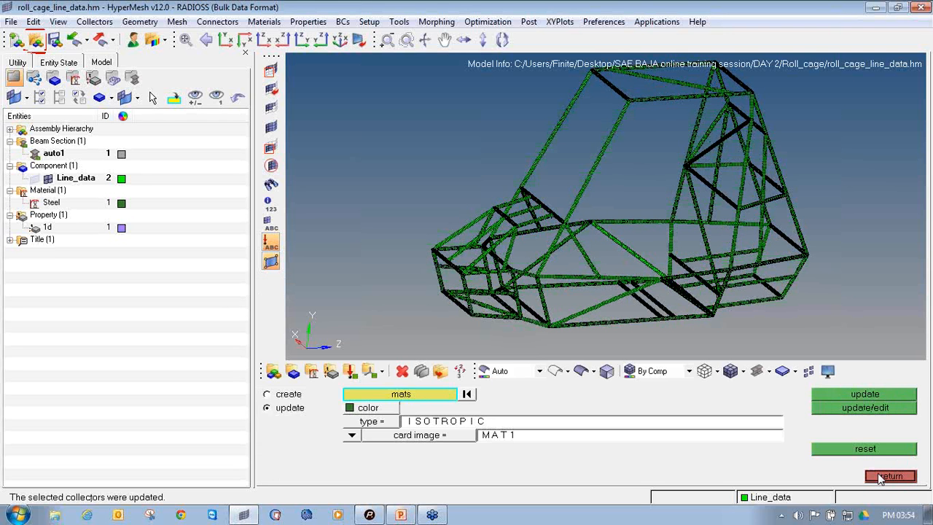
pyautogui.click(881, 477)
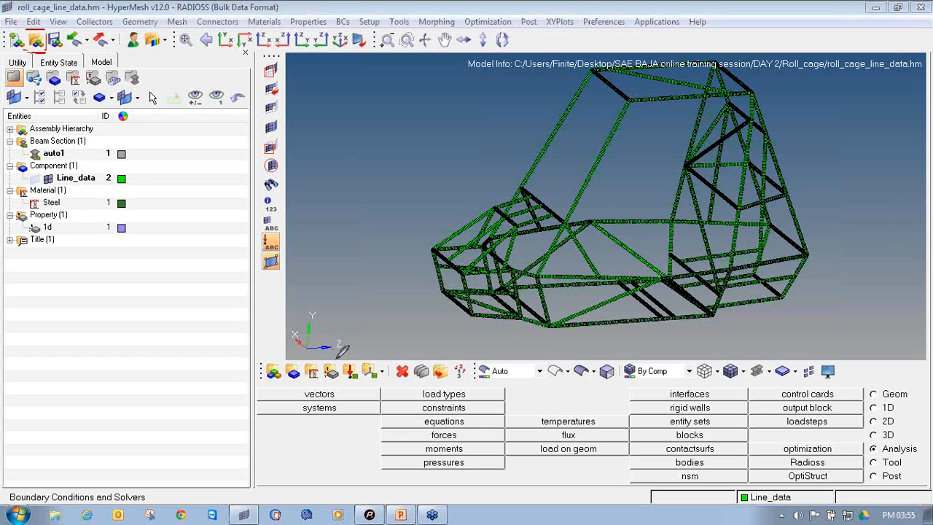
# Review the 1d property's PBEAM card, including its assigned beam cross-section and section values
pyautogui.moveTo(326, 357)
pyautogui.mouseDown()
pyautogui.moveTo(326, 382)
pyautogui.moveTo(341, 376)
pyautogui.moveTo(341, 363)
pyautogui.mouseUp()
pyautogui.click(331, 372)
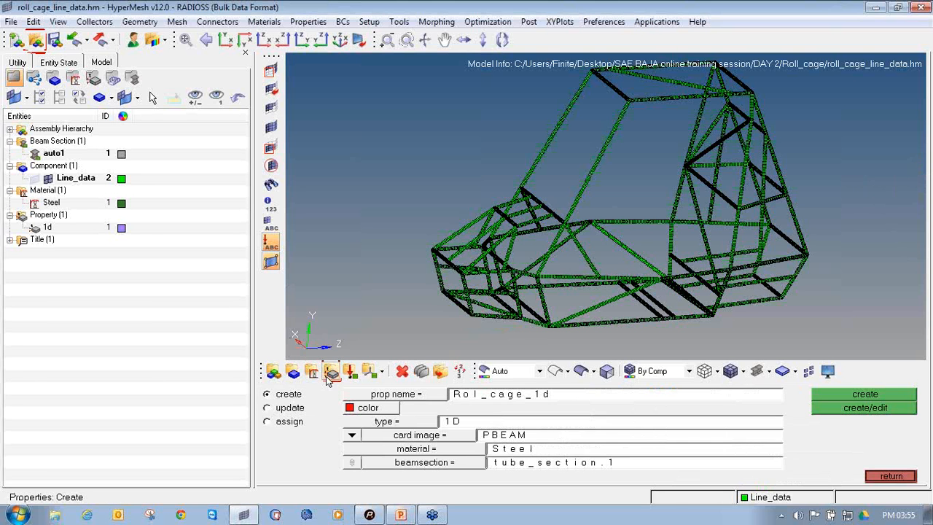
pyautogui.click(275, 409)
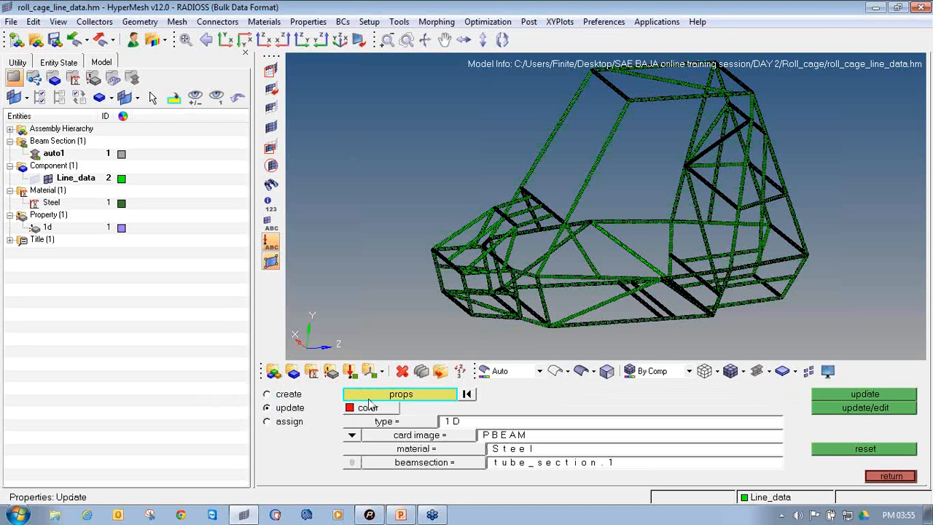
pyautogui.click(448, 397)
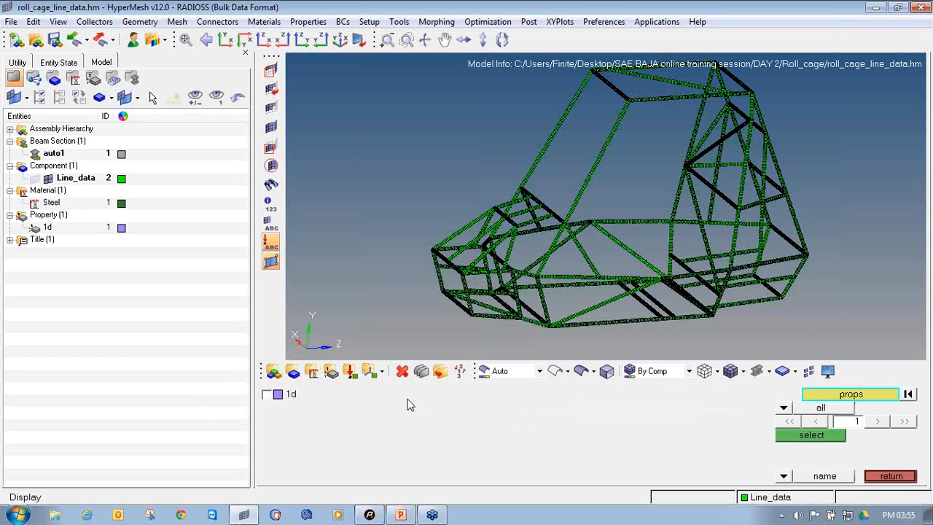
pyautogui.click(269, 394)
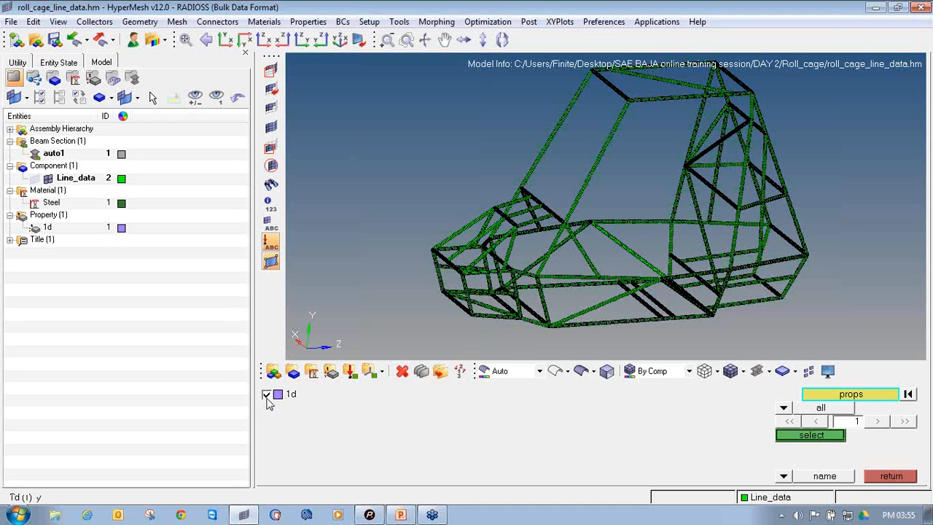
pyautogui.click(830, 436)
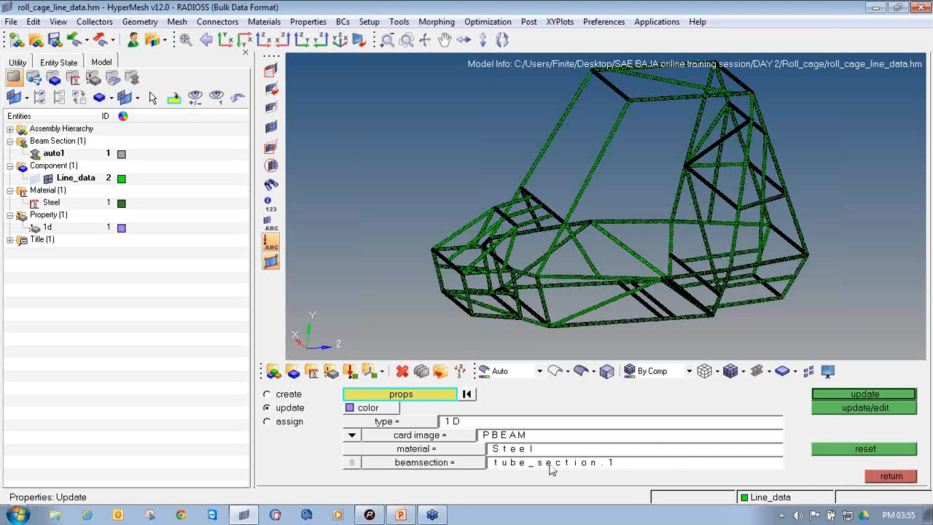
pyautogui.click(832, 410)
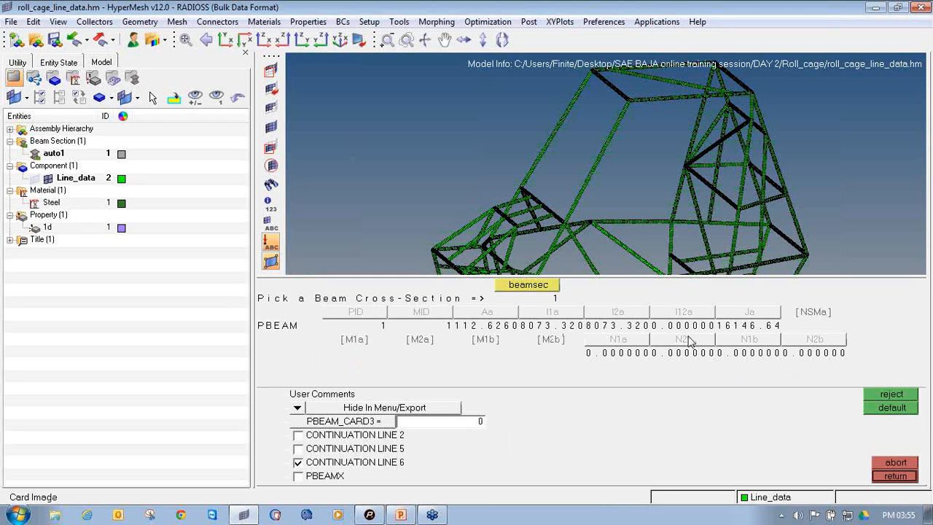
pyautogui.click(893, 476)
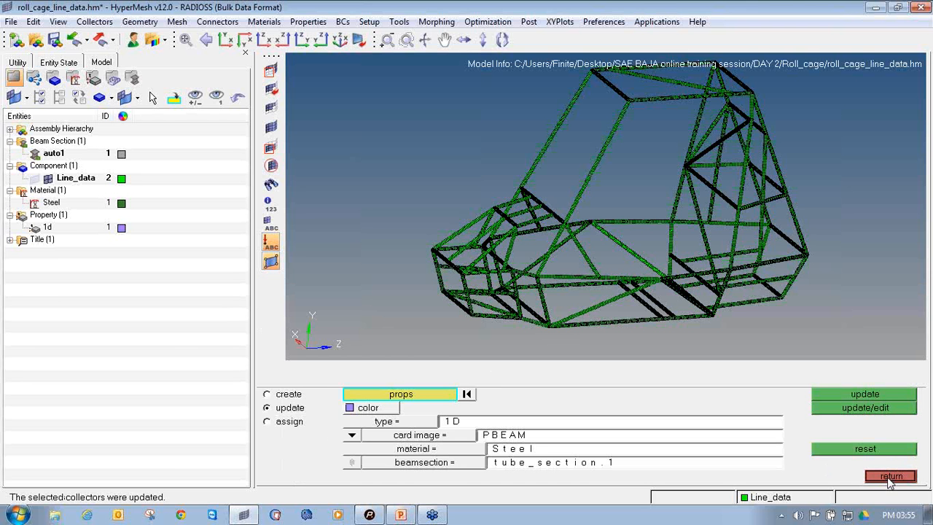
pyautogui.click(891, 476)
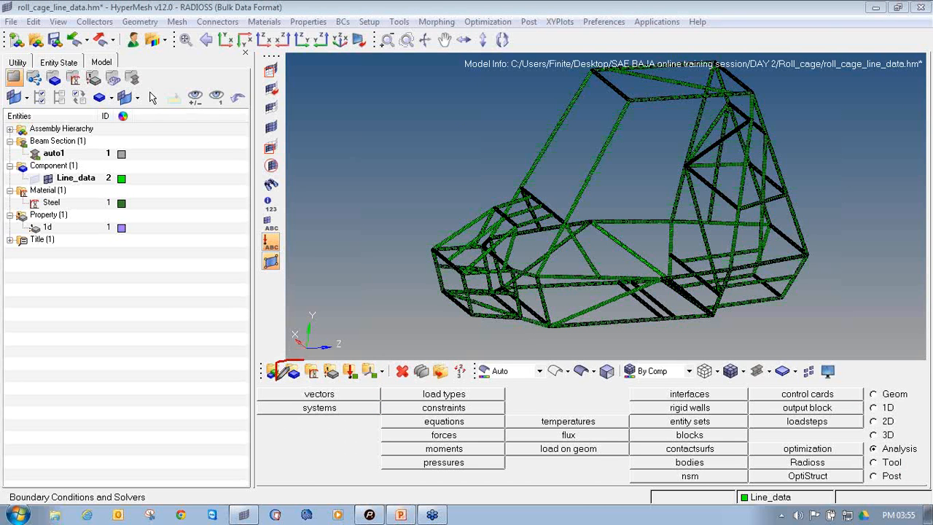
# Check which property and material are assigned to the Line_data component
pyautogui.moveTo(277, 363)
pyautogui.mouseDown()
pyautogui.moveTo(290, 381)
pyautogui.moveTo(306, 382)
pyautogui.mouseUp()
pyautogui.click(293, 372)
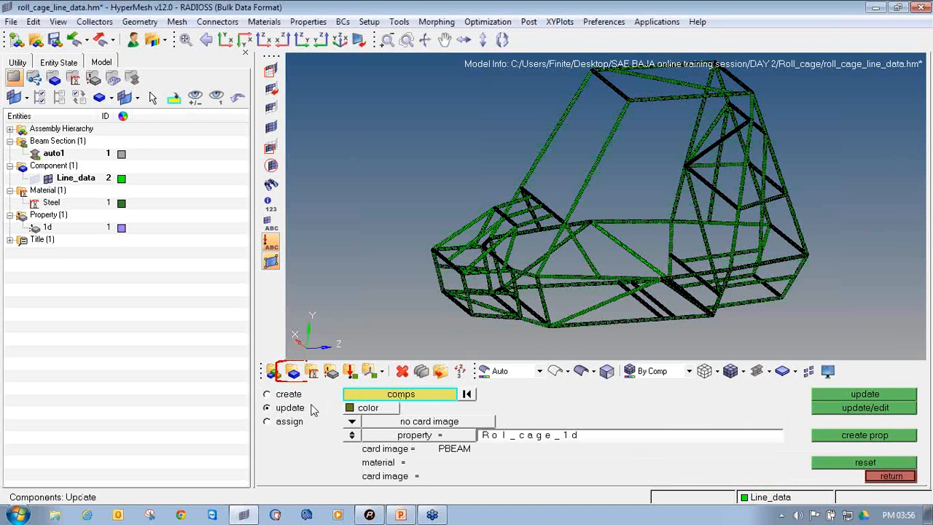
pyautogui.click(356, 397)
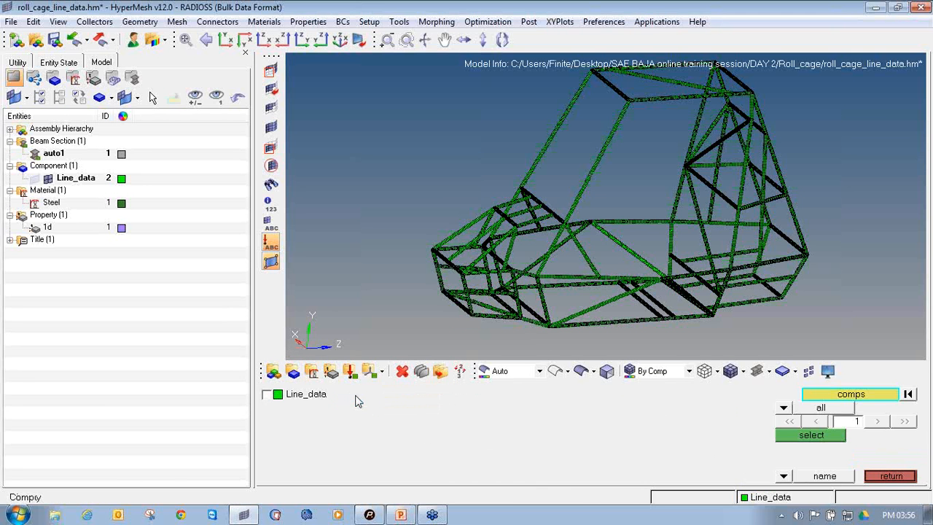
pyautogui.click(309, 395)
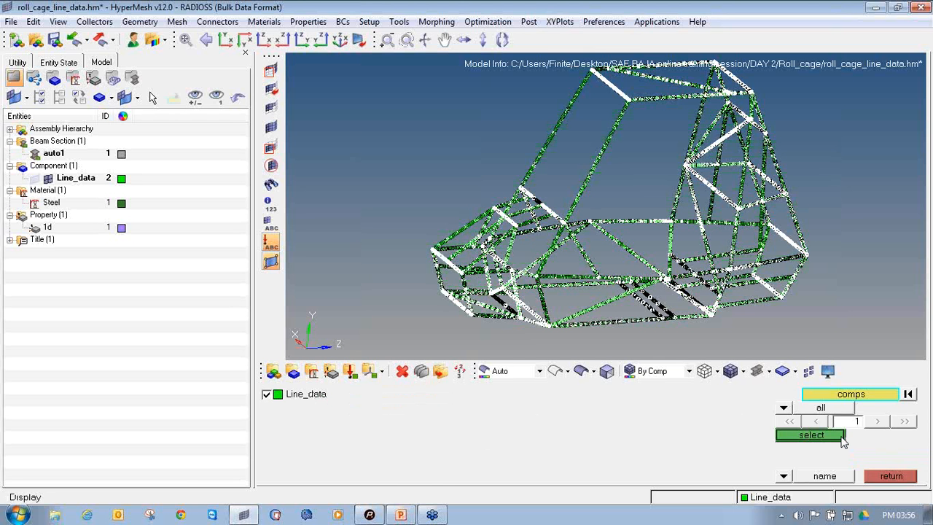
pyautogui.click(810, 435)
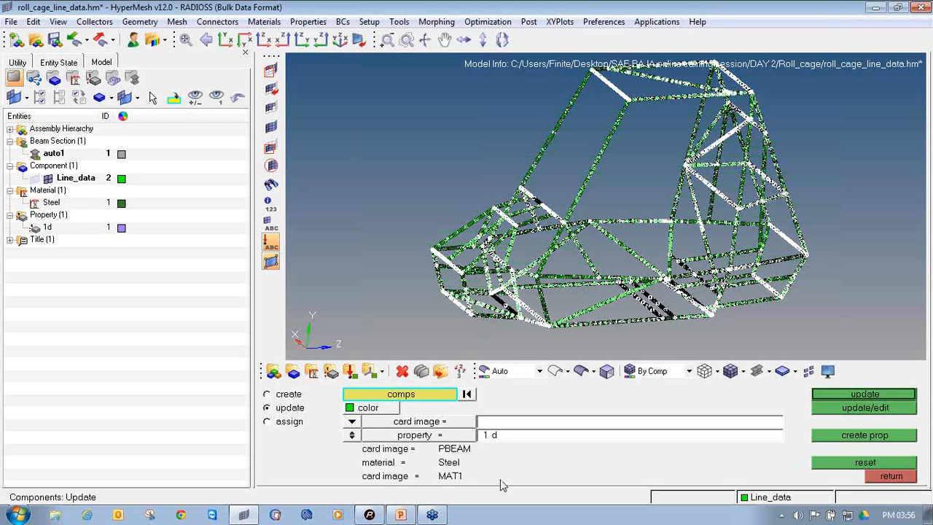
pyautogui.click(890, 476)
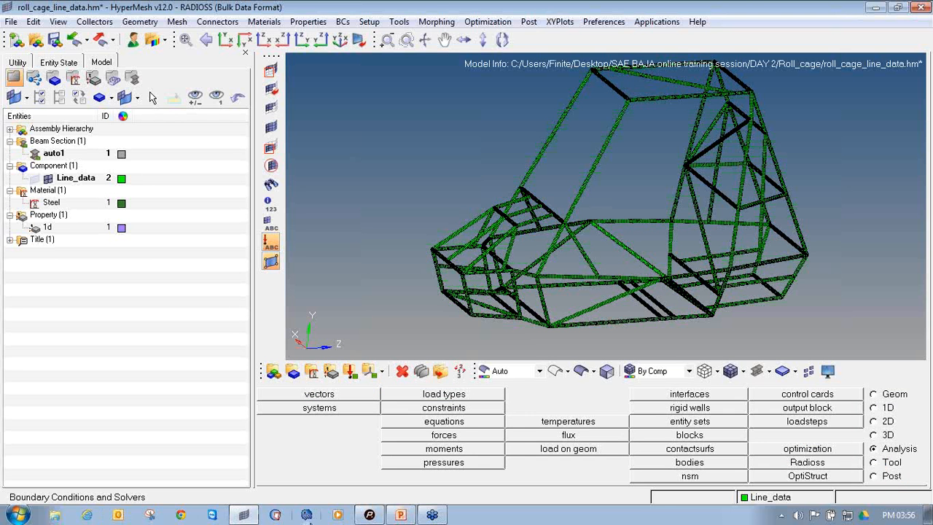
# Switch to the PowerPoint training deck, show the MPCLL front-impact slide, and remove the two training topics slides following it
pyautogui.click(402, 515)
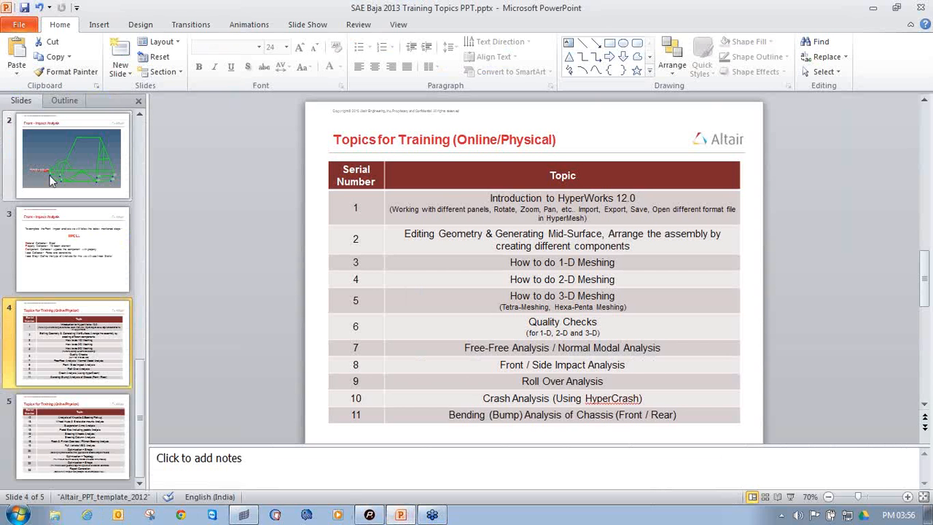
pyautogui.scroll(1, 407, 304)
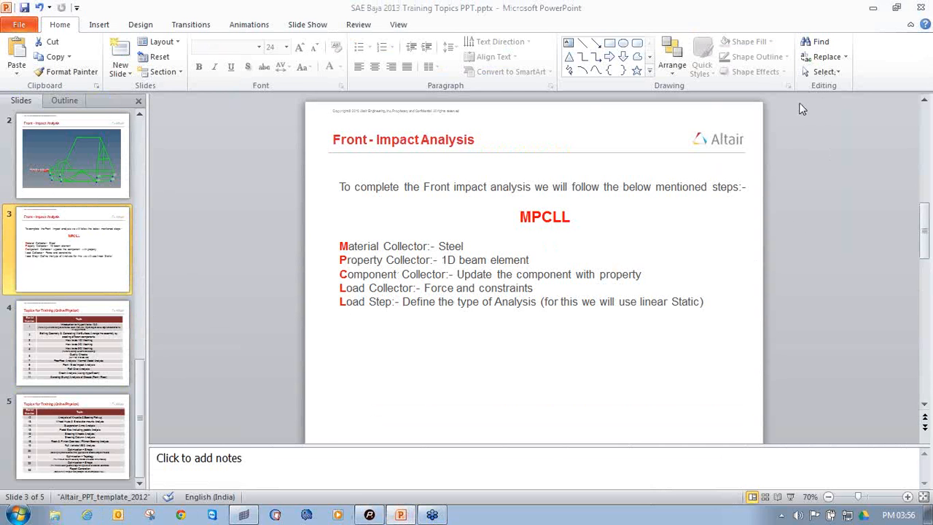
pyautogui.hotkey('ctrl', 'z')
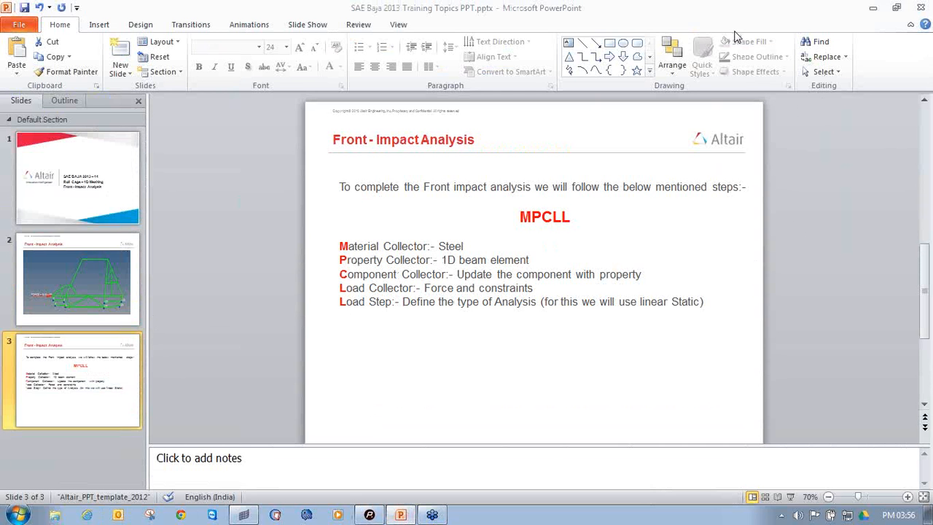
# Highlight the Material Collector, Property Collector and Component Collector lines on the MPCLL slide
pyautogui.moveTo(468, 246); pyautogui.dragTo(339, 246)
pyautogui.moveTo(535, 260); pyautogui.dragTo(340, 261)
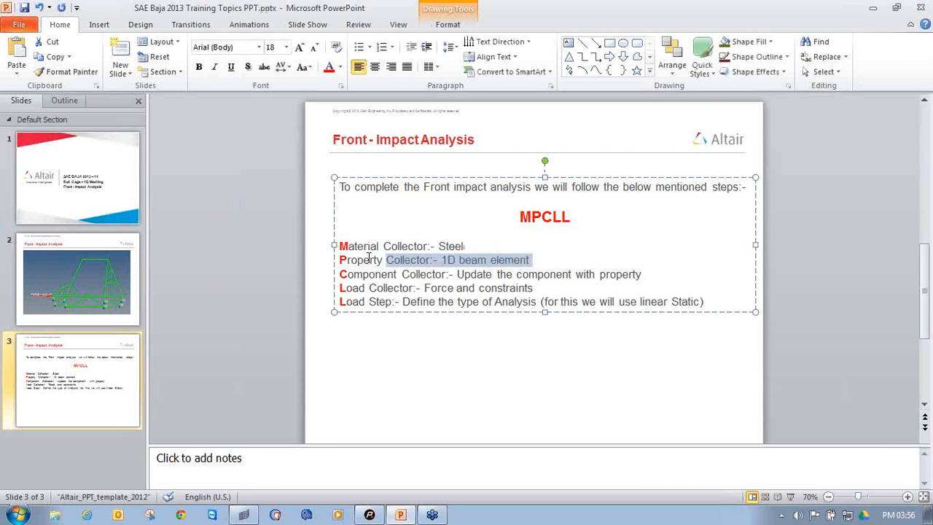
pyautogui.moveTo(644, 275)
pyautogui.mouseDown()
pyautogui.moveTo(357, 274)
pyautogui.moveTo(536, 261)
pyautogui.moveTo(589, 271)
pyautogui.moveTo(652, 266)
pyautogui.moveTo(649, 274)
pyautogui.mouseUp()
pyautogui.click(344, 235)
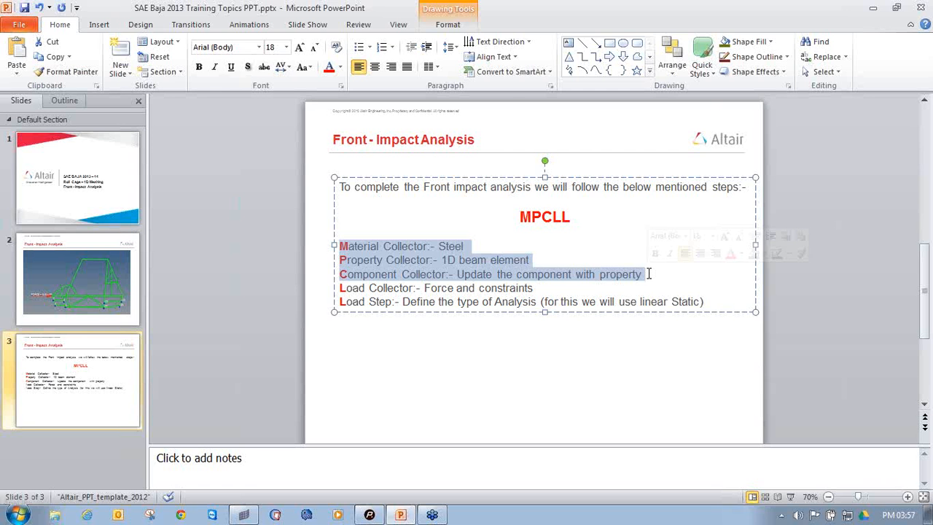
# Switch to HyperMesh and display the roll cage's beams in traditional element representation
pyautogui.click(244, 515)
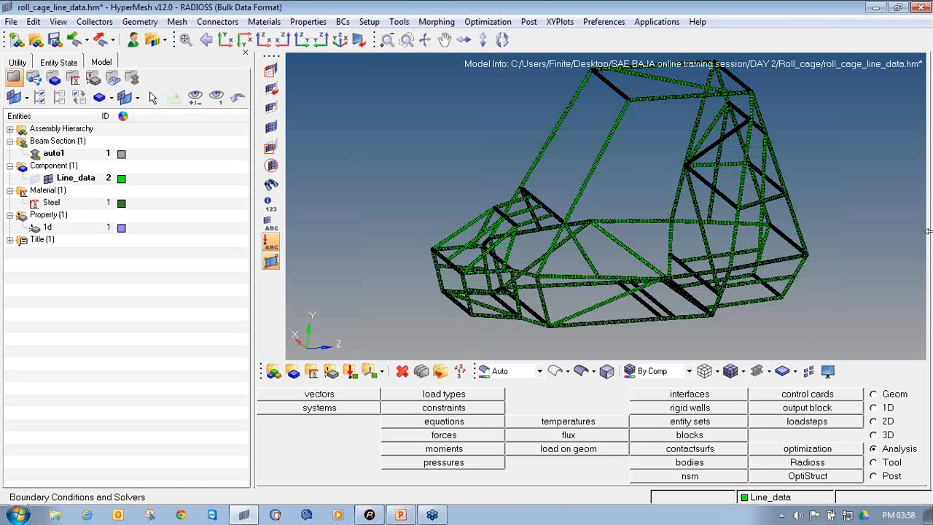
pyautogui.click(771, 372)
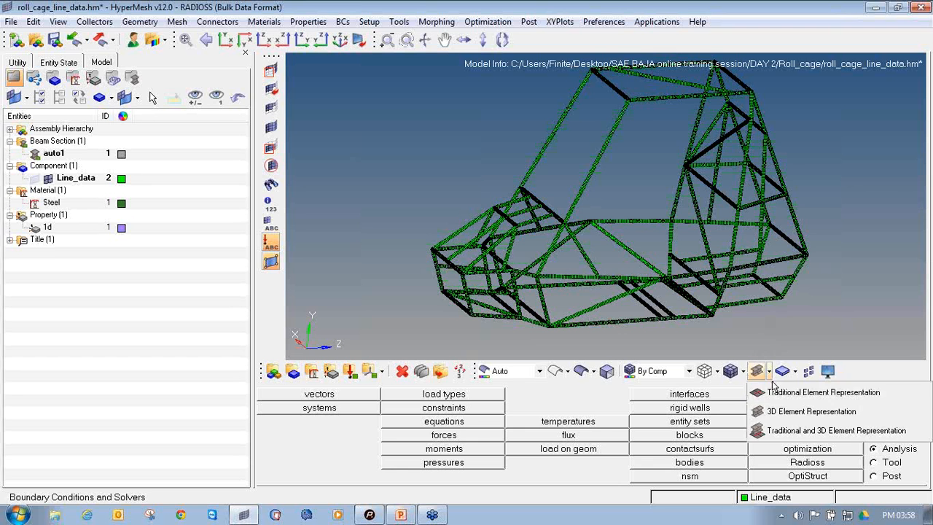
pyautogui.click(776, 392)
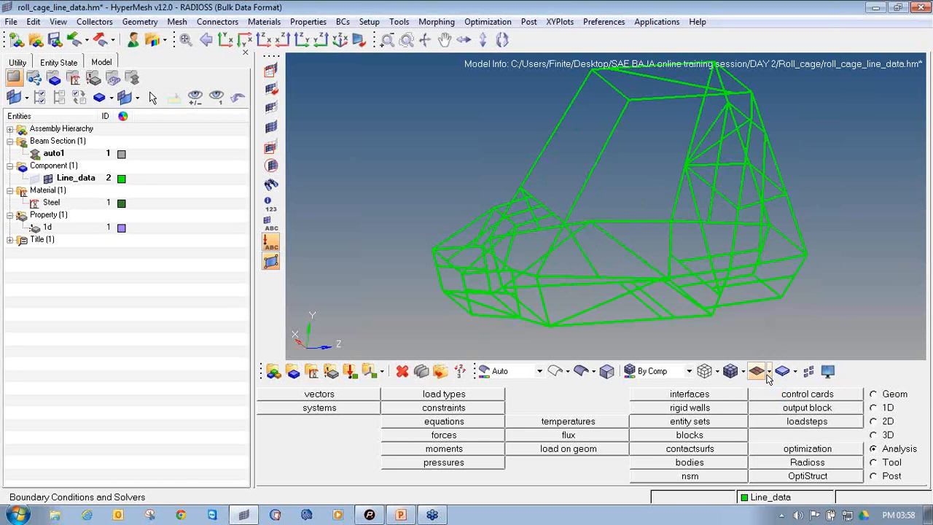
pyautogui.moveTo(652, 161)
pyautogui.keyDown('ctrl'); pyautogui.mouseDown()
pyautogui.moveTo(642, 142)
pyautogui.moveTo(640, 173)
pyautogui.mouseUp(); pyautogui.keyUp('ctrl')
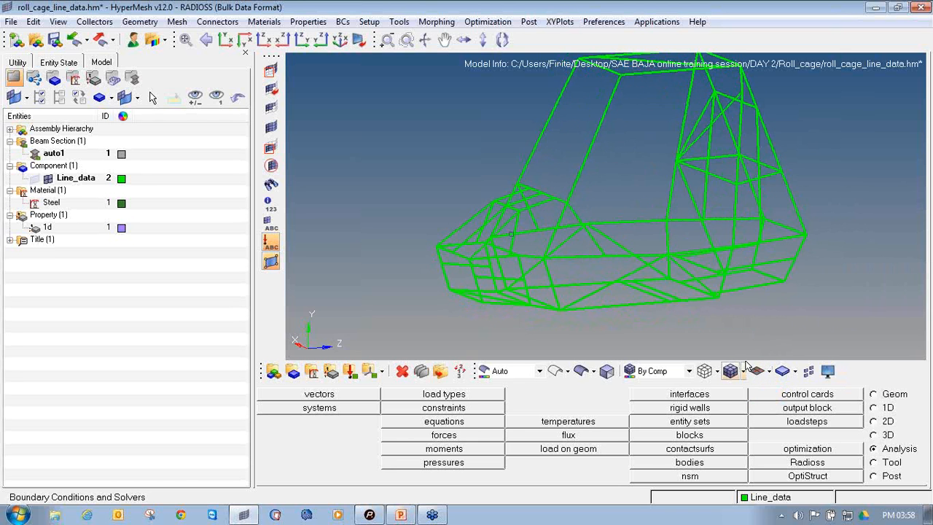
pyautogui.keyDown('ctrl'); pyautogui.moveTo(544, 236); pyautogui.dragTo(571, 225); pyautogui.keyUp('ctrl')
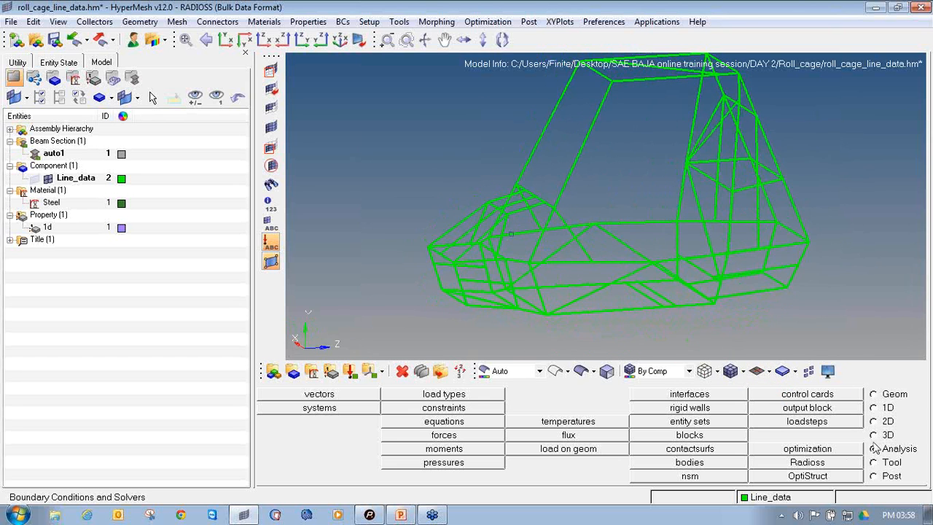
pyautogui.click(926, 168)
pyautogui.click(893, 191)
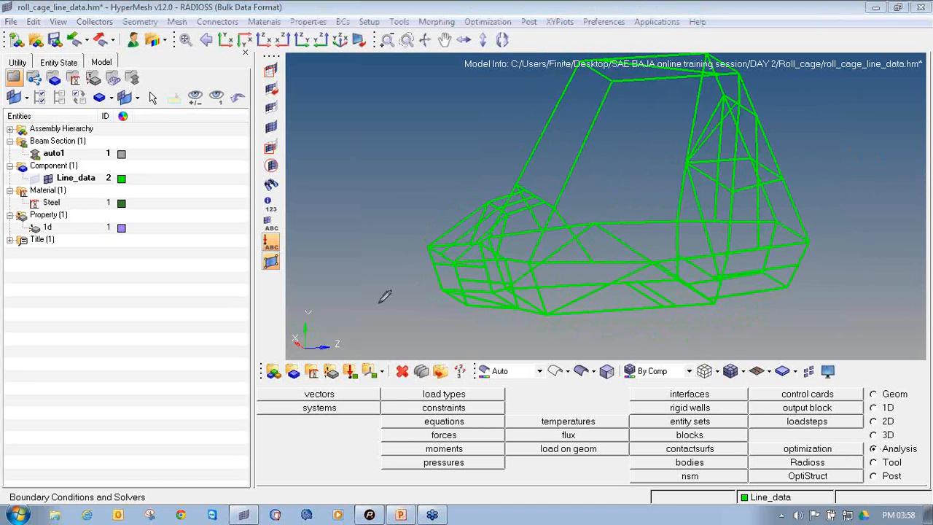
pyautogui.moveTo(350, 363)
pyautogui.mouseDown()
pyautogui.moveTo(336, 371)
pyautogui.moveTo(344, 382)
pyautogui.moveTo(362, 379)
pyautogui.moveTo(355, 359)
pyautogui.mouseUp()
pyautogui.click(925, 158)
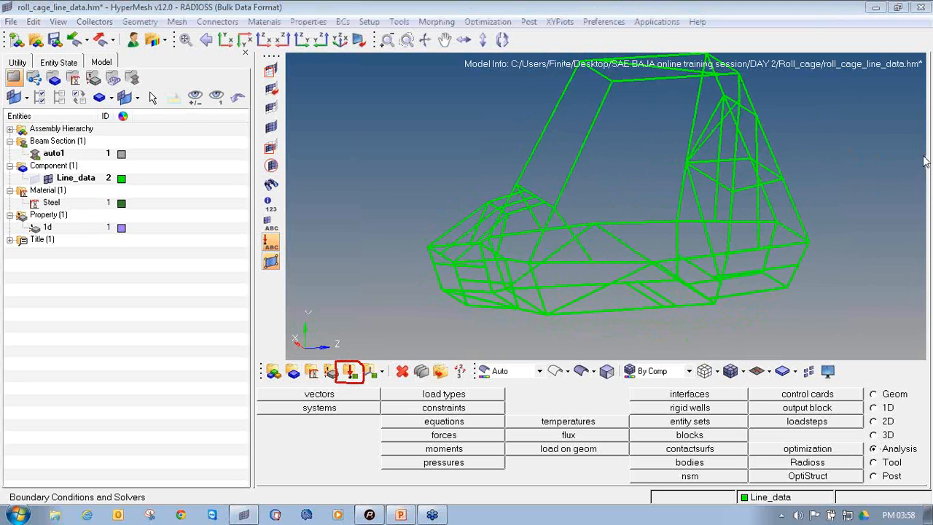
pyautogui.click(894, 172)
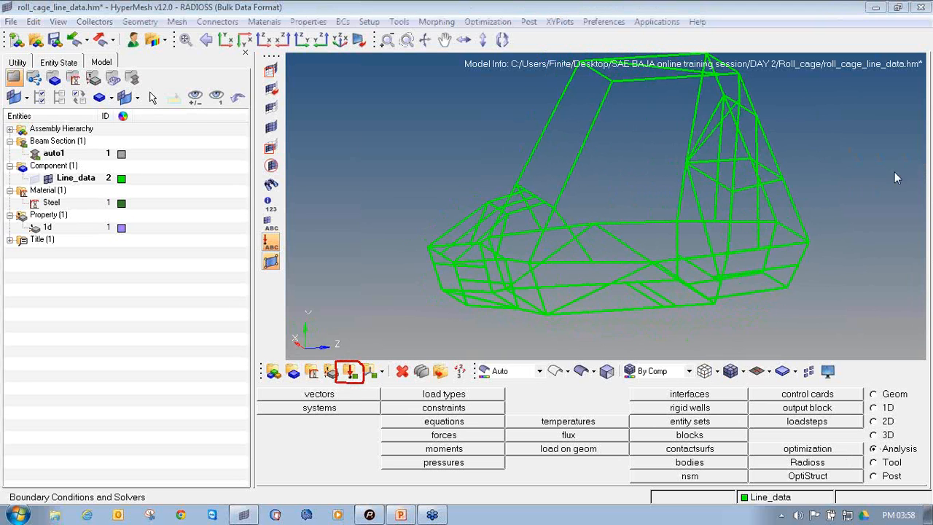
# Create a red load collector named Force without a card image, and return to the analysis commands
pyautogui.click(349, 372)
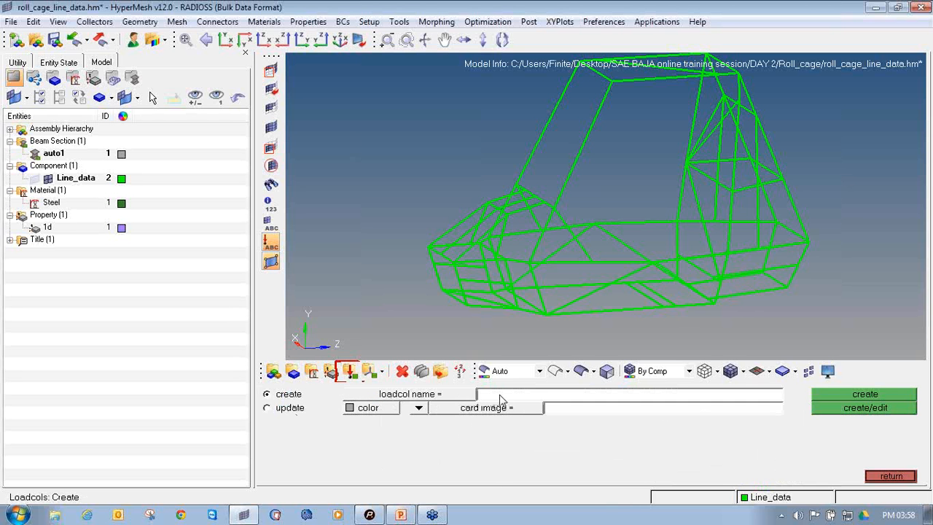
pyautogui.click(500, 397)
pyautogui.write('Force')
pyautogui.click(364, 411)
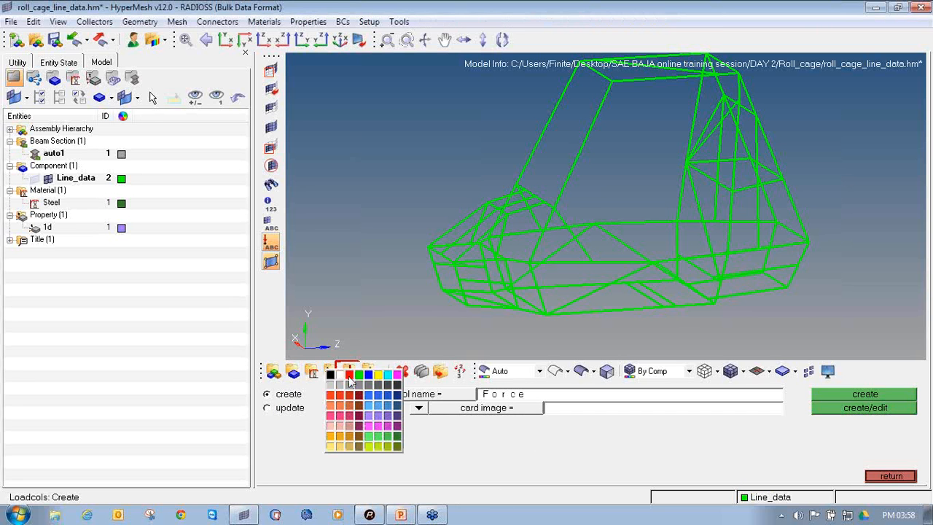
pyautogui.click(349, 377)
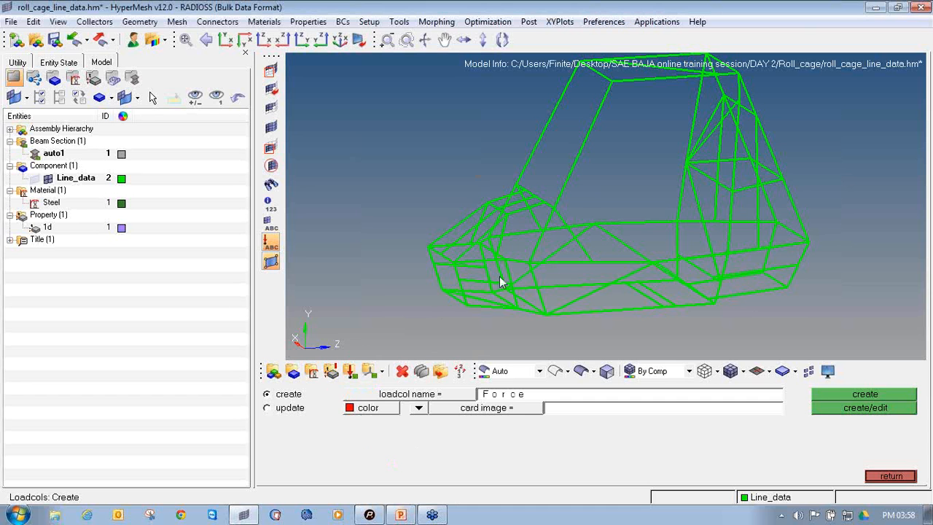
pyautogui.click(844, 393)
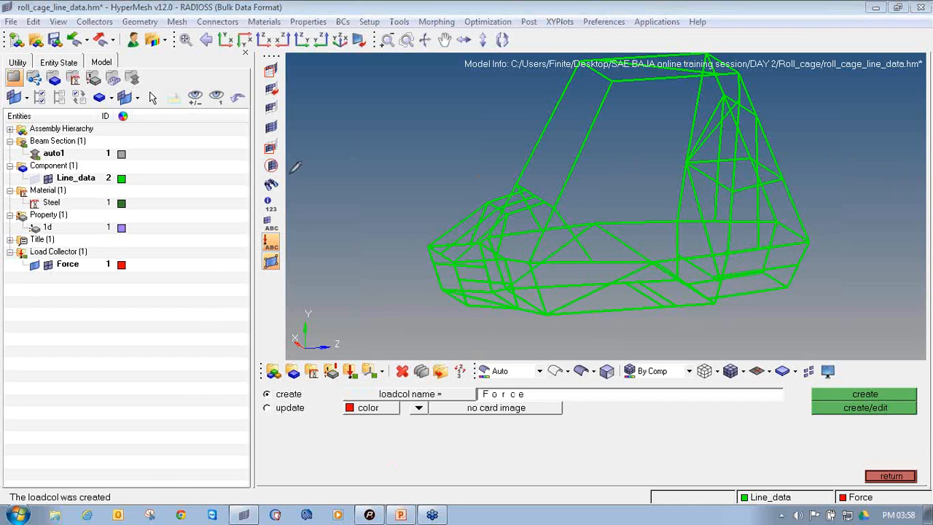
pyautogui.moveTo(86, 239)
pyautogui.mouseDown()
pyautogui.moveTo(6, 245)
pyautogui.moveTo(106, 280)
pyautogui.moveTo(153, 251)
pyautogui.moveTo(82, 246)
pyautogui.mouseUp()
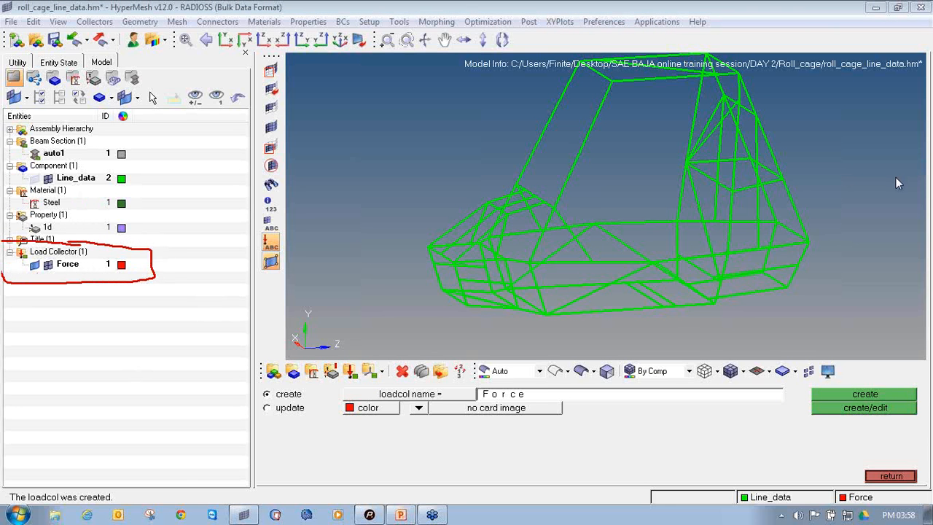
pyautogui.click(891, 477)
pyautogui.click(812, 472)
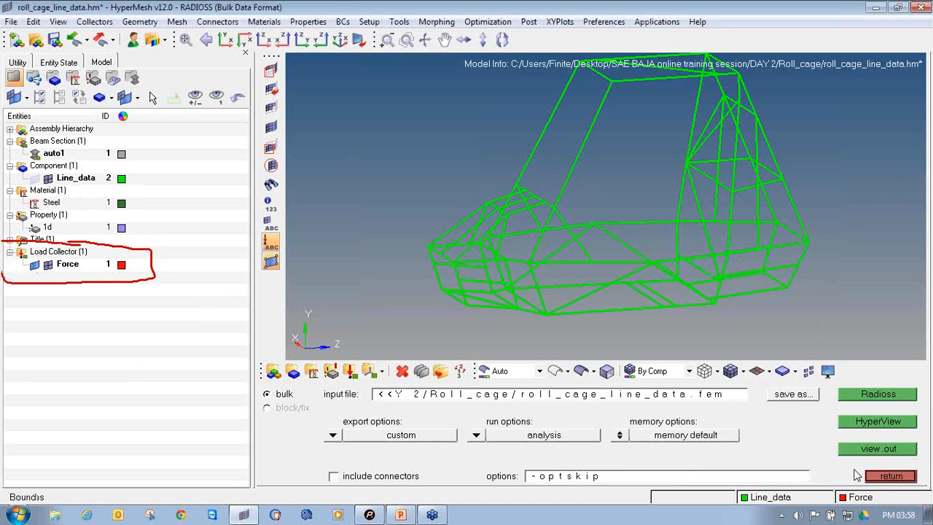
pyautogui.click(890, 477)
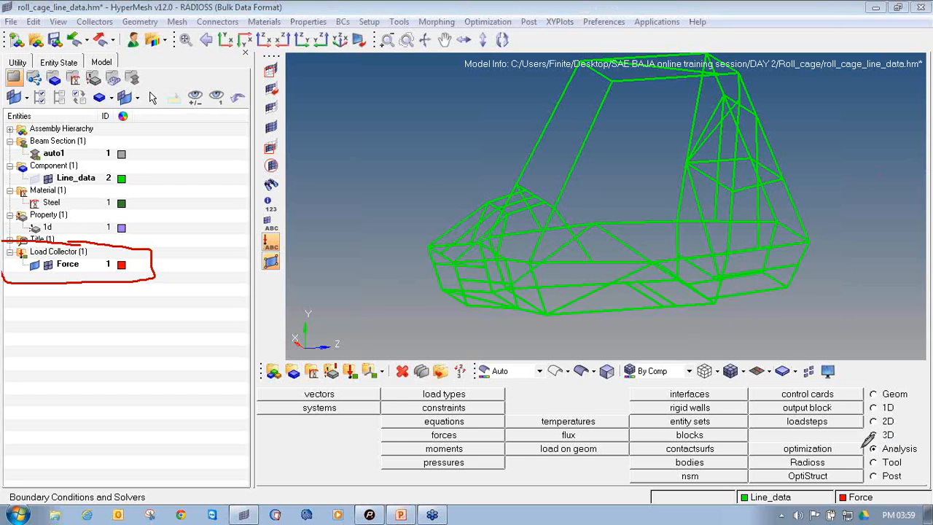
pyautogui.moveTo(863, 445)
pyautogui.mouseDown()
pyautogui.moveTo(903, 458)
pyautogui.moveTo(927, 446)
pyautogui.moveTo(884, 434)
pyautogui.mouseUp()
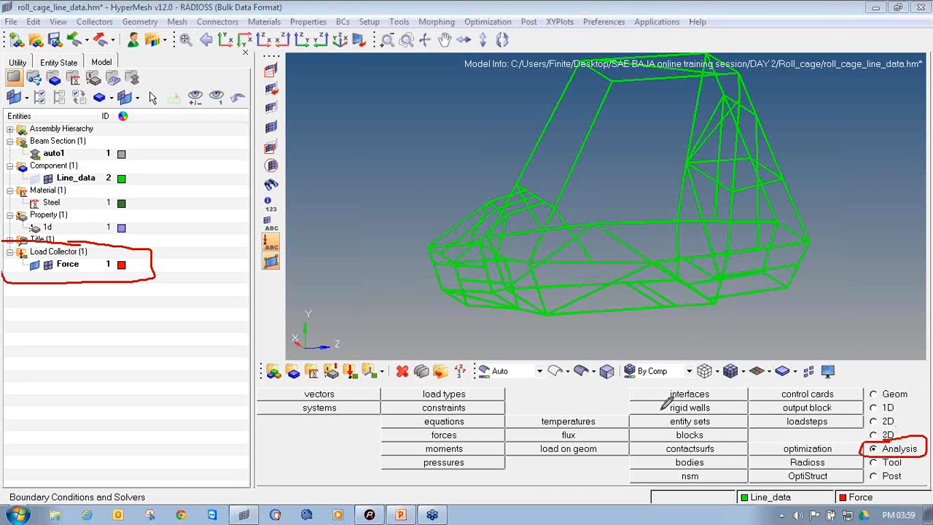
pyautogui.moveTo(467, 427)
pyautogui.mouseDown()
pyautogui.moveTo(385, 429)
pyautogui.moveTo(477, 441)
pyautogui.moveTo(502, 430)
pyautogui.moveTo(474, 427)
pyautogui.mouseUp()
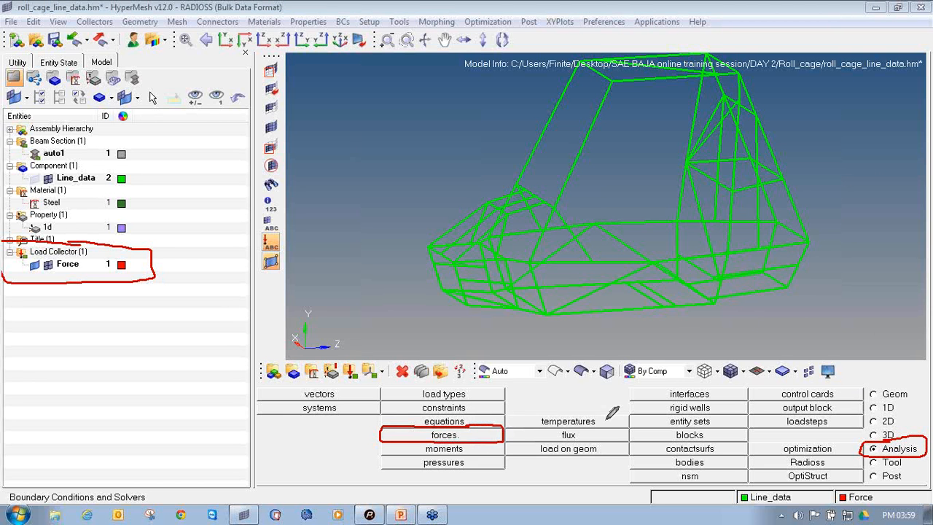
pyautogui.click(925, 161)
# Start creating forces and select the two upper corner nodes at the front nose of the roll cage
pyautogui.click(449, 435)
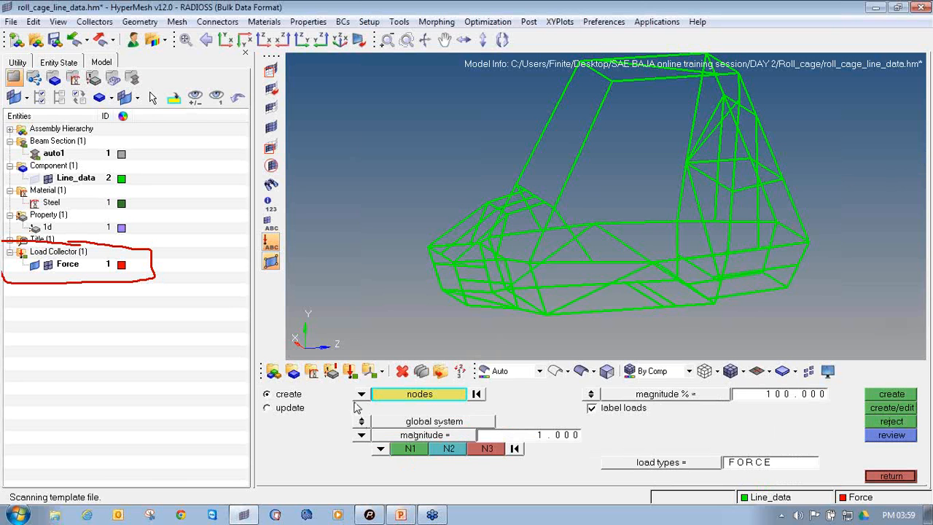
pyautogui.keyDown('ctrl'); pyautogui.moveTo(425, 283); pyautogui.dragTo(456, 285); pyautogui.keyUp('ctrl')
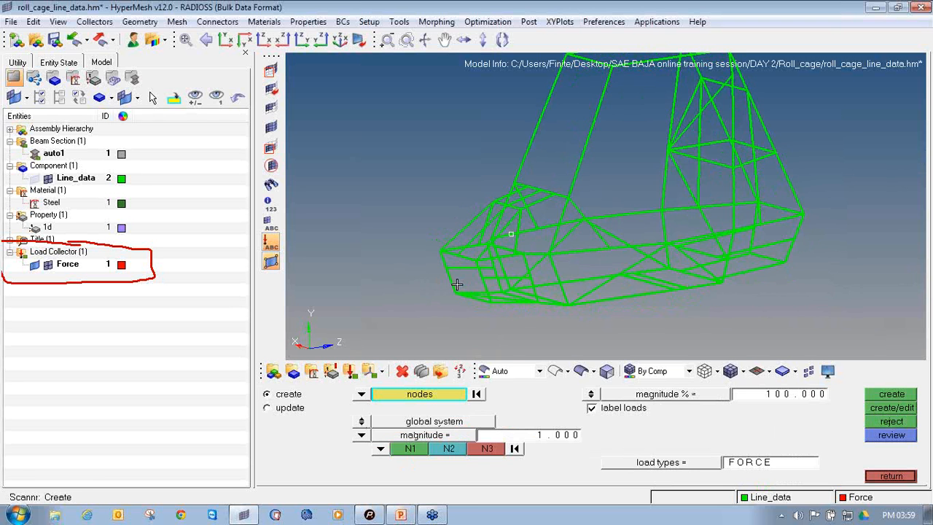
pyautogui.scroll(5, 475, 260)
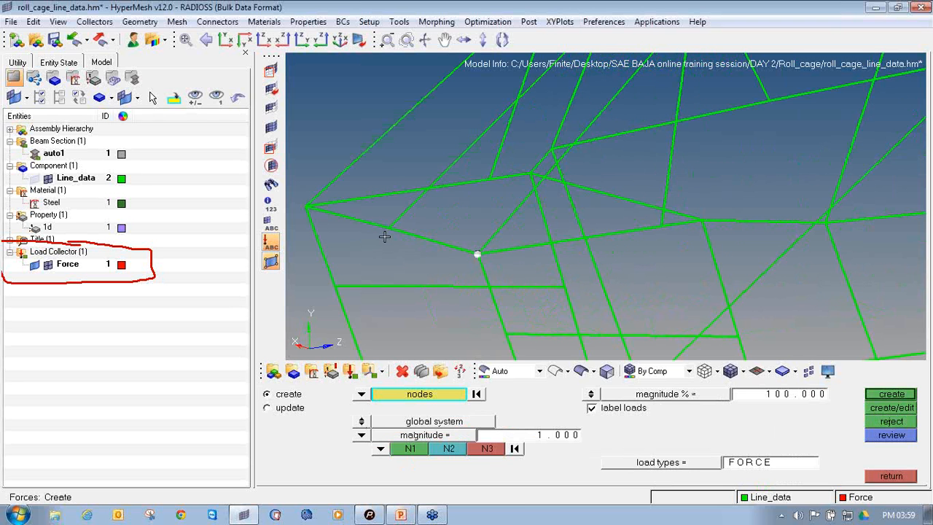
pyautogui.click(307, 208)
pyautogui.keyDown('ctrl'); pyautogui.moveTo(296, 263); pyautogui.dragTo(402, 277, button='right'); pyautogui.keyUp('ctrl')
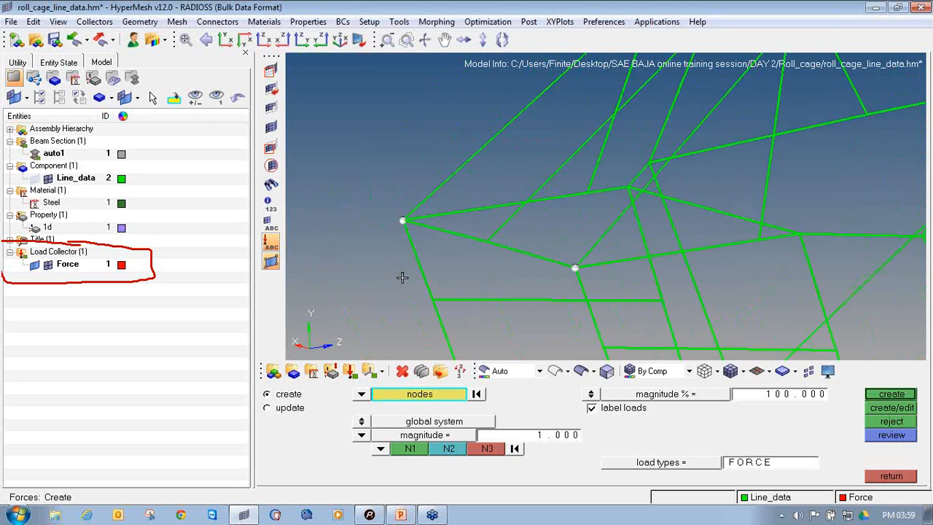
pyautogui.scroll(-5, 367, 292)
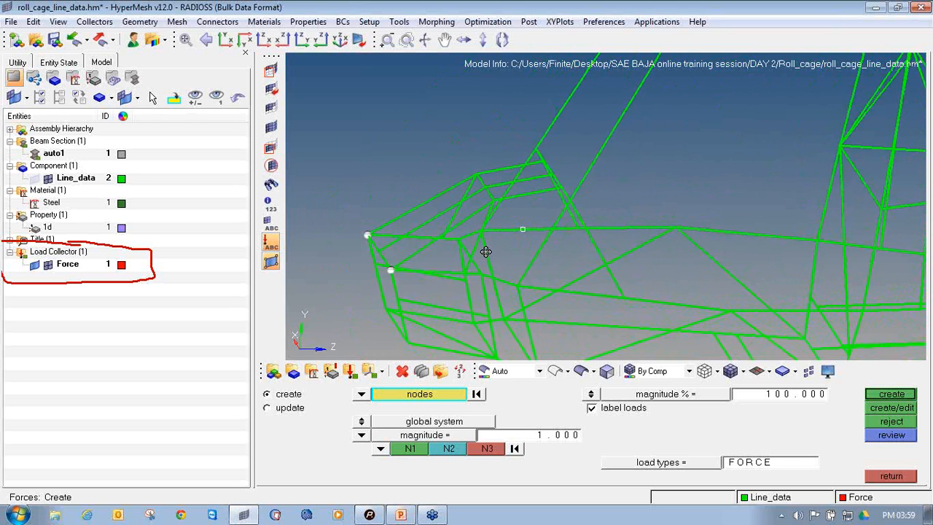
pyautogui.scroll(-6, 486, 251)
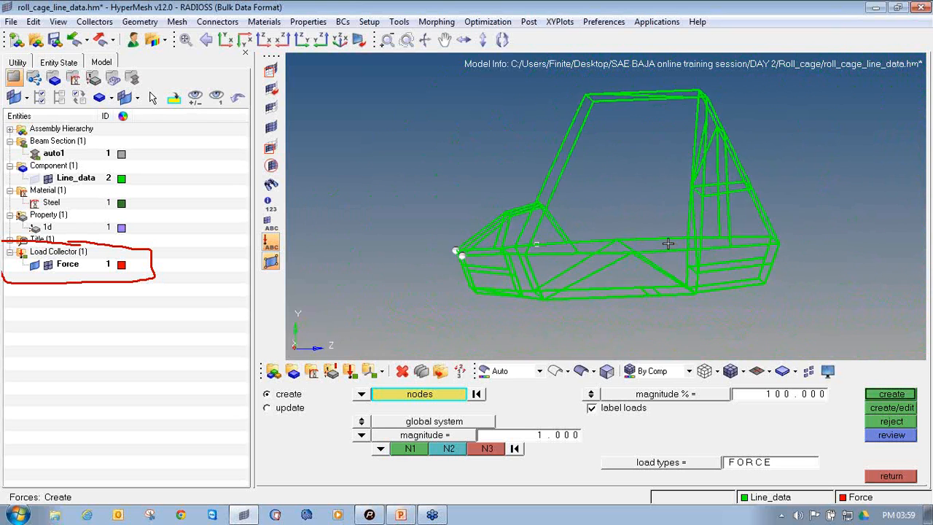
pyautogui.keyDown('ctrl'); pyautogui.moveTo(668, 243); pyautogui.dragTo(525, 294); pyautogui.keyUp('ctrl')
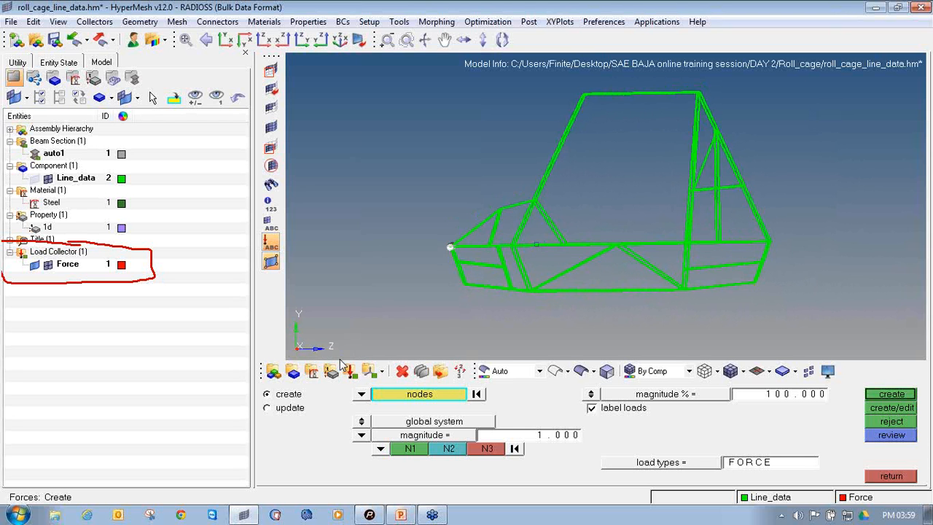
# Set the force direction to the z-axis and its magnitude to 8000
pyautogui.click(376, 453)
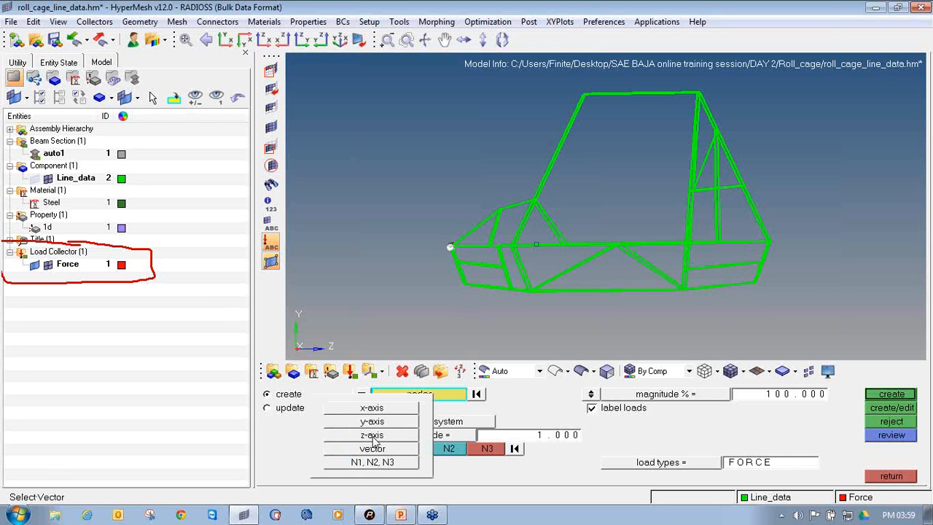
pyautogui.click(373, 436)
pyautogui.click(524, 439)
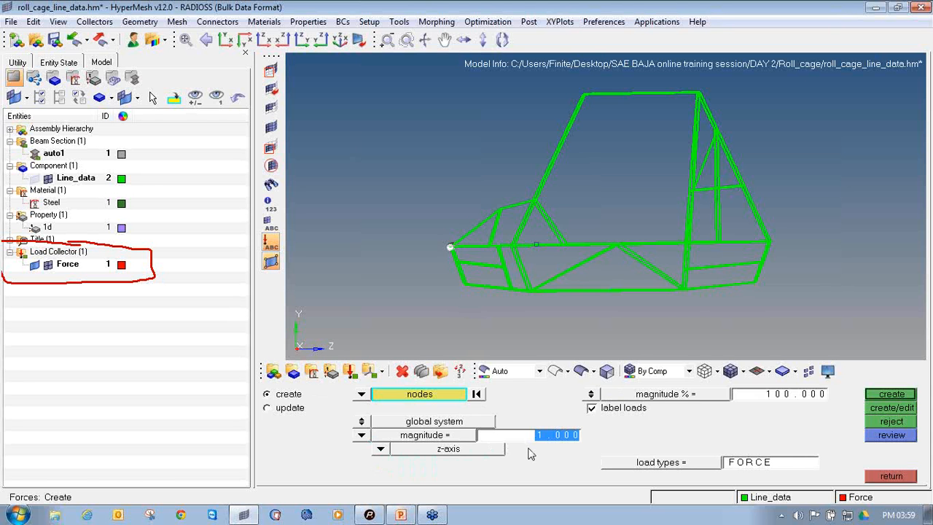
pyautogui.write('8000')
pyautogui.press('Return')
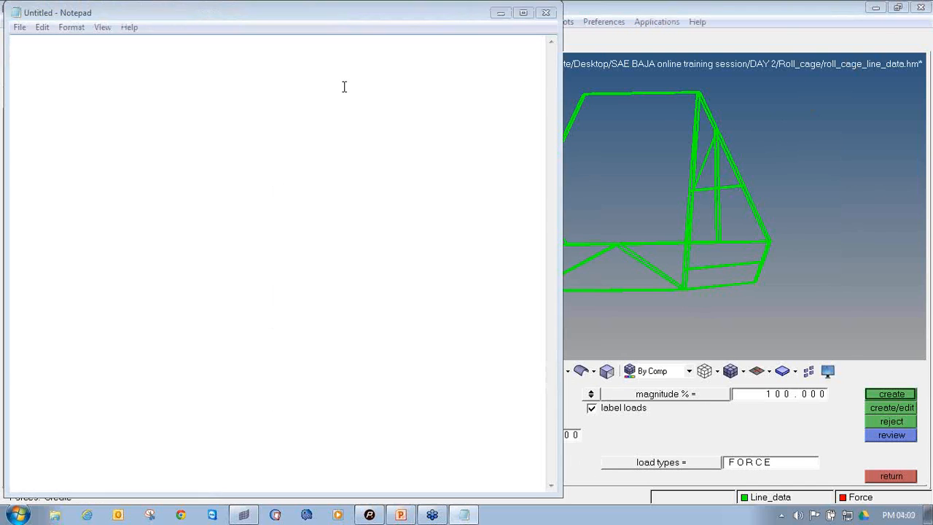
# In the blank Notepad document, write "4G" and, below it, "Weight of vehicle = 400kg"
pyautogui.click(344, 87)
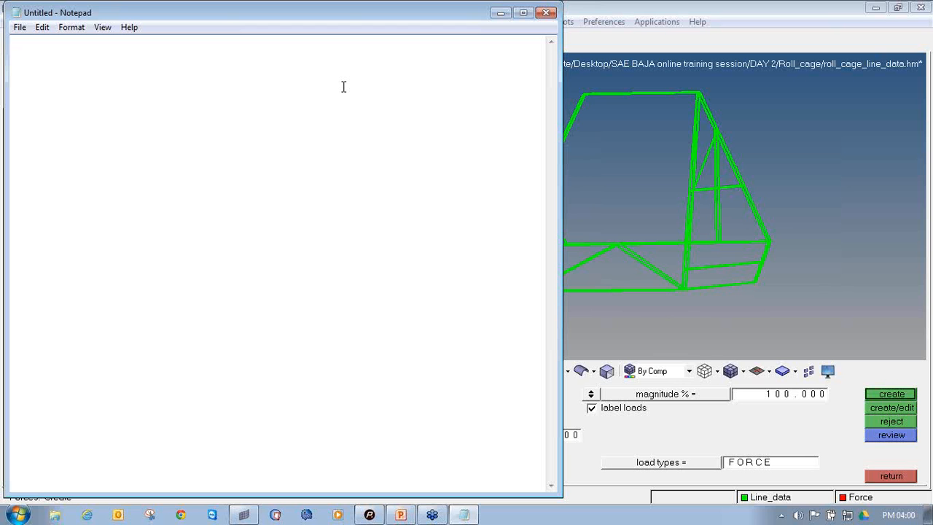
pyautogui.write('$')
pyautogui.write('G')
pyautogui.press('BackSpace')
pyautogui.press('BackSpace')
pyautogui.write('4G')
pyautogui.press('Return')
pyautogui.write('Weight')
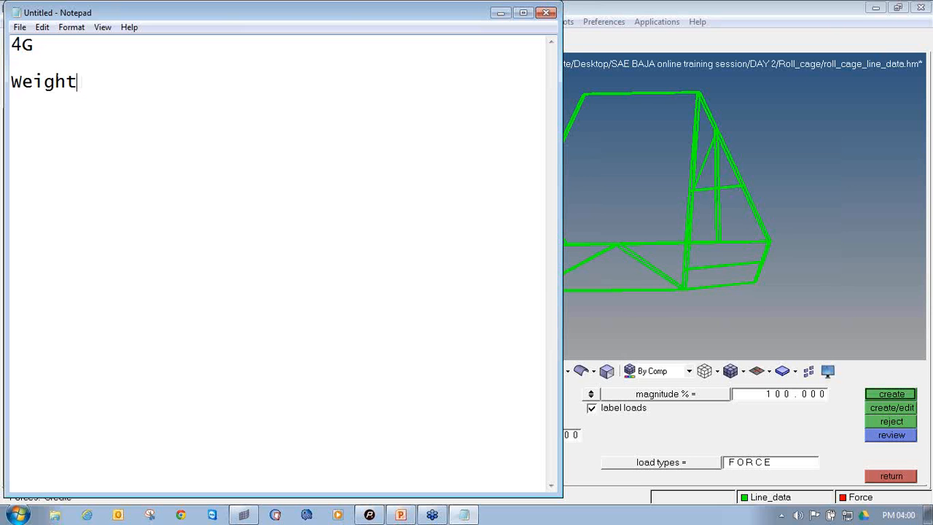
pyautogui.write(' of vehicle')
pyautogui.press('Return')
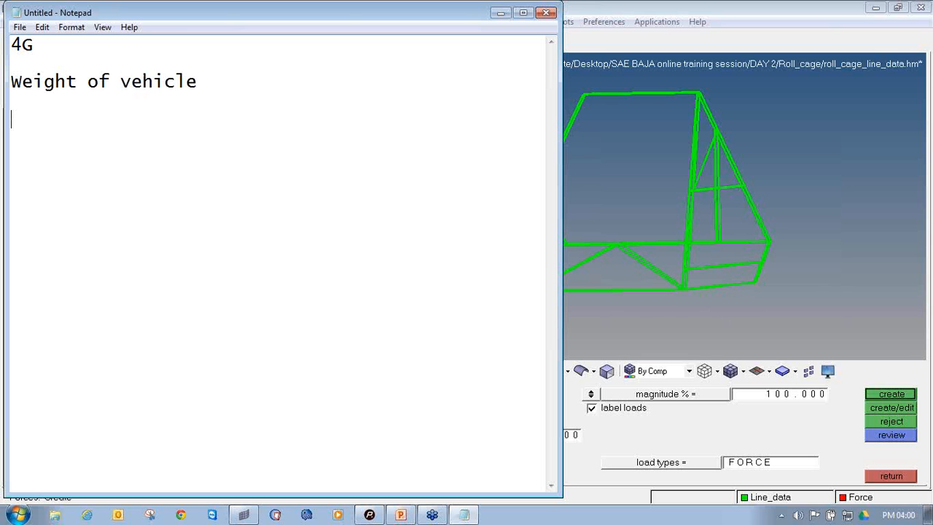
pyautogui.press('BackSpace')
pyautogui.write('= 400kg')
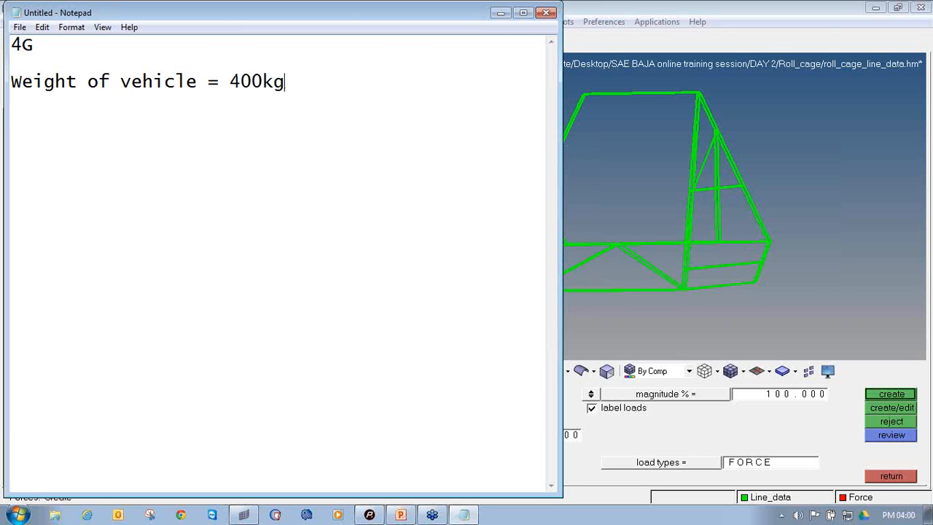
# Add the load calculation lines "G = 400 x 10 = 4000N" and "4G = 4000 X 4 = 16000" to the note
pyautogui.press('Return')
pyautogui.write('G = 400')
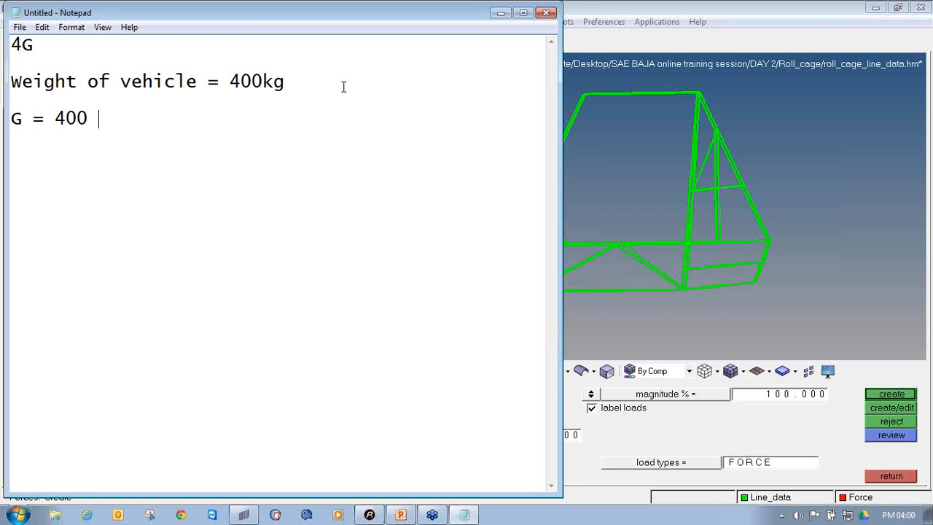
pyautogui.write(' x 10 = 4000N')
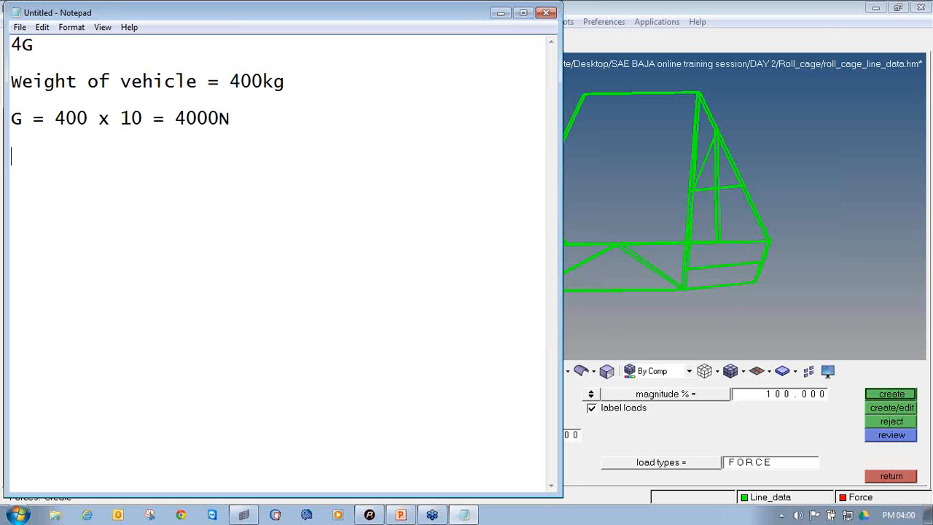
pyautogui.write('$')
pyautogui.press('BackSpace')
pyautogui.write('4G = 4000')
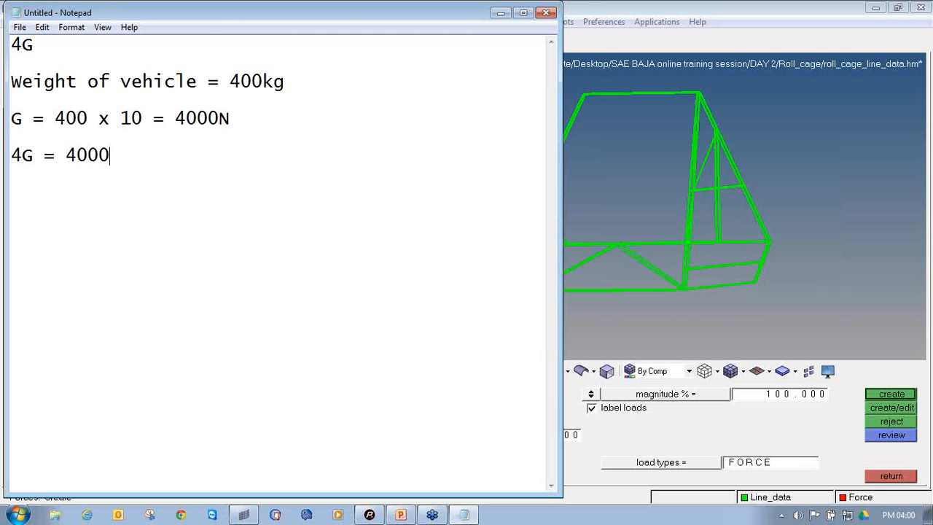
pyautogui.write(' X 4 = 16000')
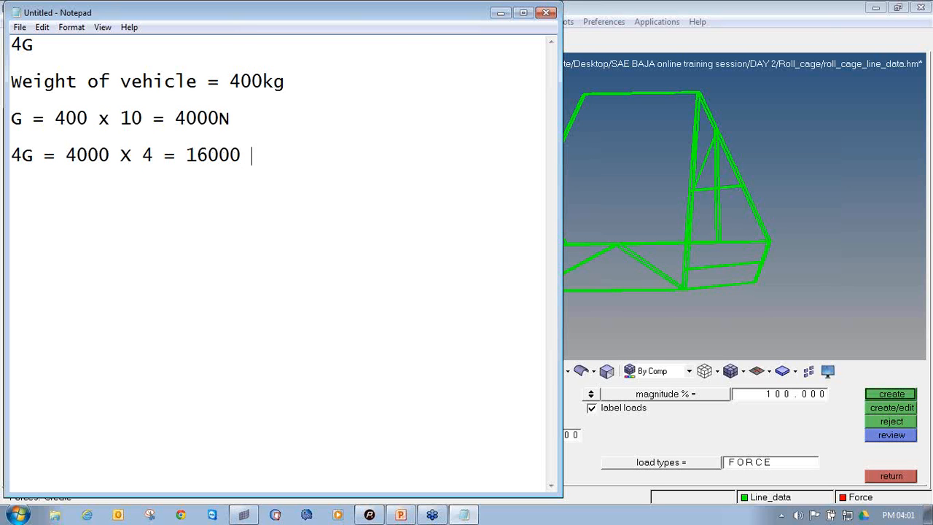
# Complete the 4G line with the unit N and add the line "16000N / 2 = 8000 N" to the note
pyautogui.write(' n')
pyautogui.press('BackSpace')
pyautogui.press('BackSpace')
pyautogui.write('N')
pyautogui.write('16000')
pyautogui.write('N ')
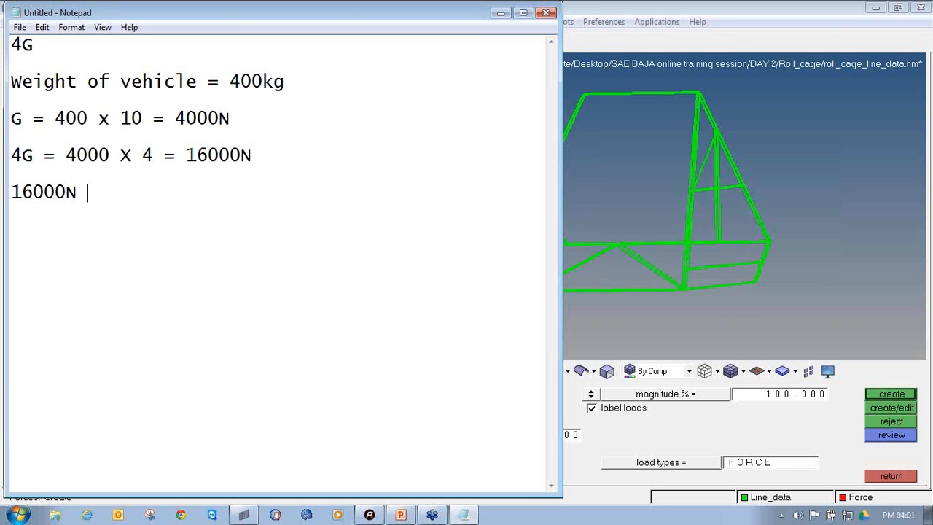
pyautogui.write('/ 2 = 8000 N')
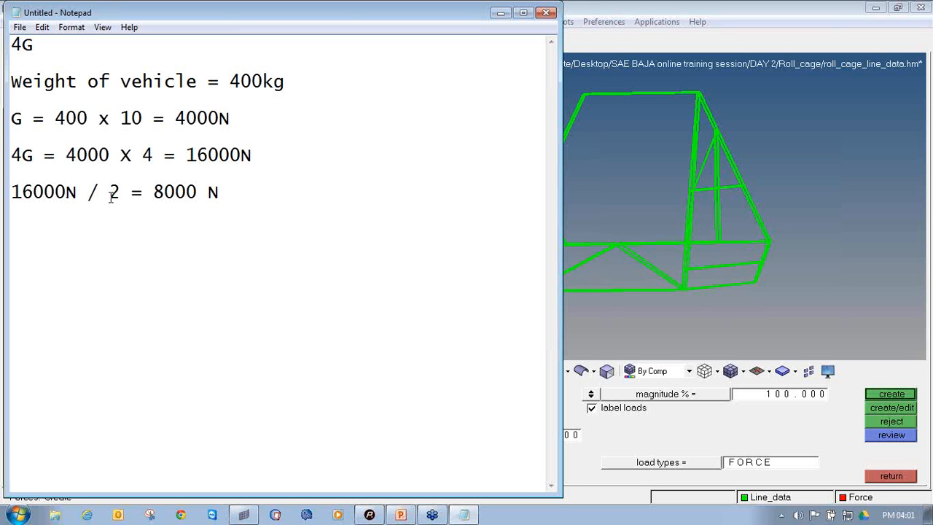
pyautogui.moveTo(116, 197); pyautogui.dragTo(109, 197)
# Switch back to HyperMesh and create the 8000 z-axis forces on the two selected upper nose nodes
pyautogui.click(605, 10)
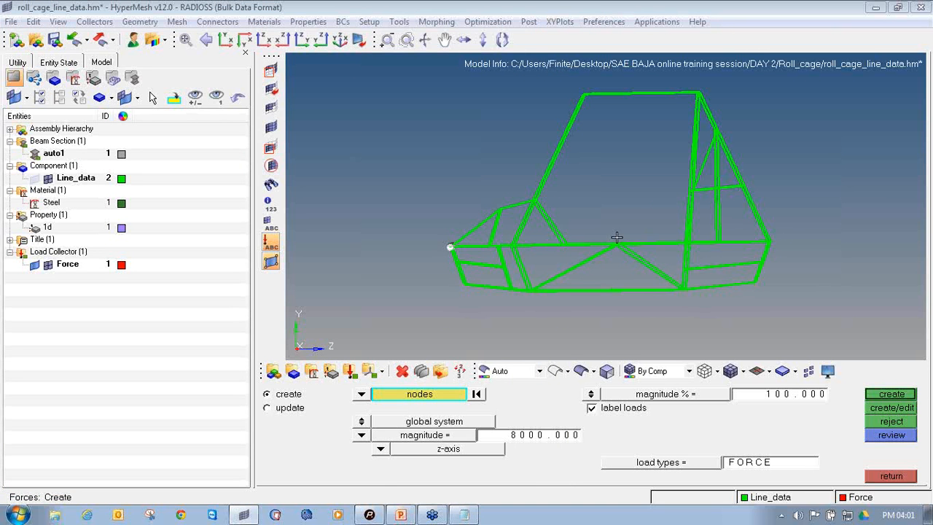
pyautogui.keyDown('ctrl'); pyautogui.moveTo(568, 236); pyautogui.dragTo(471, 238); pyautogui.keyUp('ctrl')
pyautogui.scroll(5, 506, 244)
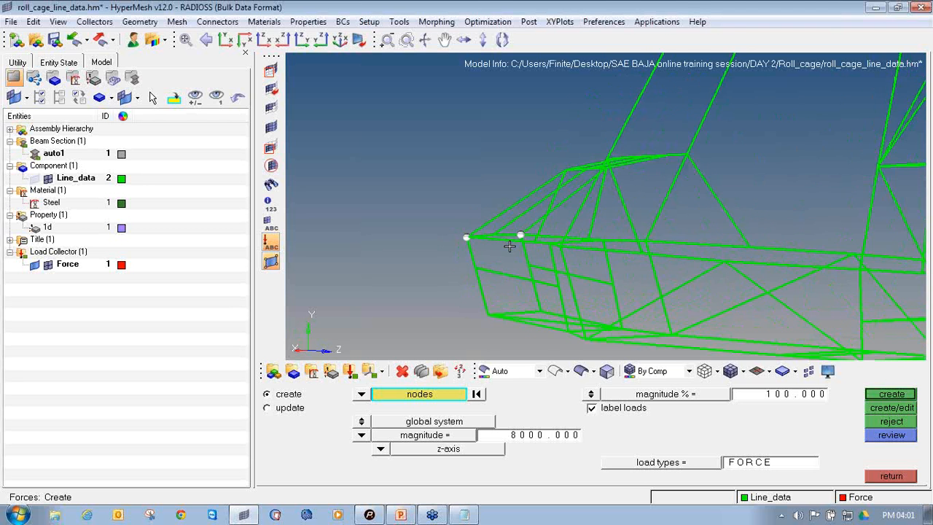
pyautogui.scroll(-2, 452, 241)
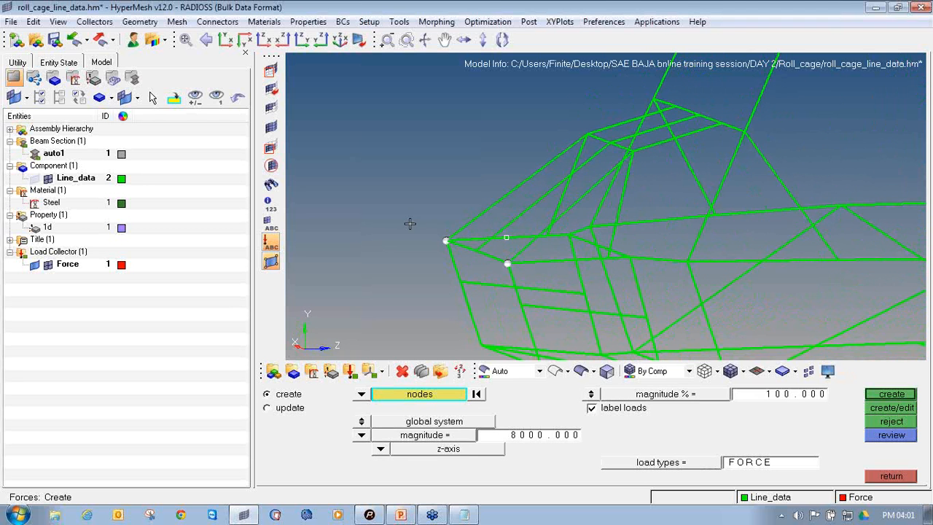
pyautogui.scroll(-4, 437, 246)
pyautogui.keyDown('ctrl'); pyautogui.moveTo(438, 241); pyautogui.dragTo(407, 235); pyautogui.keyUp('ctrl')
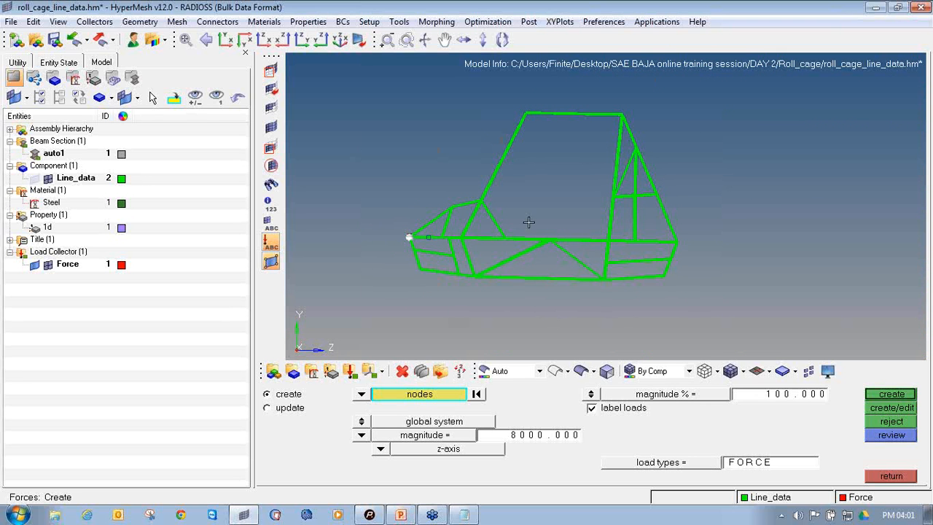
pyautogui.keyDown('ctrl'); pyautogui.moveTo(374, 295); pyautogui.dragTo(379, 301); pyautogui.keyUp('ctrl')
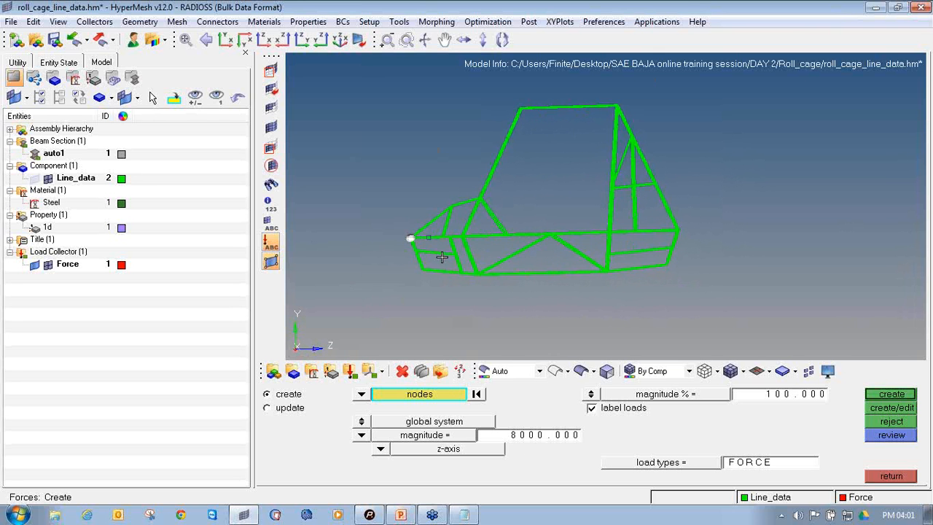
pyautogui.click(905, 397)
# Set the display size of the force arrows to 10 percent of magnitude
pyautogui.scroll(-5, 618, 265)
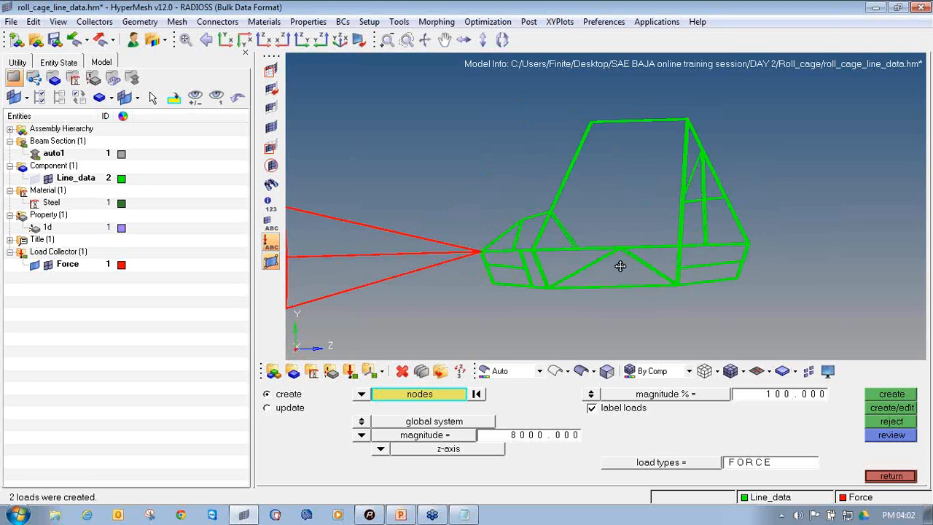
pyautogui.scroll(3, 619, 264)
pyautogui.scroll(-2, 614, 265)
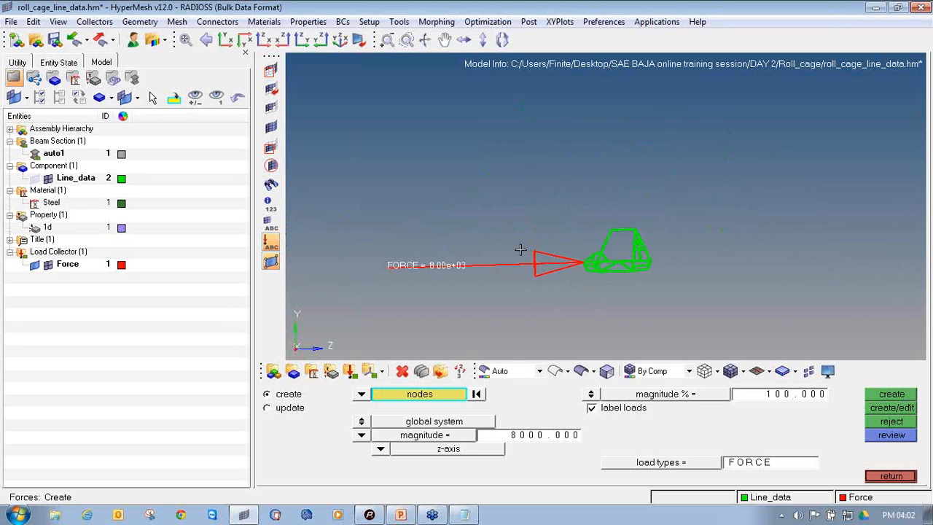
pyautogui.click(765, 397)
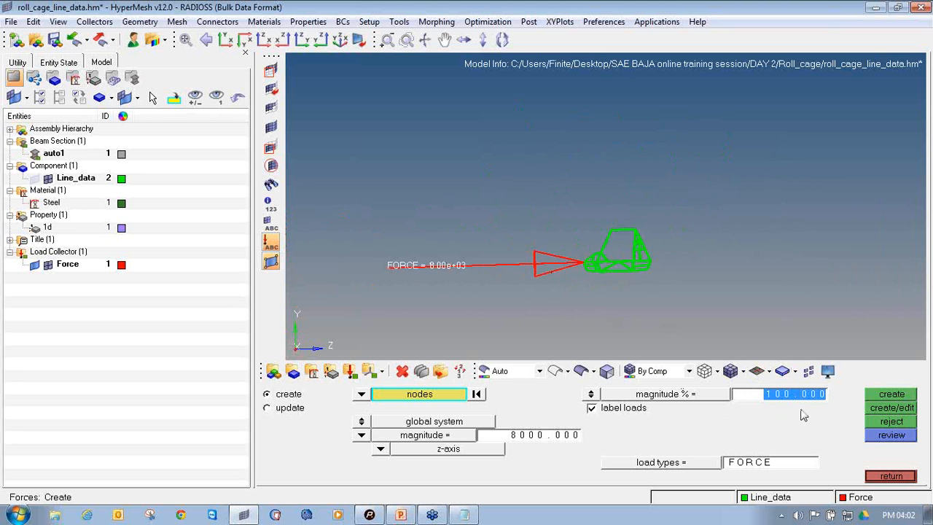
pyautogui.write('10')
pyautogui.press('Return')
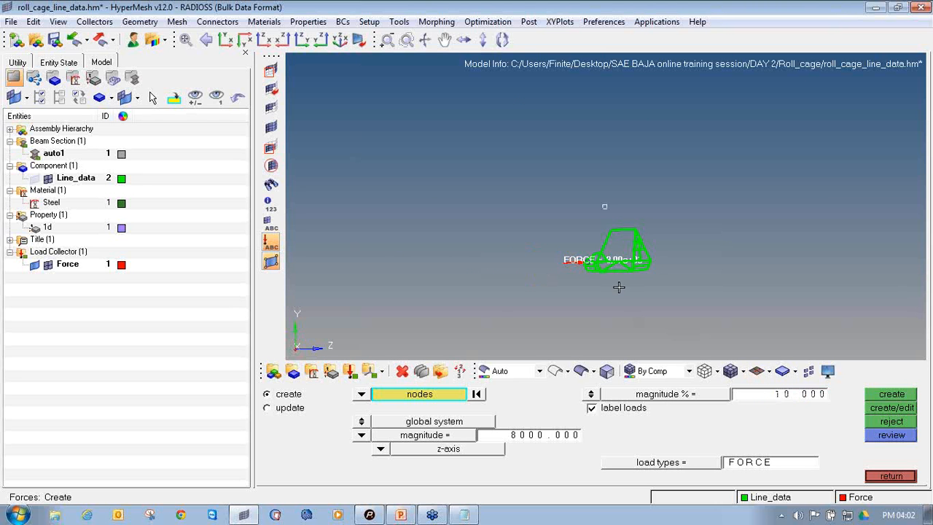
# Examine the direction and attachment points of the two force arrows at the front nose of the roll cage
pyautogui.scroll(5, 559, 231)
pyautogui.keyDown('ctrl'); pyautogui.scroll(-4, 559, 230); pyautogui.keyUp('ctrl')
pyautogui.keyDown('ctrl'); pyautogui.moveTo(517, 232); pyautogui.dragTo(498, 255, button='right'); pyautogui.keyUp('ctrl')
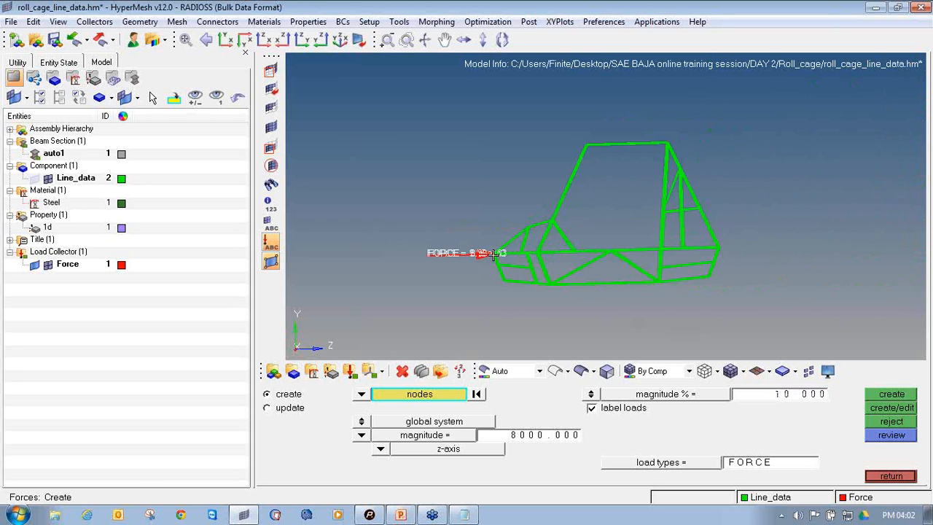
pyautogui.keyDown('ctrl'); pyautogui.scroll(2, 497, 255); pyautogui.keyUp('ctrl')
pyautogui.keyDown('ctrl'); pyautogui.moveTo(498, 255); pyautogui.dragTo(475, 253); pyautogui.keyUp('ctrl')
pyautogui.scroll(4, 485, 259)
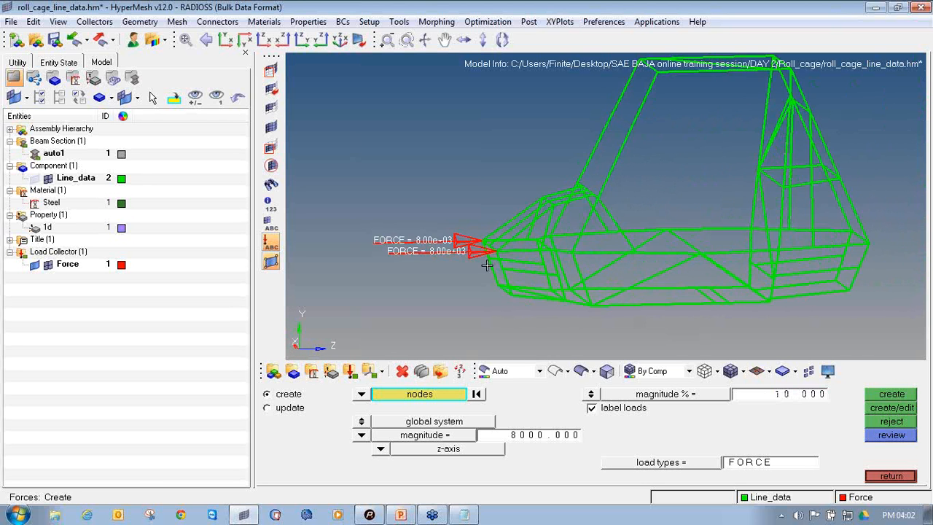
pyautogui.scroll(2, 495, 241)
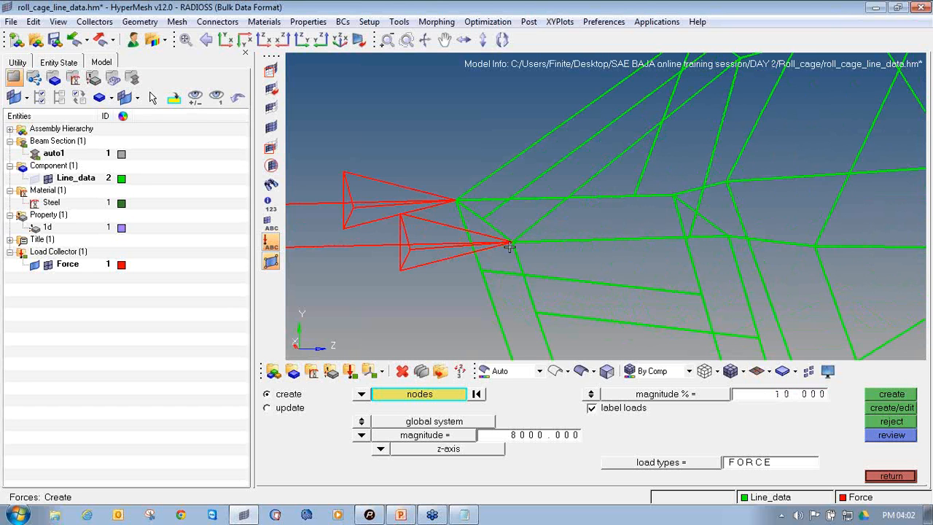
pyautogui.scroll(-3, 479, 232)
pyautogui.scroll(-4, 479, 233)
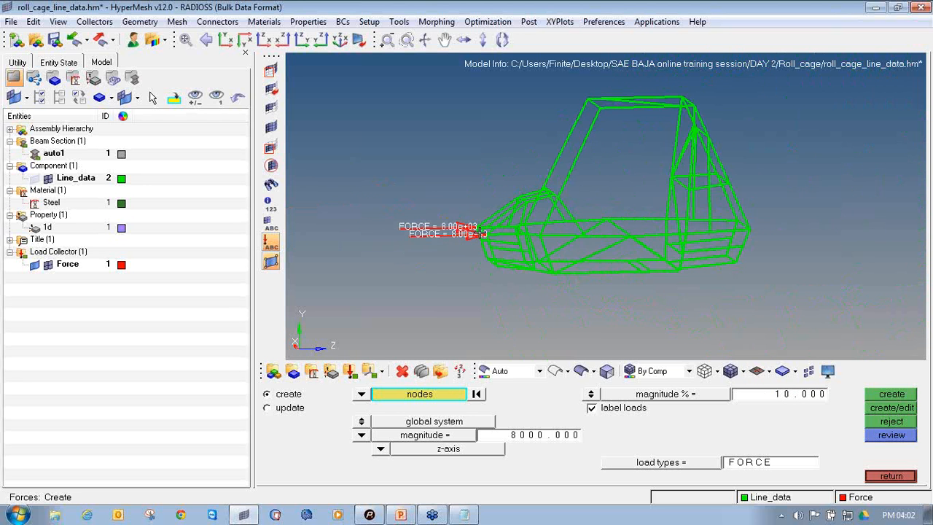
# Examine the front and rear frame members of the roll cage from several angles for suitable constraint locations
pyautogui.keyDown('ctrl'); pyautogui.moveTo(510, 232); pyautogui.dragTo(513, 251); pyautogui.keyUp('ctrl')
pyautogui.scroll(5, 510, 251)
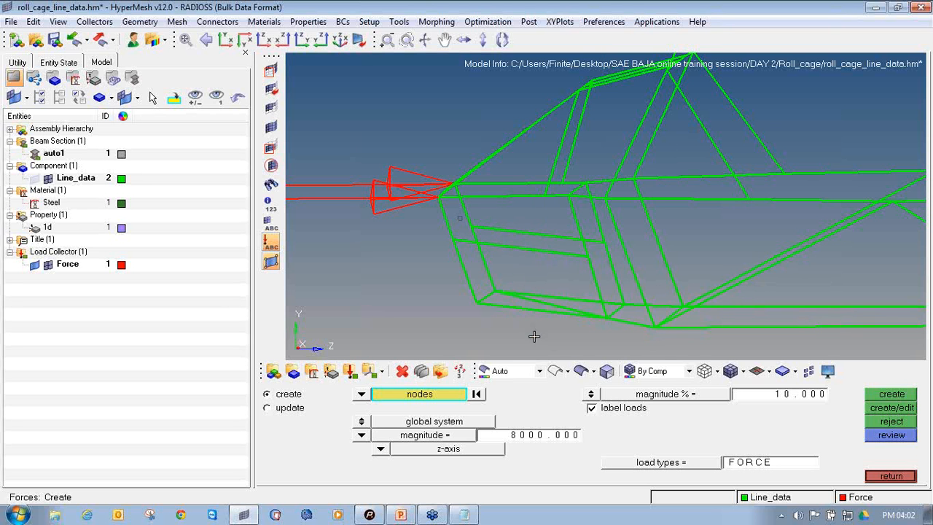
pyautogui.keyDown('ctrl'); pyautogui.moveTo(552, 242); pyautogui.dragTo(458, 255); pyautogui.keyUp('ctrl')
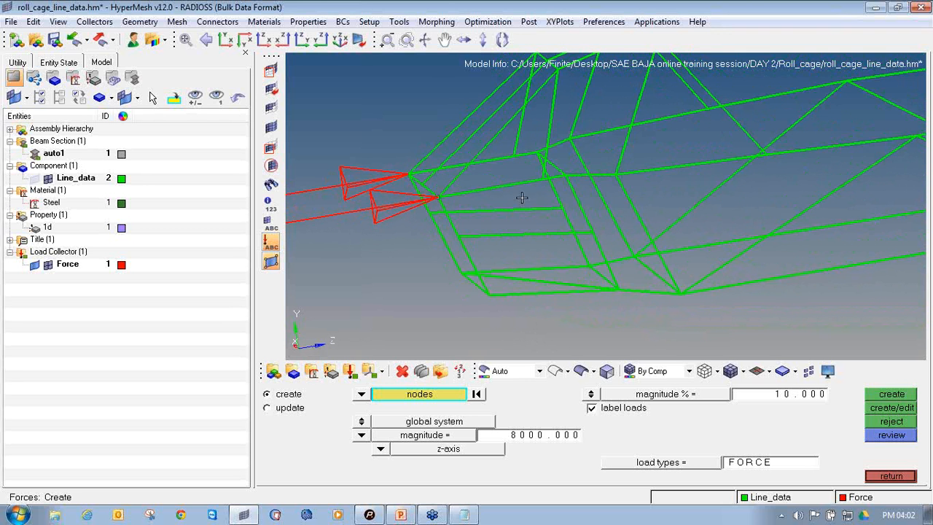
pyautogui.keyDown('ctrl'); pyautogui.moveTo(531, 266); pyautogui.dragTo(455, 298); pyautogui.keyUp('ctrl')
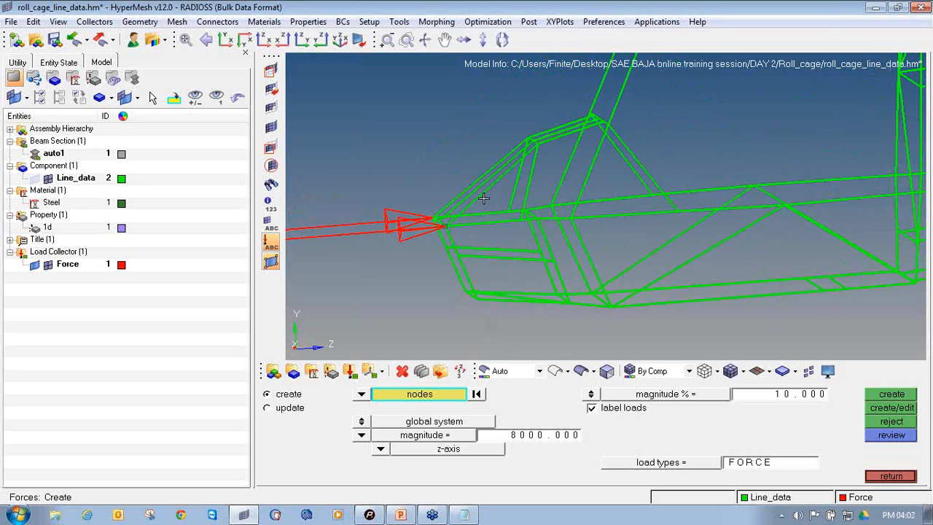
pyautogui.keyDown('ctrl'); pyautogui.moveTo(465, 231); pyautogui.dragTo(456, 227); pyautogui.keyUp('ctrl')
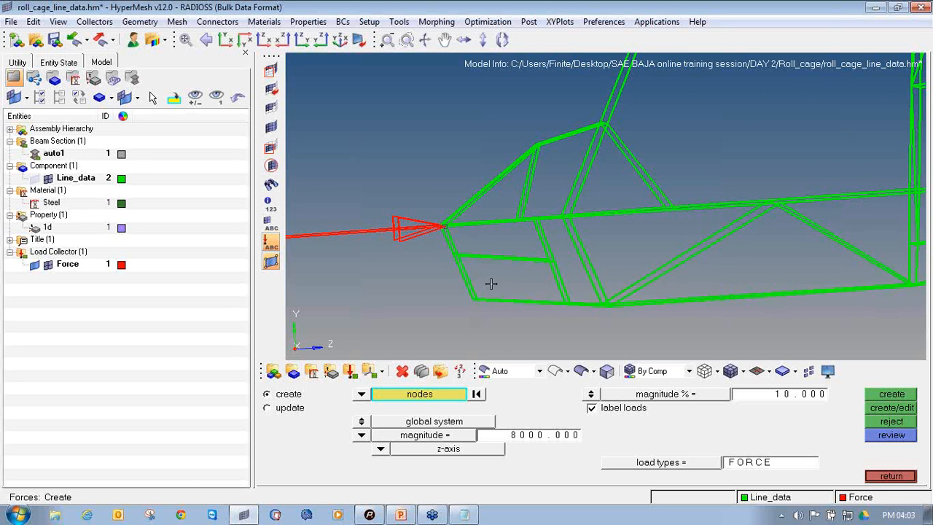
pyautogui.keyDown('ctrl'); pyautogui.moveTo(491, 284); pyautogui.dragTo(418, 287); pyautogui.keyUp('ctrl')
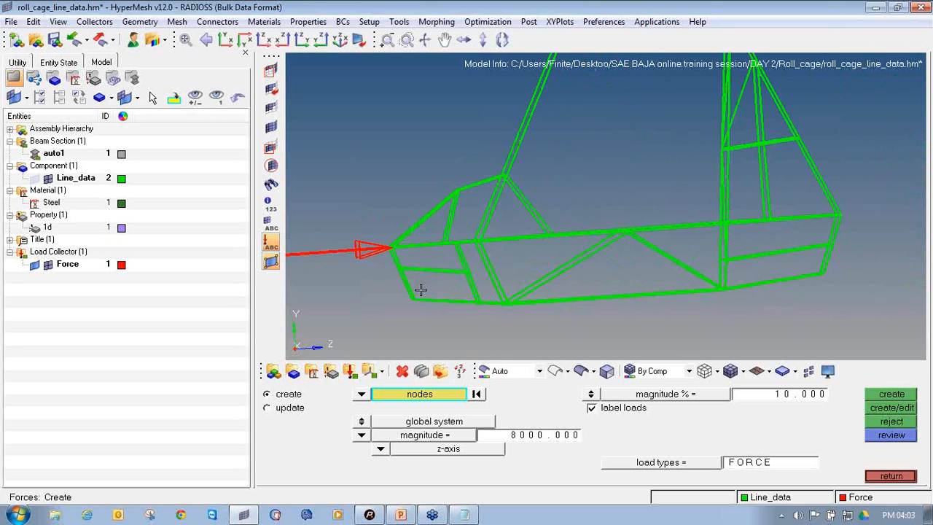
pyautogui.keyDown('ctrl'); pyautogui.moveTo(429, 231); pyautogui.dragTo(610, 244); pyautogui.keyUp('ctrl')
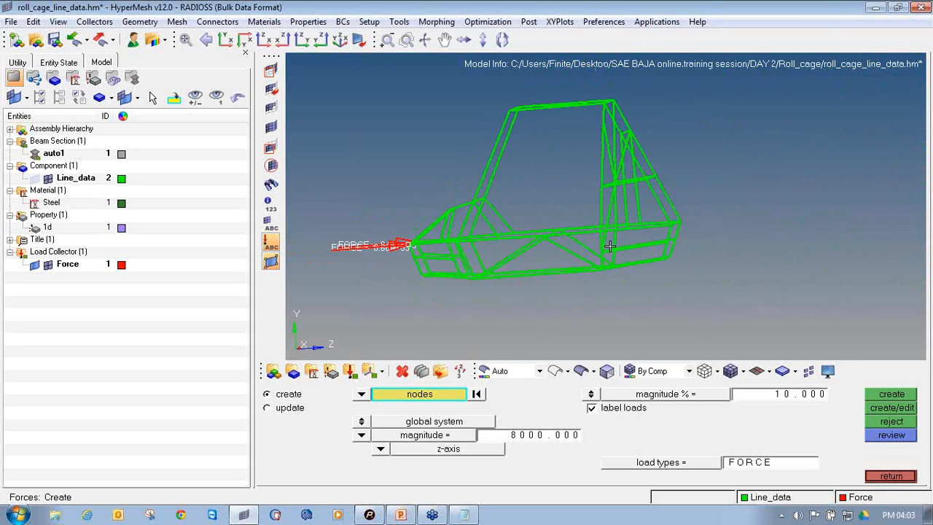
pyautogui.keyDown('ctrl'); pyautogui.scroll(3, 611, 246); pyautogui.keyUp('ctrl')
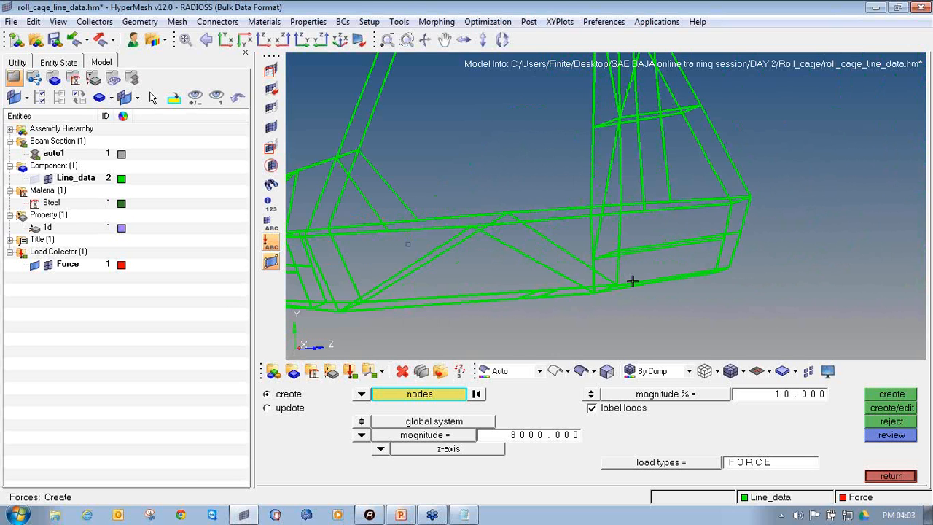
pyautogui.keyDown('ctrl'); pyautogui.moveTo(633, 282); pyautogui.dragTo(700, 258); pyautogui.keyUp('ctrl')
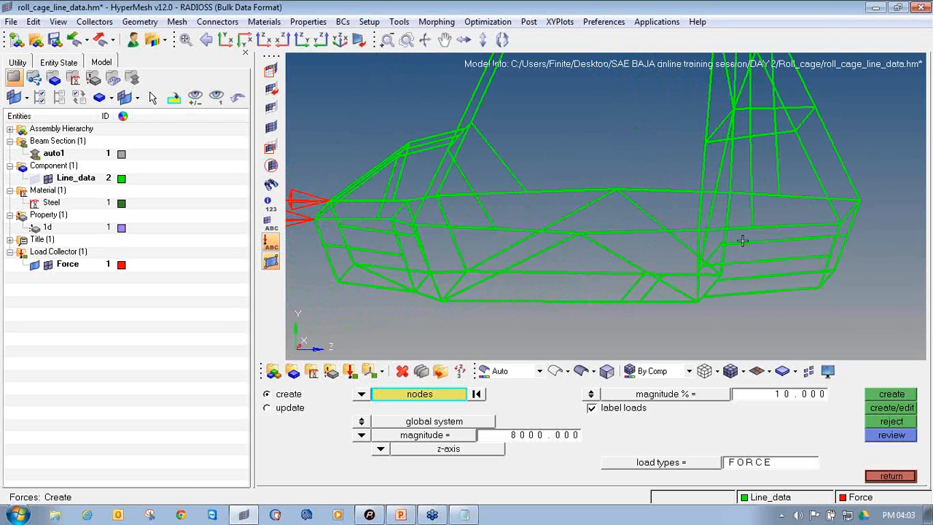
# Leave force creation and create a blue load collector named SPC with no card image
pyautogui.click(902, 477)
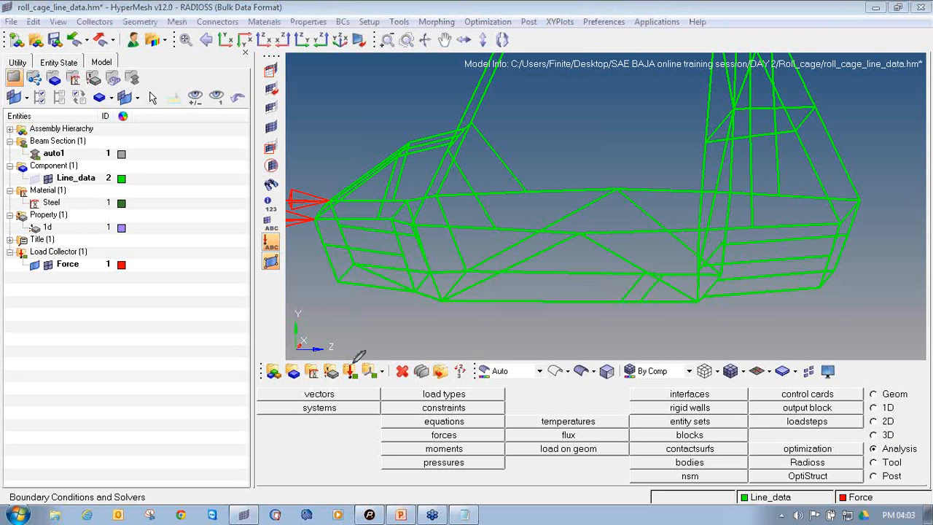
pyautogui.moveTo(347, 363)
pyautogui.mouseDown()
pyautogui.moveTo(361, 379)
pyautogui.moveTo(362, 363)
pyautogui.moveTo(347, 362)
pyautogui.mouseUp()
pyautogui.click(351, 373)
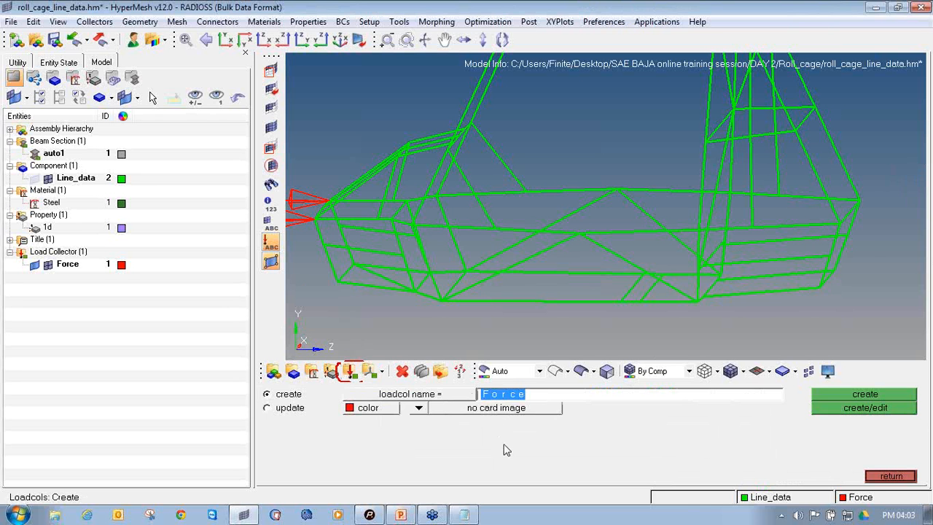
pyautogui.write('Con')
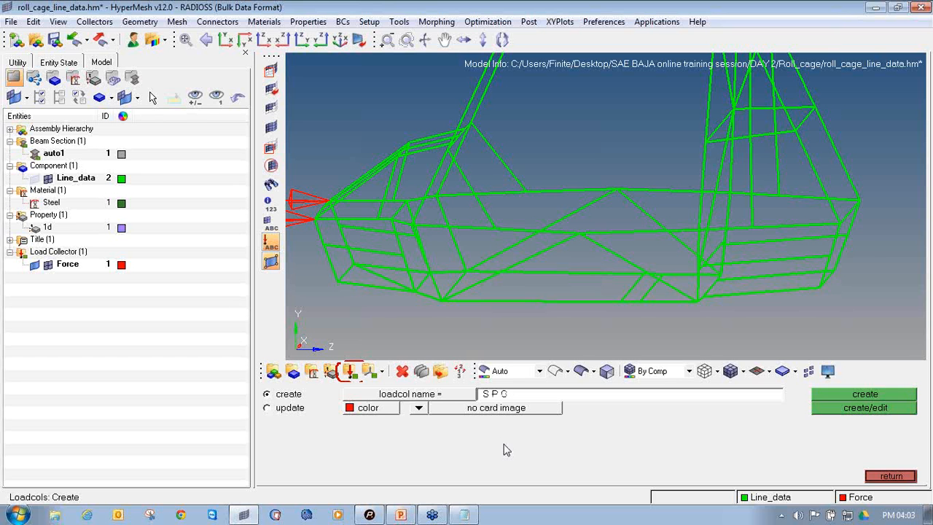
pyautogui.click(385, 413)
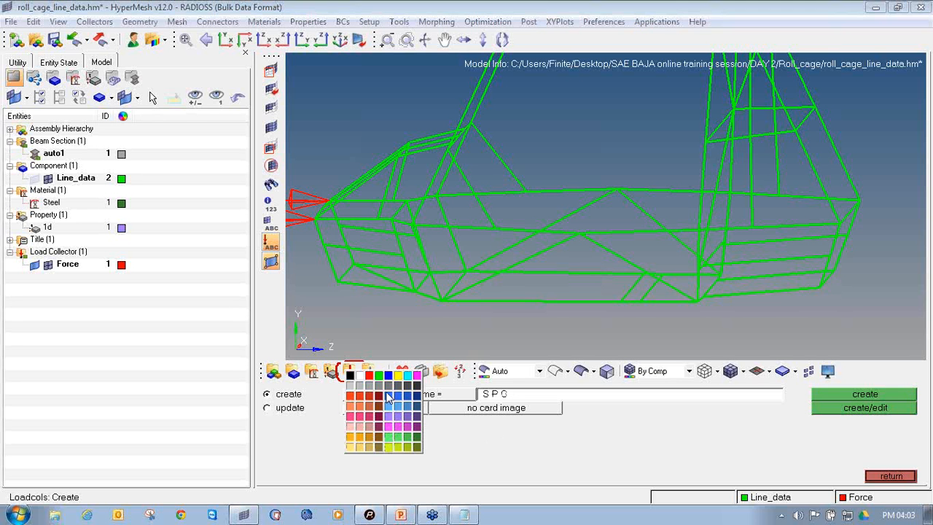
pyautogui.click(390, 395)
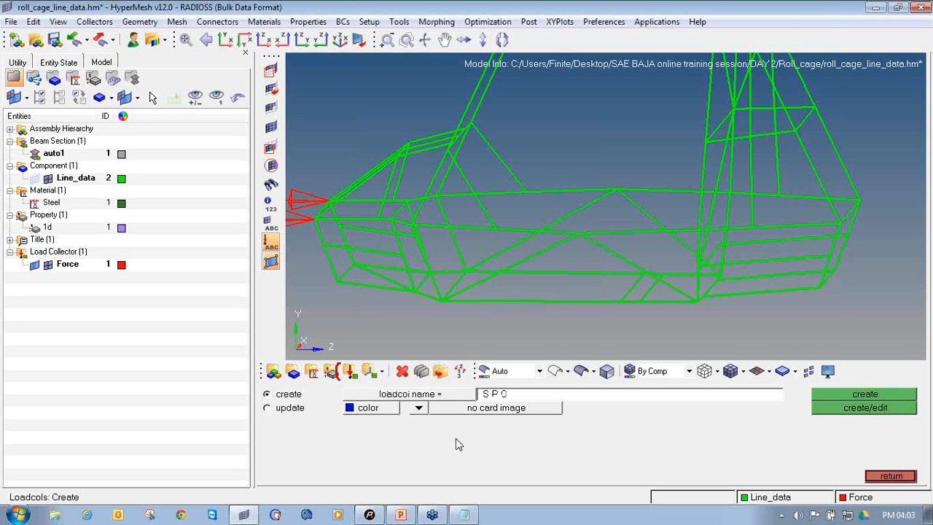
pyautogui.click(854, 398)
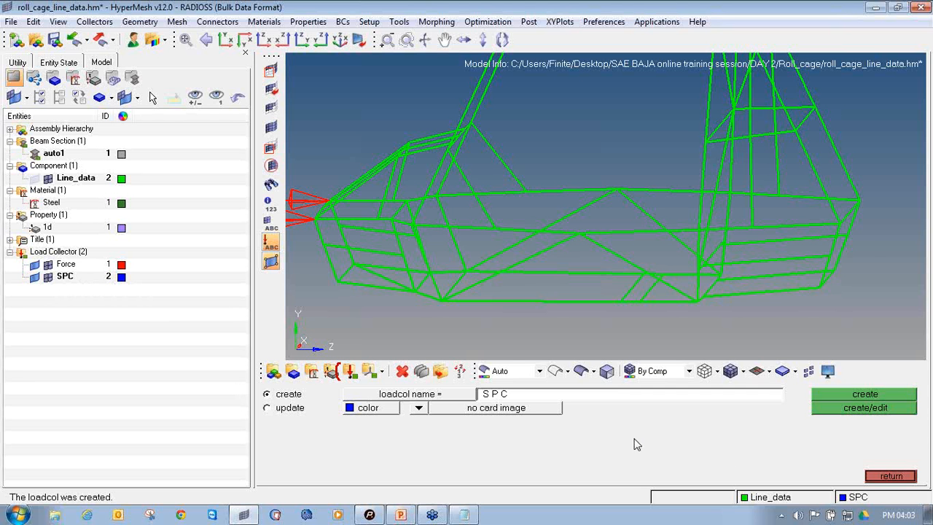
pyautogui.click(890, 476)
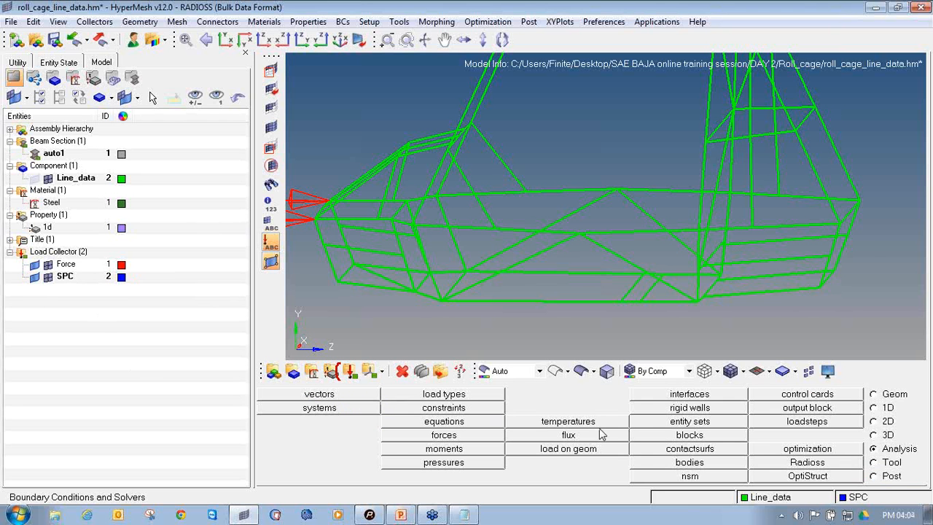
pyautogui.hotkey('ctrl', '2')
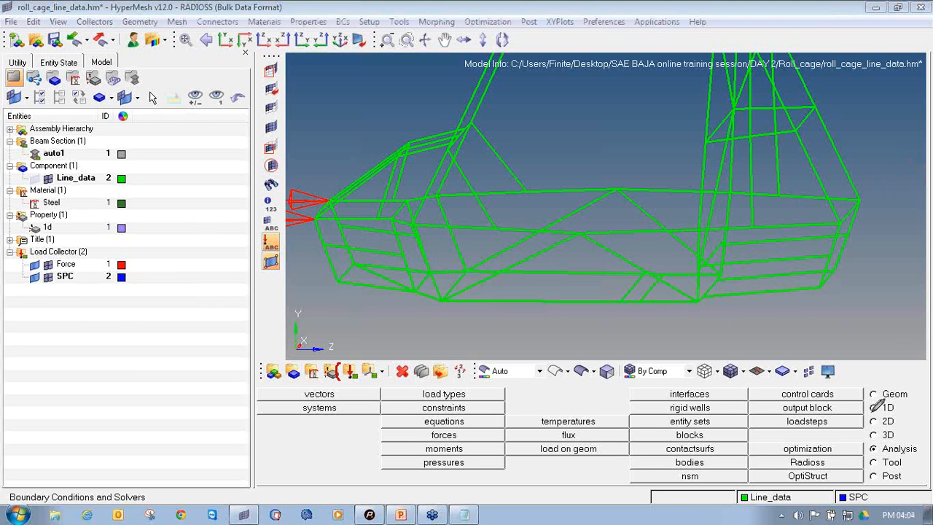
pyautogui.moveTo(891, 436)
pyautogui.mouseDown()
pyautogui.moveTo(868, 440)
pyautogui.moveTo(908, 457)
pyautogui.moveTo(920, 437)
pyautogui.moveTo(888, 438)
pyautogui.mouseUp()
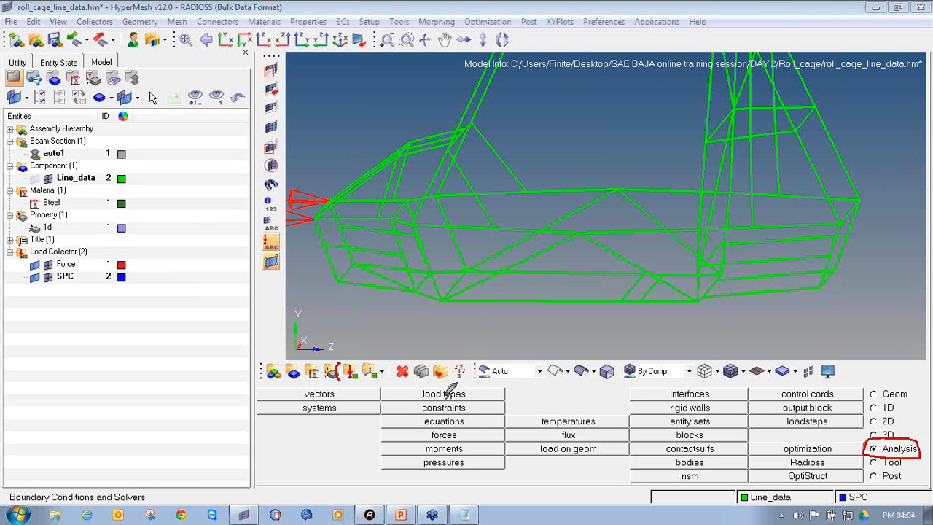
pyautogui.moveTo(441, 400)
pyautogui.mouseDown()
pyautogui.moveTo(419, 400)
pyautogui.moveTo(441, 414)
pyautogui.moveTo(474, 410)
pyautogui.moveTo(471, 397)
pyautogui.moveTo(442, 400)
pyautogui.mouseUp()
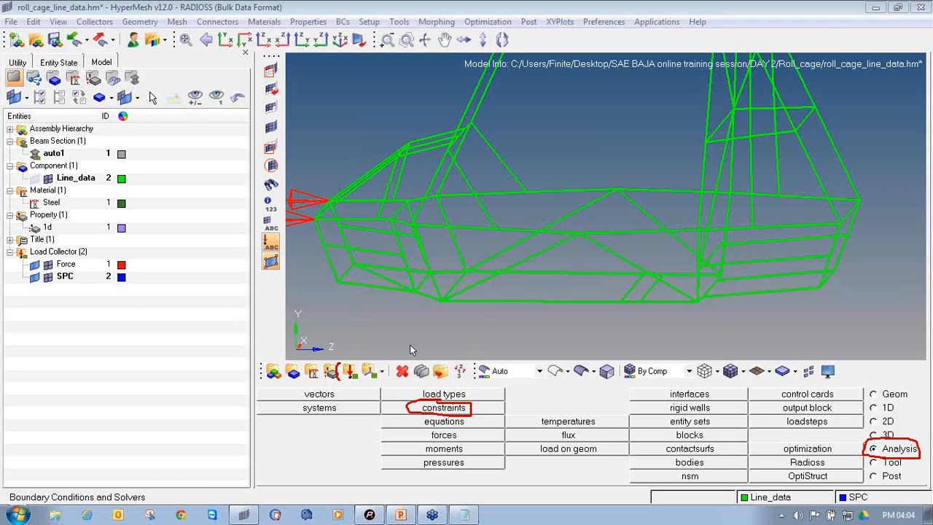
# Start creating constraints and select the mid-height and bottom corner nodes on the near-side front upright of the roll cage nose
pyautogui.click(450, 411)
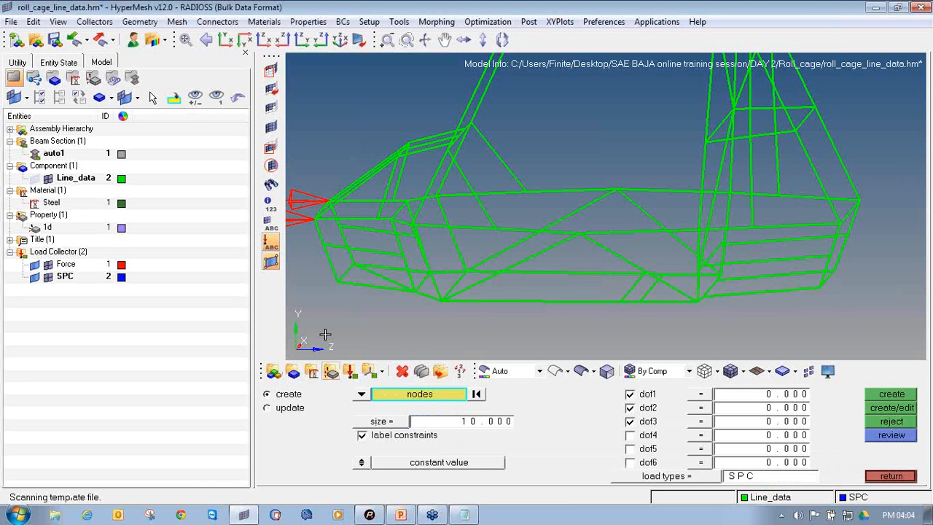
pyautogui.scroll(6, 325, 251)
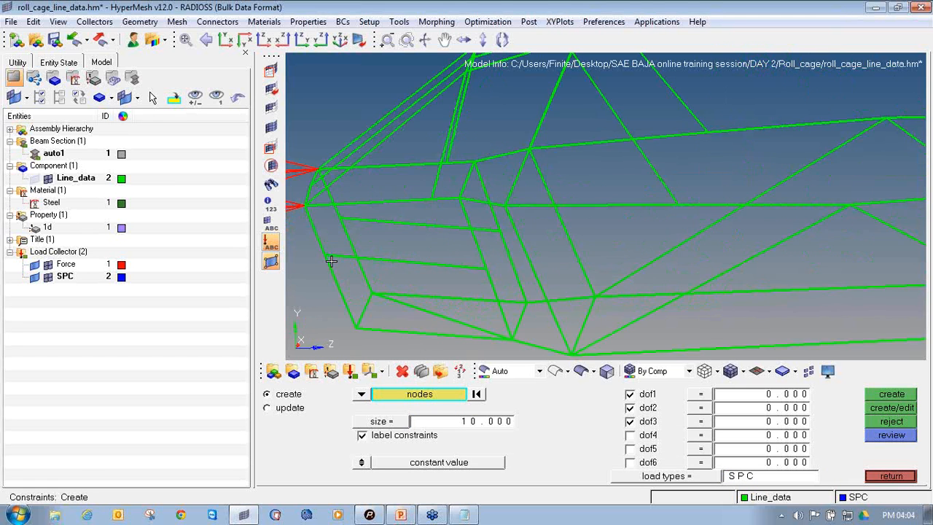
pyautogui.click(314, 248)
pyautogui.scroll(-3, 317, 260)
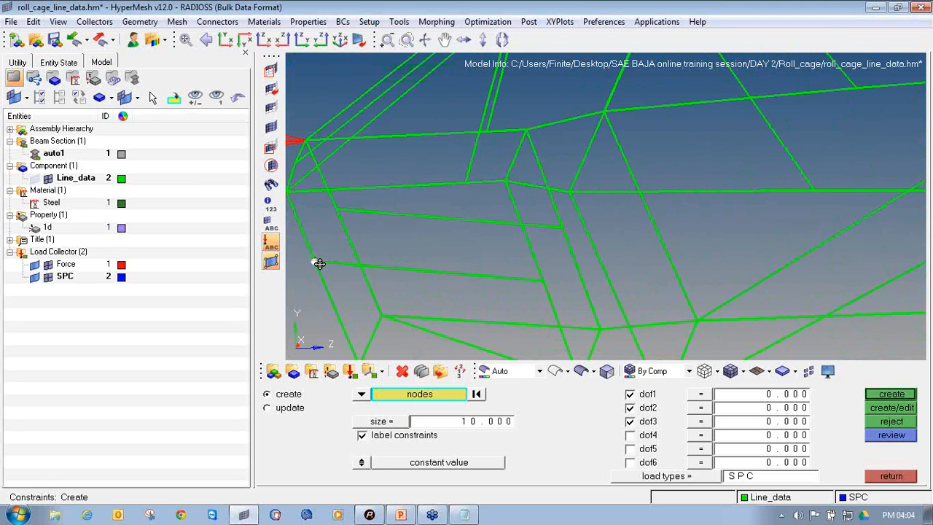
pyautogui.click(377, 316)
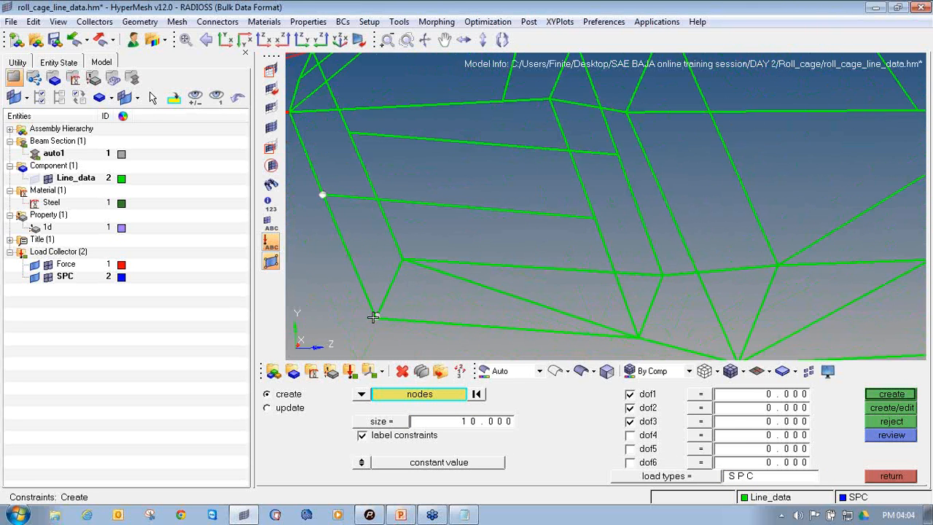
pyautogui.scroll(3, 374, 316)
pyautogui.scroll(3, 384, 319)
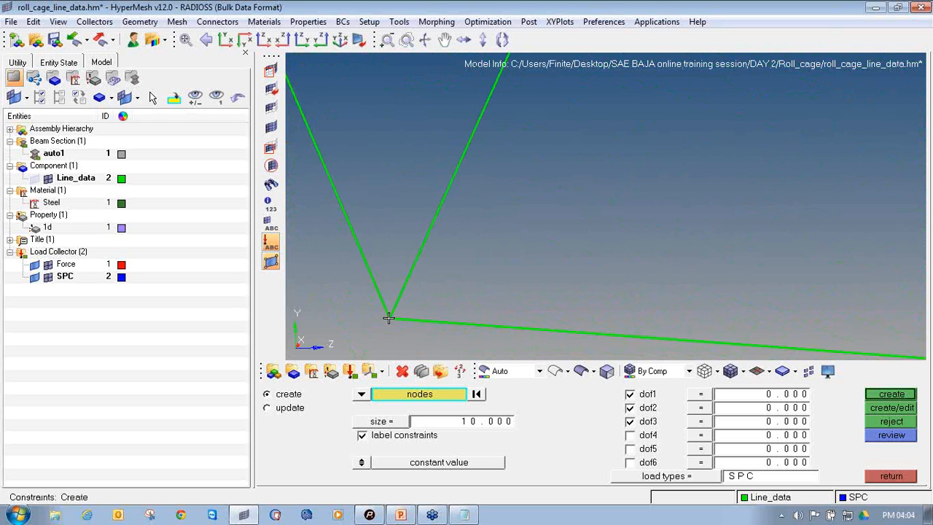
# Add the two bottom nodes at the rear of the front nose box, one on each side, to the constraint selection
pyautogui.keyDown('ctrl'); pyautogui.scroll(-6, 389, 336); pyautogui.keyUp('ctrl')
pyautogui.keyDown('ctrl'); pyautogui.scroll(5, 587, 312); pyautogui.keyUp('ctrl')
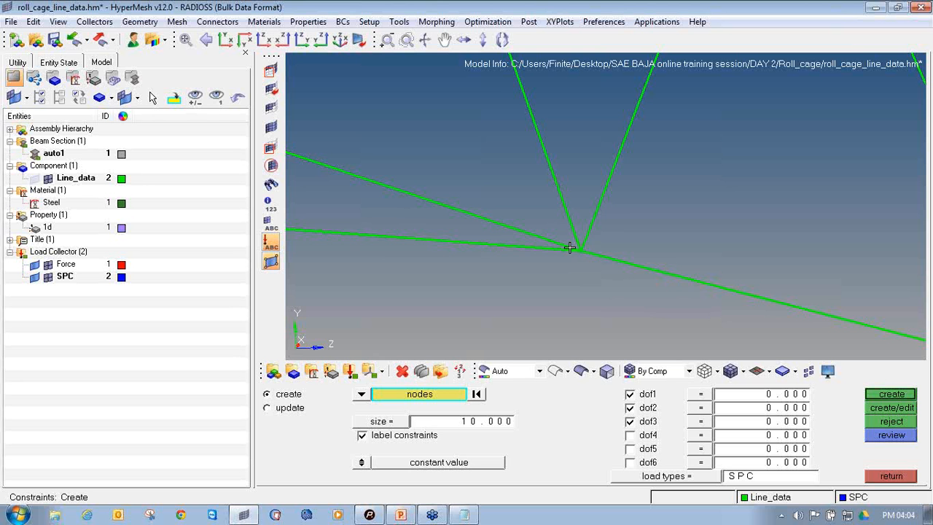
pyautogui.keyDown('ctrl'); pyautogui.scroll(2, 589, 250); pyautogui.keyUp('ctrl')
pyautogui.click(573, 251)
pyautogui.keyDown('ctrl'); pyautogui.scroll(-4, 561, 240); pyautogui.keyUp('ctrl')
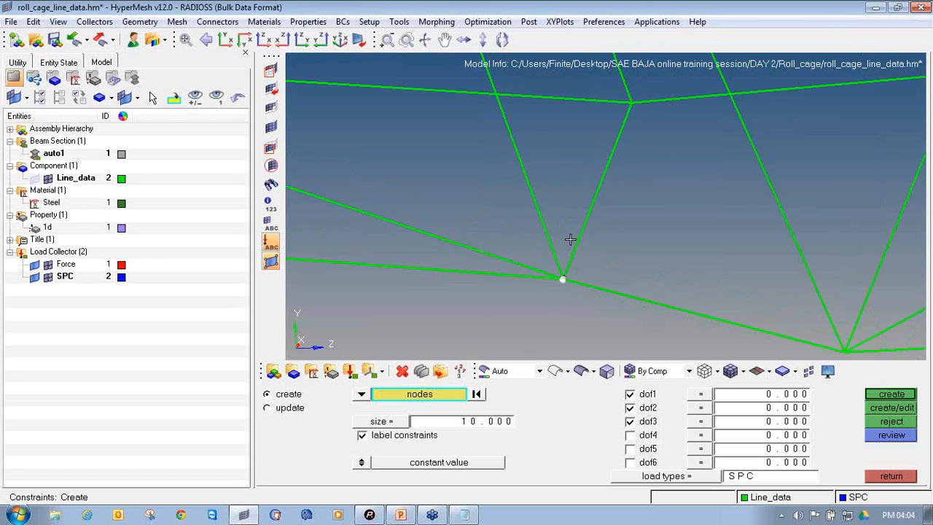
pyautogui.keyDown('ctrl'); pyautogui.scroll(4, 579, 179); pyautogui.keyUp('ctrl')
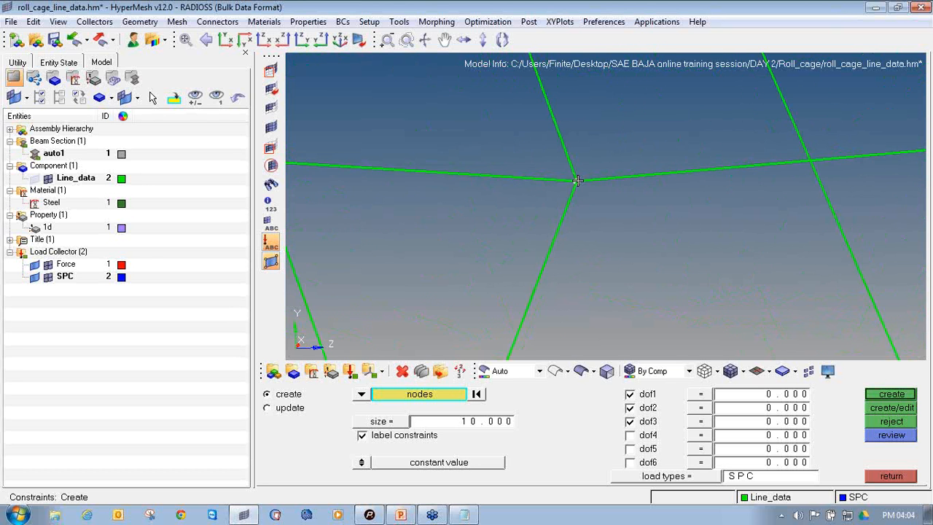
pyautogui.keyDown('ctrl'); pyautogui.scroll(-3, 577, 181); pyautogui.keyUp('ctrl')
pyautogui.keyDown('ctrl'); pyautogui.scroll(2, 578, 180); pyautogui.keyUp('ctrl')
pyautogui.click(578, 181)
# Add the mid-height nodes on both rear uprights of the front nose box to the constraint selection
pyautogui.keyDown('ctrl'); pyautogui.moveTo(581, 206); pyautogui.dragTo(588, 231); pyautogui.keyUp('ctrl')
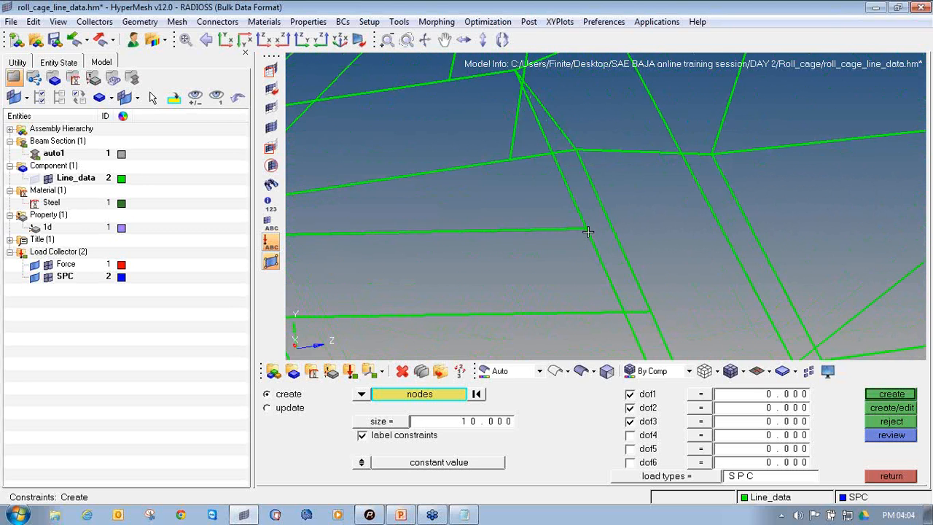
pyautogui.keyDown('ctrl'); pyautogui.scroll(2, 588, 231); pyautogui.keyUp('ctrl')
pyautogui.click(583, 222)
pyautogui.keyDown('ctrl'); pyautogui.moveTo(693, 310); pyautogui.dragTo(635, 169, button='right'); pyautogui.keyUp('ctrl')
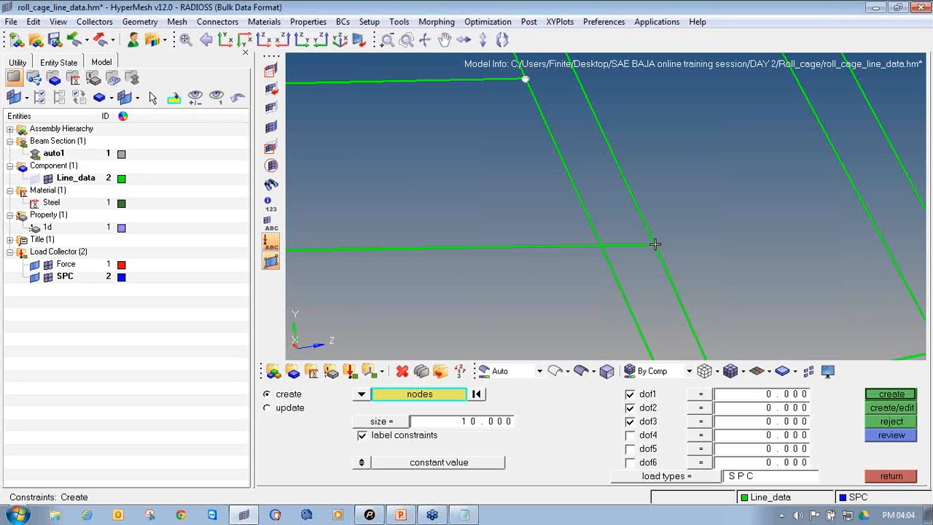
pyautogui.keyDown('ctrl'); pyautogui.scroll(-3, 512, 234); pyautogui.keyUp('ctrl')
pyautogui.keyDown('ctrl'); pyautogui.moveTo(512, 234); pyautogui.dragTo(625, 237, button='right'); pyautogui.keyUp('ctrl')
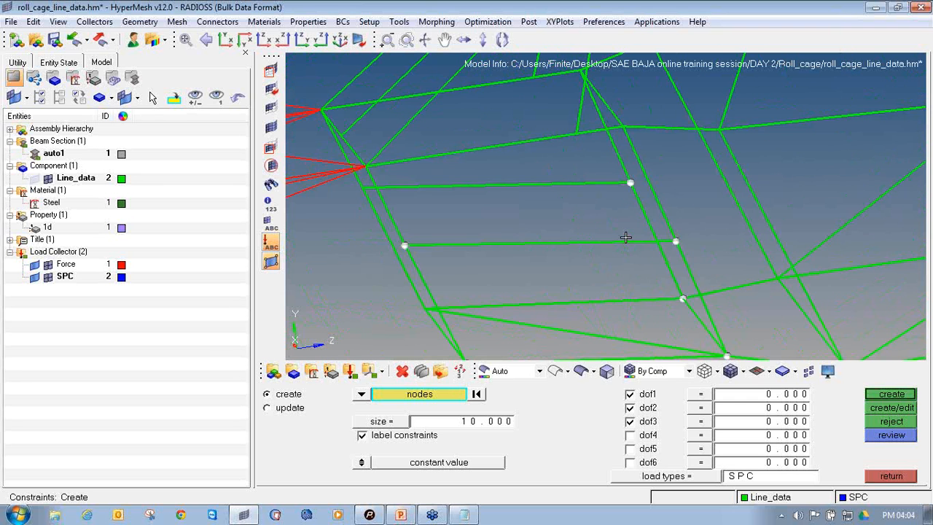
# Add the mid-height node on the far-side front upright, just below the force arrows, to the constraint selection
pyautogui.keyDown('ctrl'); pyautogui.scroll(-3, 625, 237); pyautogui.keyUp('ctrl')
pyautogui.keyDown('ctrl'); pyautogui.moveTo(625, 237); pyautogui.dragTo(594, 253); pyautogui.keyUp('ctrl')
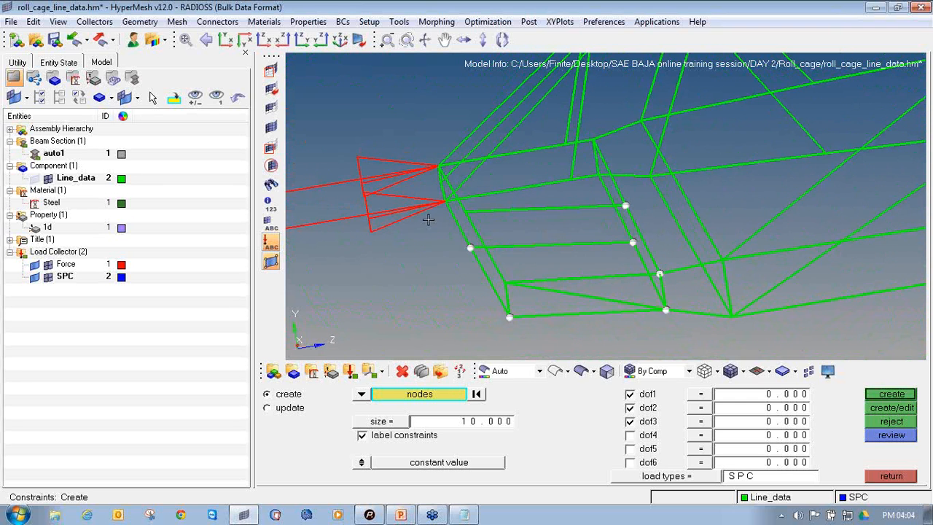
pyautogui.keyDown('ctrl'); pyautogui.scroll(5, 428, 220); pyautogui.keyUp('ctrl')
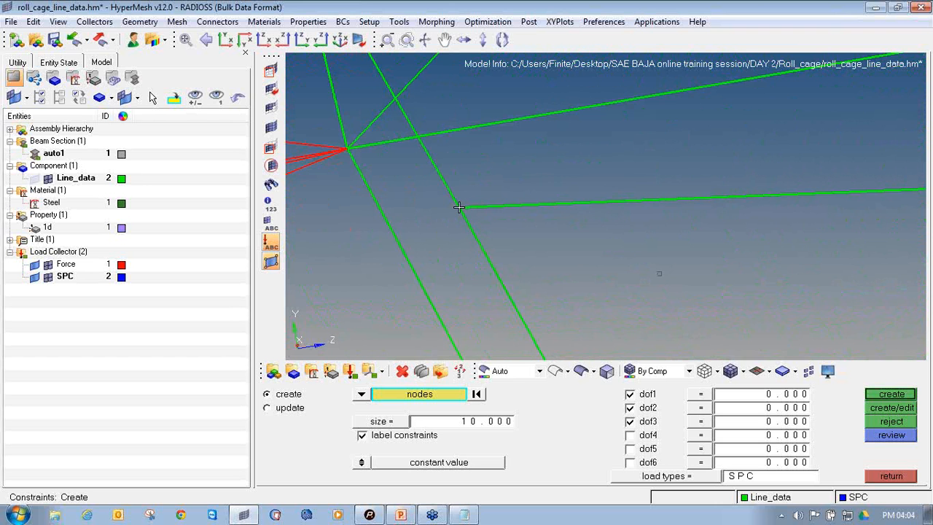
pyautogui.click(459, 207)
pyautogui.keyDown('ctrl'); pyautogui.scroll(-5, 460, 231); pyautogui.keyUp('ctrl')
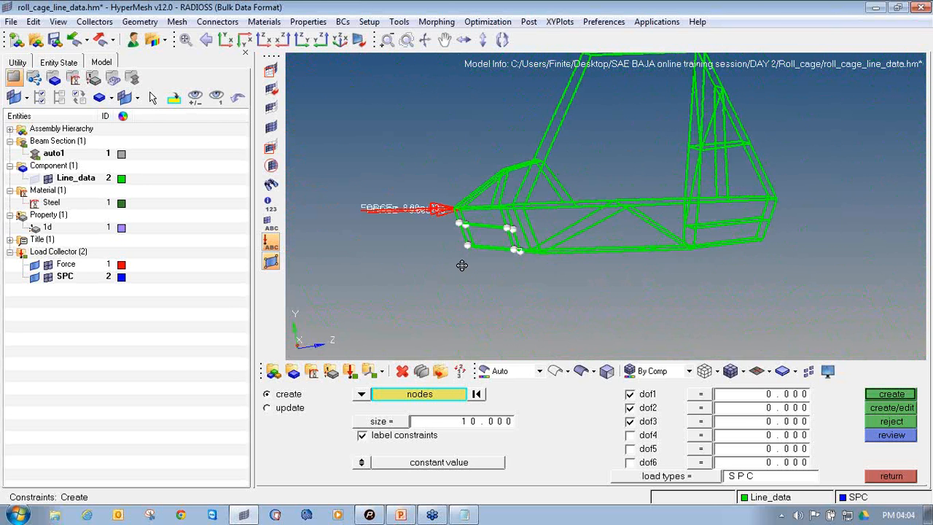
pyautogui.keyDown('ctrl'); pyautogui.moveTo(462, 265); pyautogui.dragTo(497, 272); pyautogui.keyUp('ctrl')
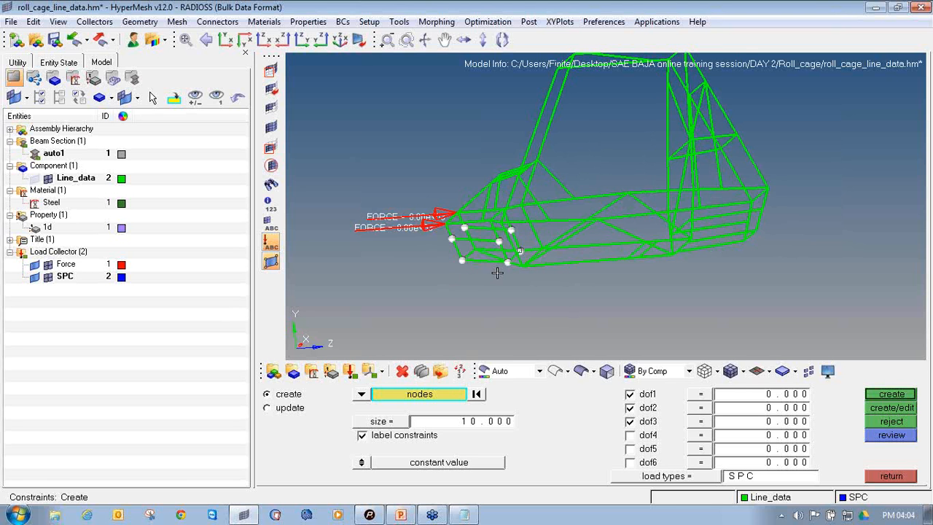
# Create SPC constraints on the selected front nodes with only dof2 enabled at 0.000
pyautogui.click(629, 394)
pyautogui.click(904, 396)
pyautogui.scroll(5, 428, 217)
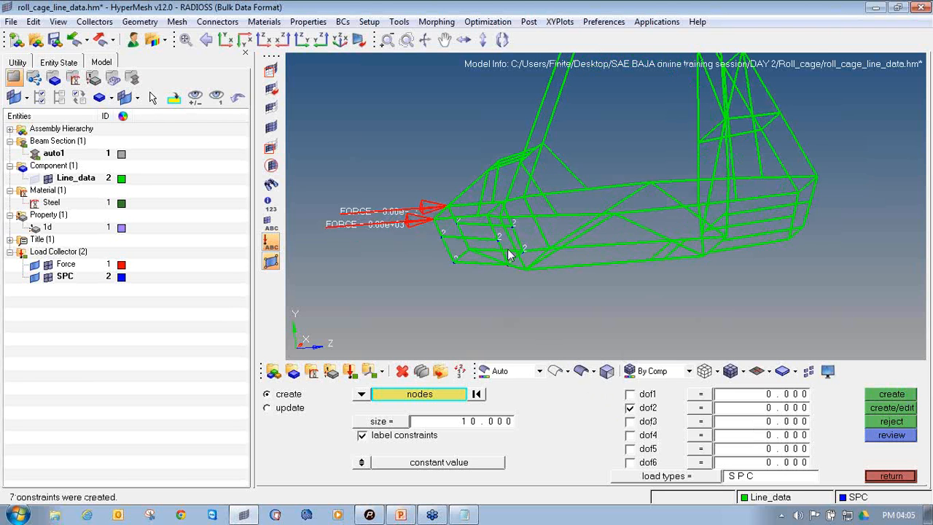
# Set the display size of the constraint symbols to 50
pyautogui.doubleClick(463, 422)
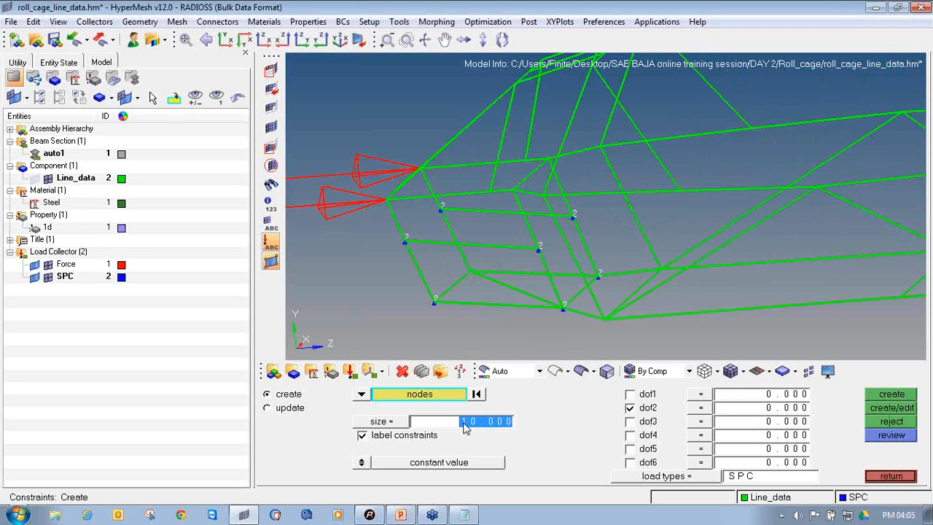
pyautogui.write('50.000')
pyautogui.press('Return')
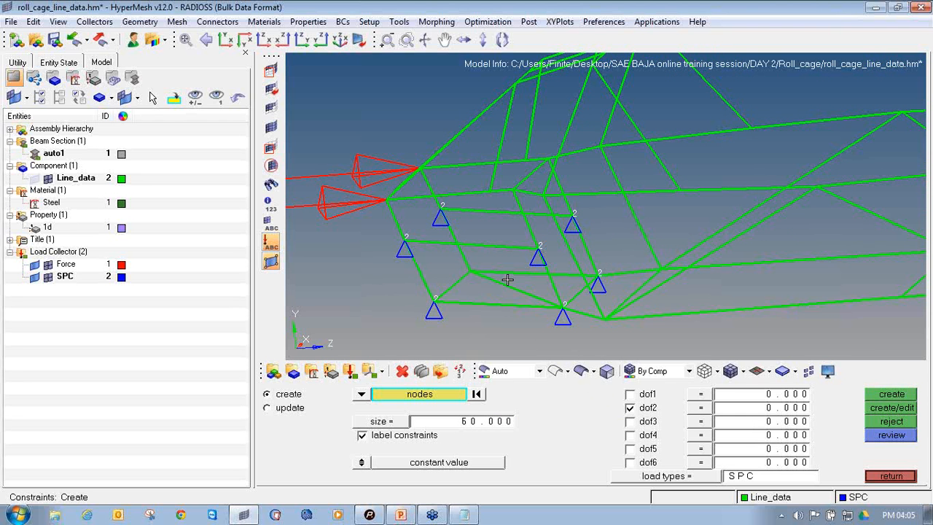
pyautogui.click(460, 423)
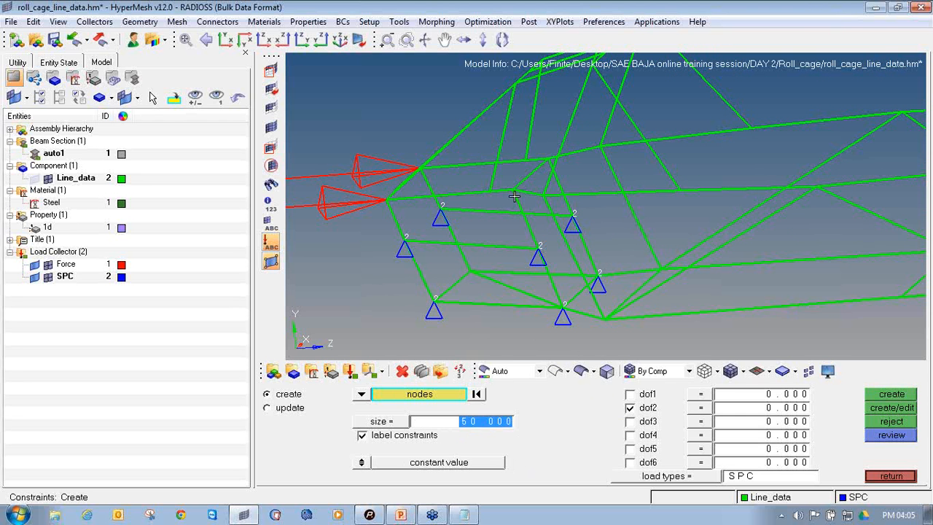
# Enable dof1, dof2 and dof3 for new constraints and select the two lowest nodes of the rear vertical hoop member on one side
pyautogui.moveTo(607, 227)
pyautogui.keyDown('ctrl'); pyautogui.mouseDown()
pyautogui.moveTo(591, 225)
pyautogui.moveTo(496, 277)
pyautogui.moveTo(362, 325)
pyautogui.mouseUp(); pyautogui.keyUp('ctrl')
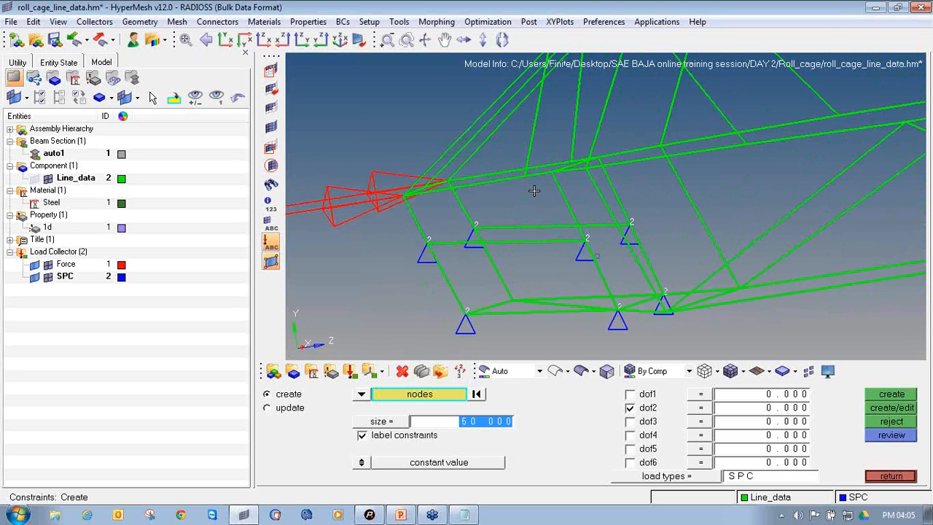
pyautogui.scroll(-5, 514, 207)
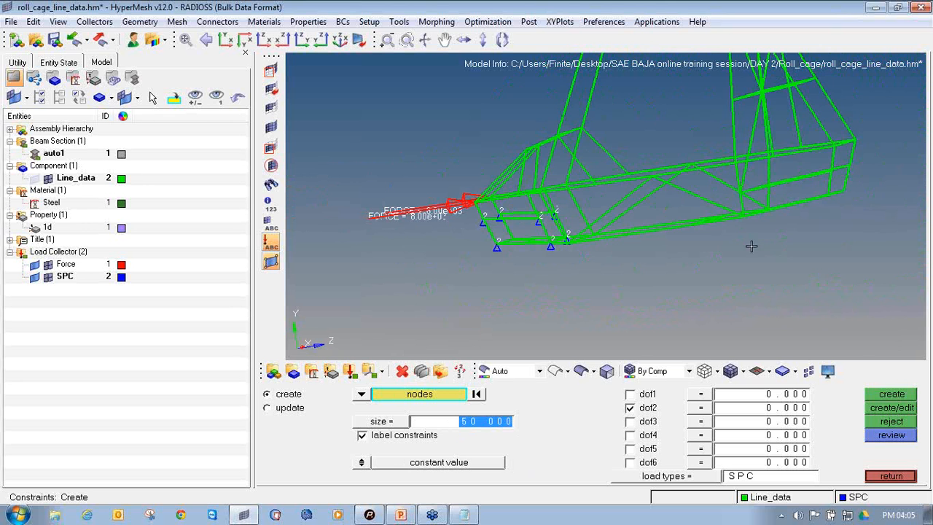
pyautogui.keyDown('ctrl'); pyautogui.moveTo(752, 246); pyautogui.dragTo(536, 120); pyautogui.keyUp('ctrl')
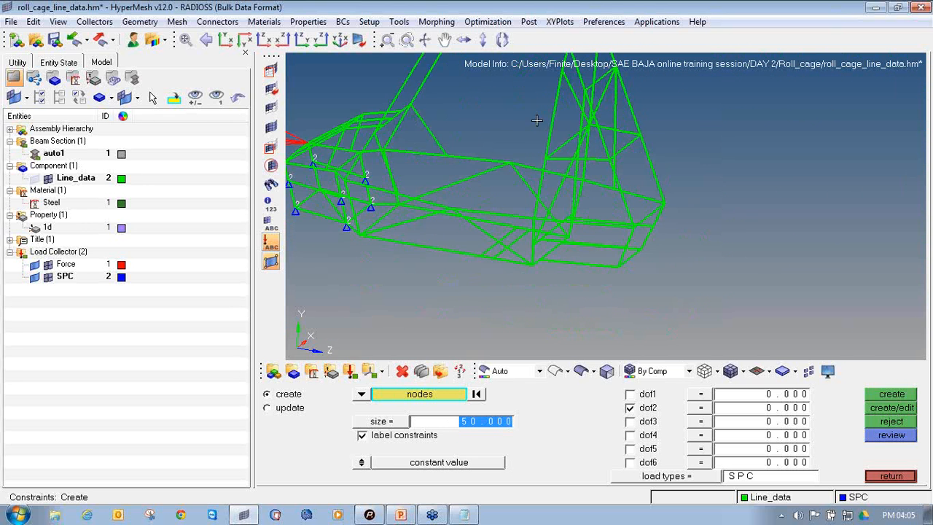
pyautogui.scroll(3, 508, 238)
pyautogui.click(630, 394)
pyautogui.click(631, 421)
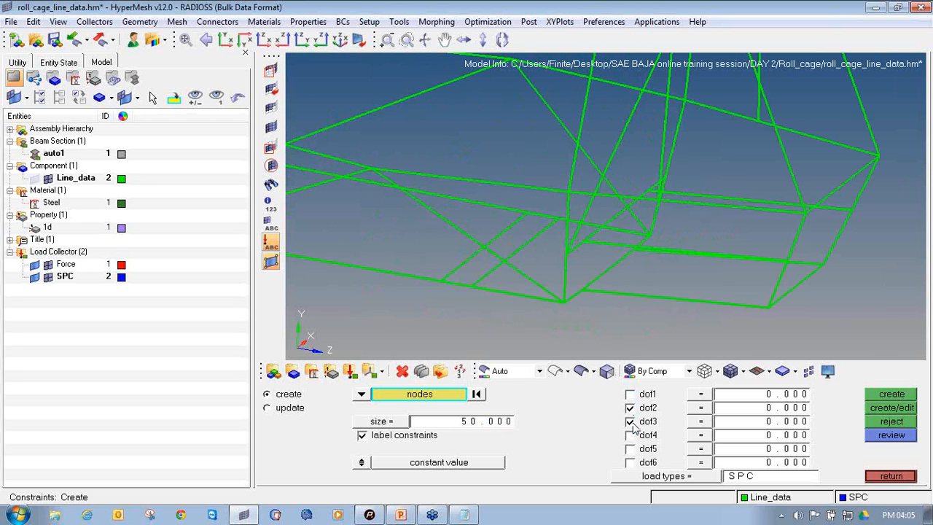
pyautogui.scroll(2, 565, 271)
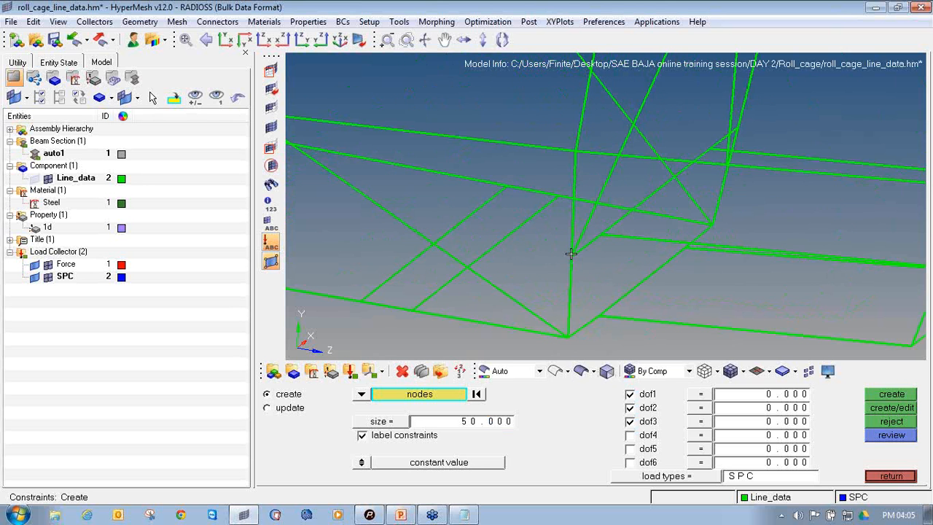
pyautogui.click(571, 254)
pyautogui.click(569, 336)
pyautogui.scroll(-4, 704, 311)
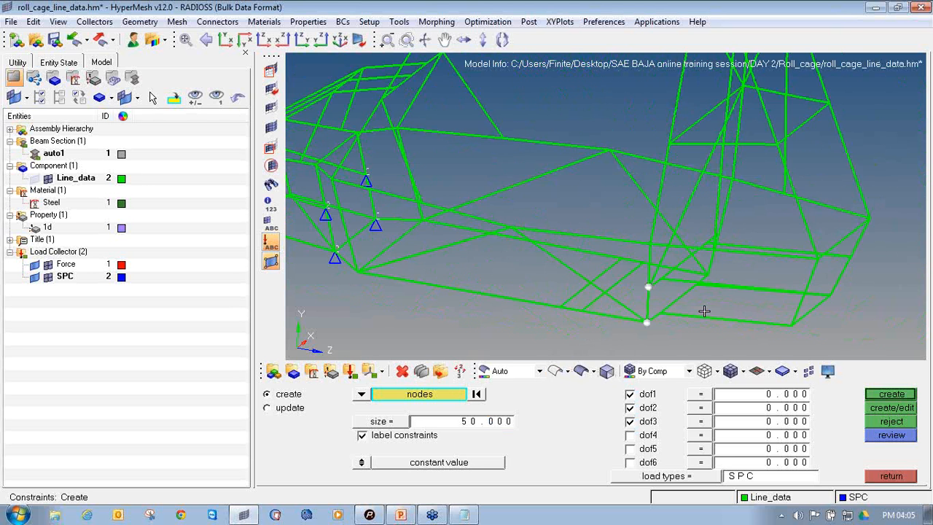
# Add the bottom corner node and the node above it at the rear end of the same side to the selection
pyautogui.keyDown('ctrl'); pyautogui.moveTo(787, 326); pyautogui.dragTo(692, 283, button='right'); pyautogui.keyUp('ctrl')
pyautogui.scroll(5, 691, 284)
pyautogui.click(708, 275)
pyautogui.keyDown('ctrl'); pyautogui.moveTo(792, 192); pyautogui.dragTo(738, 238, button='right'); pyautogui.keyUp('ctrl')
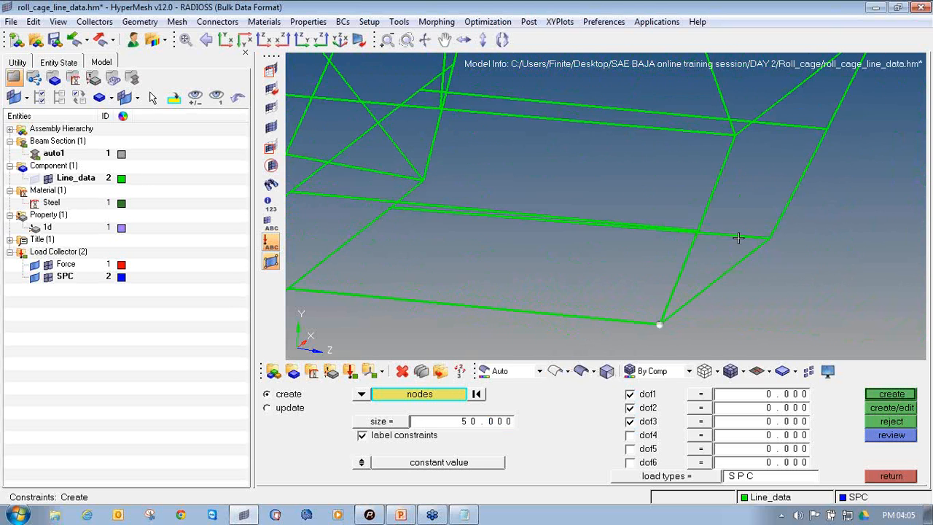
pyautogui.scroll(4, 628, 275)
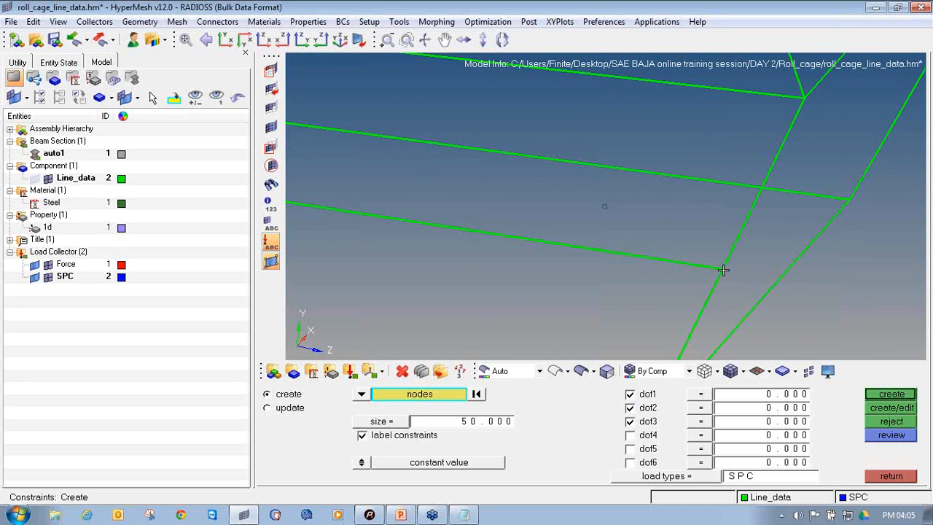
pyautogui.click(722, 269)
pyautogui.scroll(-6, 714, 292)
# Add the matching mid-height and bottom corner nodes on the opposite side of the cage's rear end to the selection
pyautogui.keyDown('ctrl'); pyautogui.moveTo(709, 294); pyautogui.dragTo(433, 158); pyautogui.keyUp('ctrl')
pyautogui.keyDown('ctrl'); pyautogui.moveTo(514, 229); pyautogui.dragTo(807, 202, button='right'); pyautogui.keyUp('ctrl')
pyautogui.keyDown('ctrl'); pyautogui.scroll(6, 541, 217); pyautogui.keyUp('ctrl')
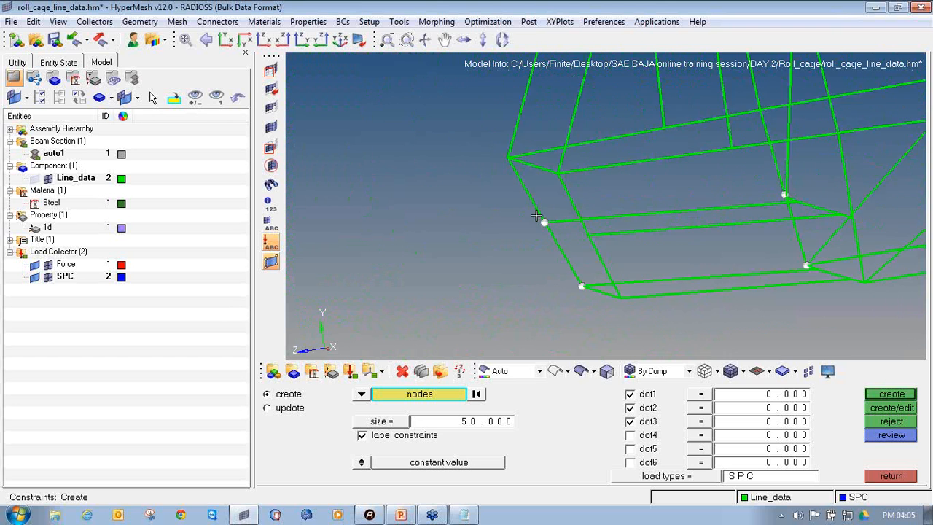
pyautogui.click(616, 250)
pyautogui.keyDown('ctrl'); pyautogui.scroll(-3, 617, 249); pyautogui.keyUp('ctrl')
pyautogui.keyDown('ctrl'); pyautogui.moveTo(616, 249); pyautogui.dragTo(581, 152, button='right'); pyautogui.keyUp('ctrl')
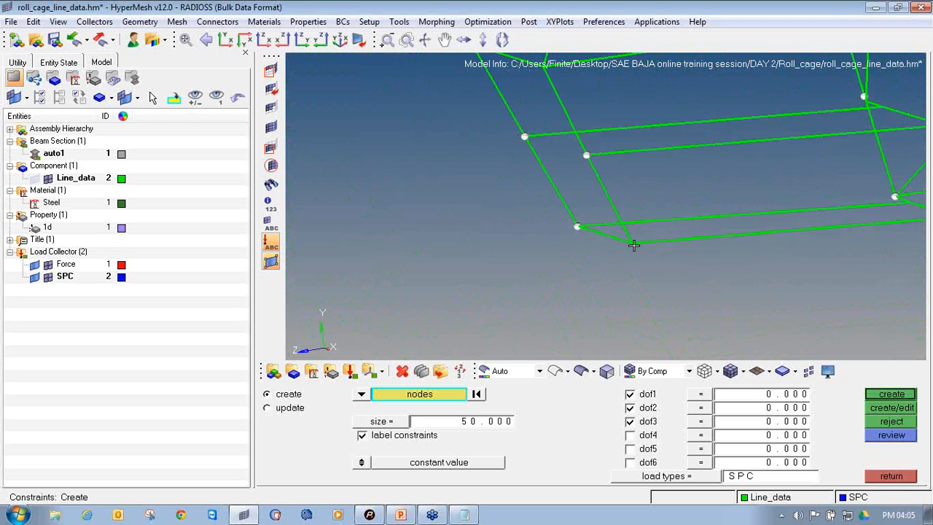
pyautogui.click(633, 244)
# Add the two lowest nodes of the rear vertical hoop member on the opposite side to the selection
pyautogui.keyDown('ctrl'); pyautogui.scroll(-3, 644, 267); pyautogui.keyUp('ctrl')
pyautogui.keyDown('ctrl'); pyautogui.scroll(5, 735, 235); pyautogui.keyUp('ctrl')
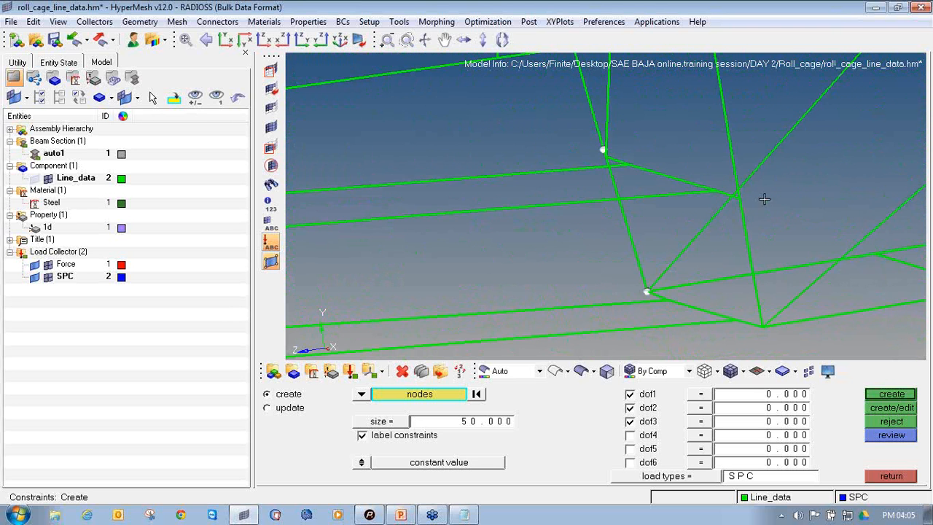
pyautogui.click(735, 198)
pyautogui.keyDown('ctrl'); pyautogui.scroll(-3, 734, 229); pyautogui.keyUp('ctrl')
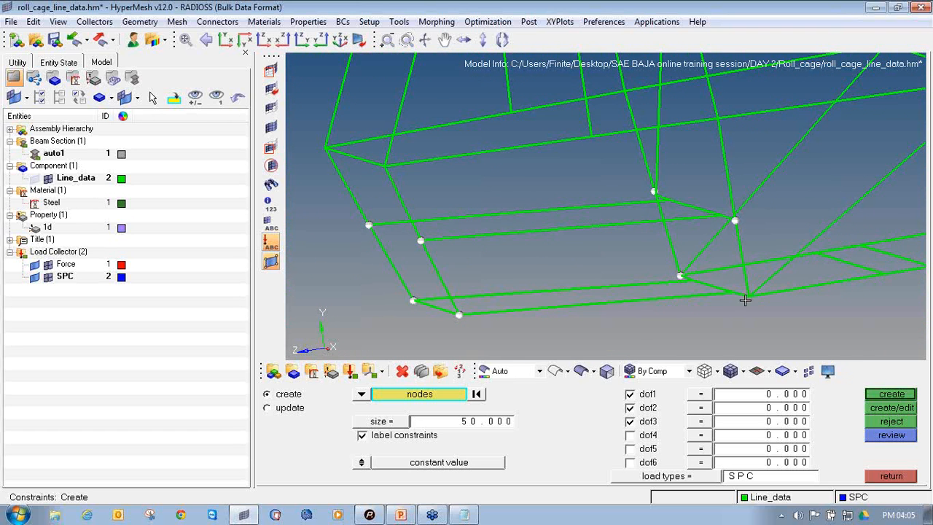
pyautogui.keyDown('ctrl'); pyautogui.scroll(3, 752, 299); pyautogui.keyUp('ctrl')
pyautogui.keyDown('ctrl'); pyautogui.scroll(-5, 750, 290); pyautogui.keyUp('ctrl')
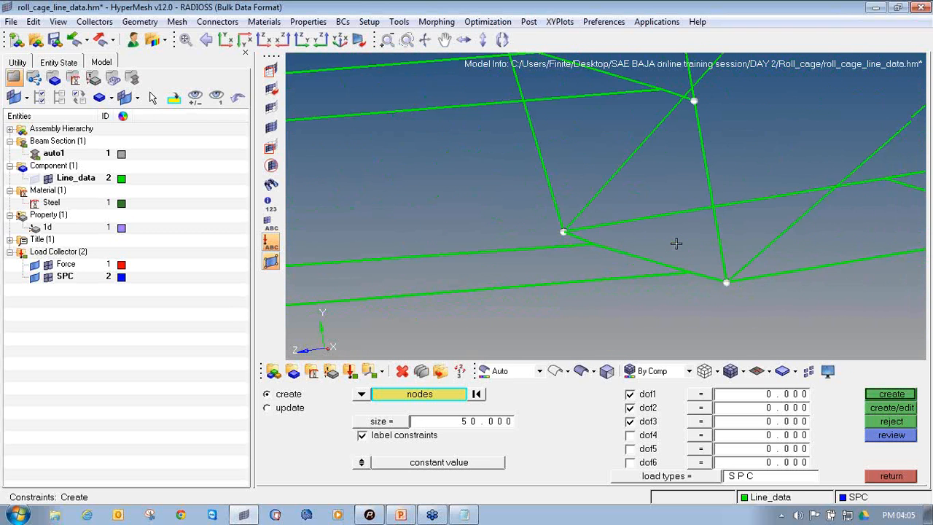
# Create the dof1, dof2 and dof3 constraints on the selected rear nodes and close the constraint definition
pyautogui.keyDown('ctrl'); pyautogui.scroll(-4, 631, 194); pyautogui.keyUp('ctrl')
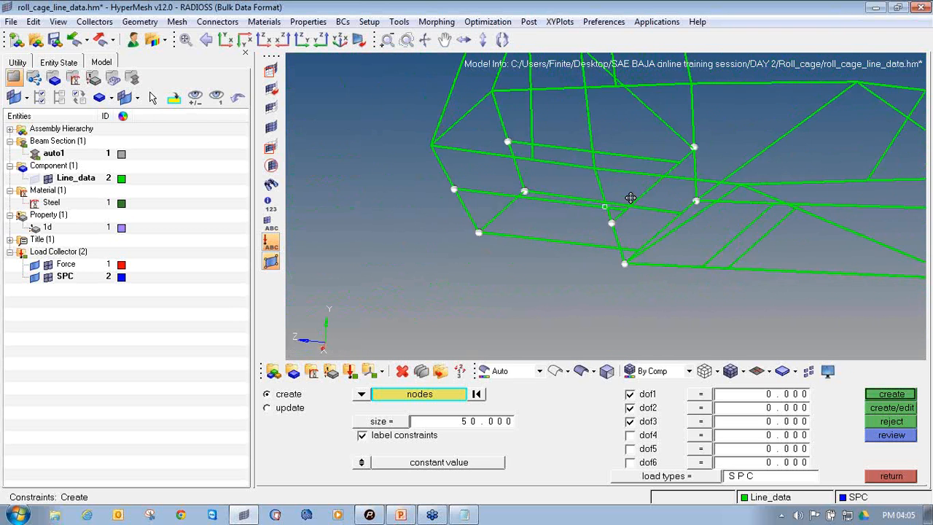
pyautogui.click(891, 394)
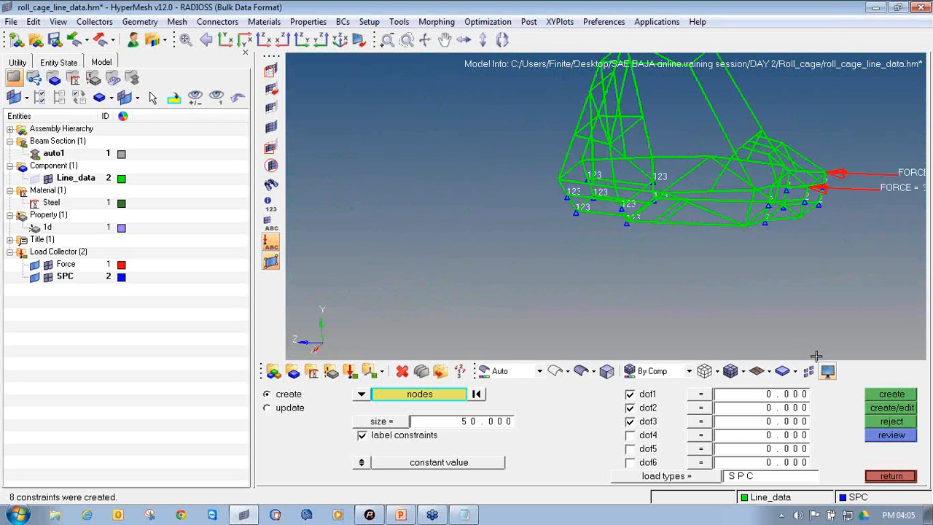
pyautogui.keyDown('ctrl'); pyautogui.moveTo(588, 235); pyautogui.dragTo(554, 249); pyautogui.keyUp('ctrl')
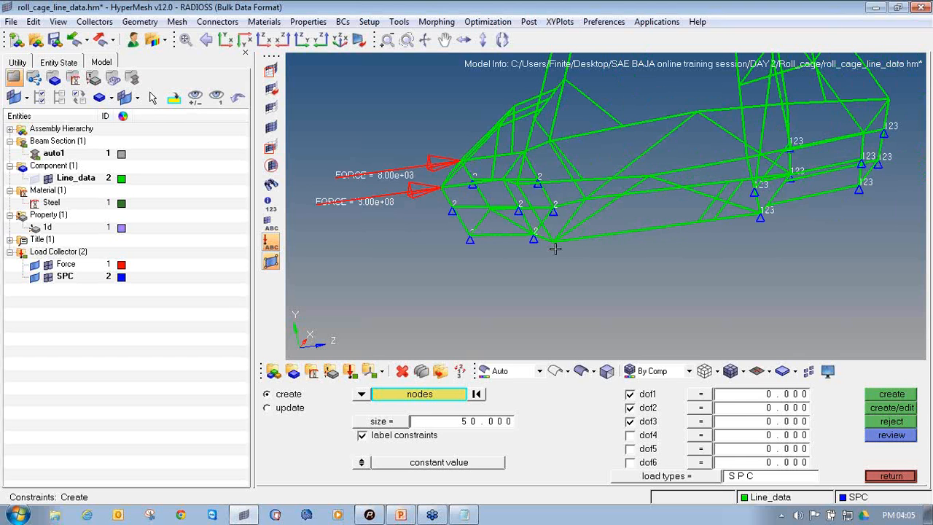
pyautogui.click(890, 476)
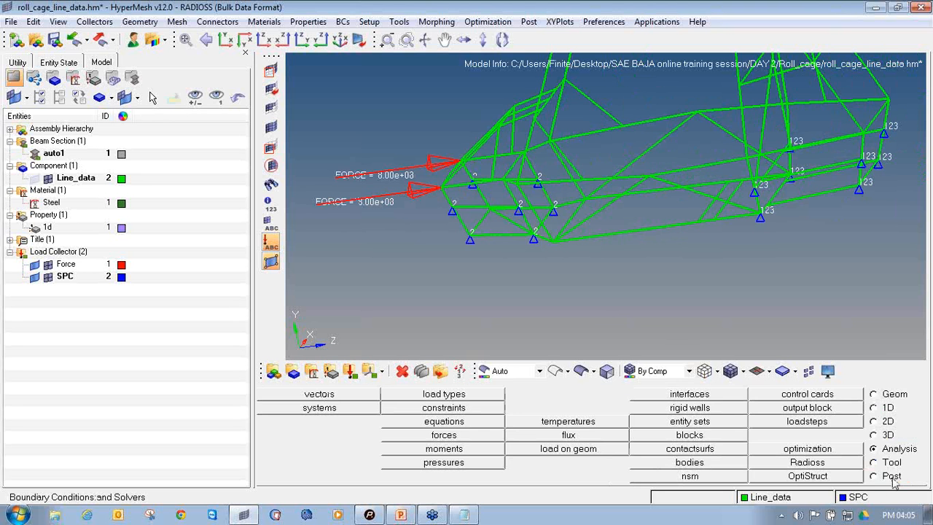
# Switch to PowerPoint, review the Load Step line on the Front-Impact Analysis slide, and return to HyperMesh
pyautogui.click(400, 515)
pyautogui.click(499, 282)
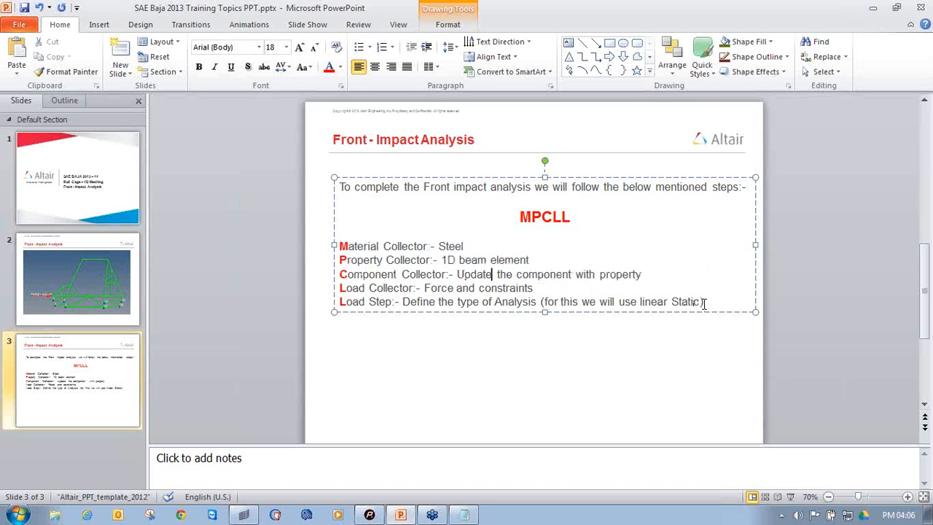
pyautogui.moveTo(704, 302); pyautogui.dragTo(357, 312)
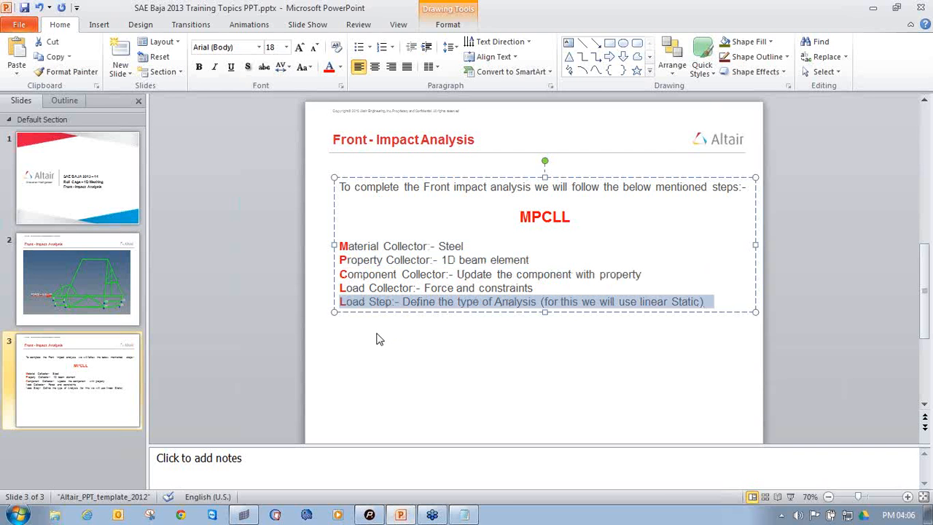
pyautogui.click(376, 339)
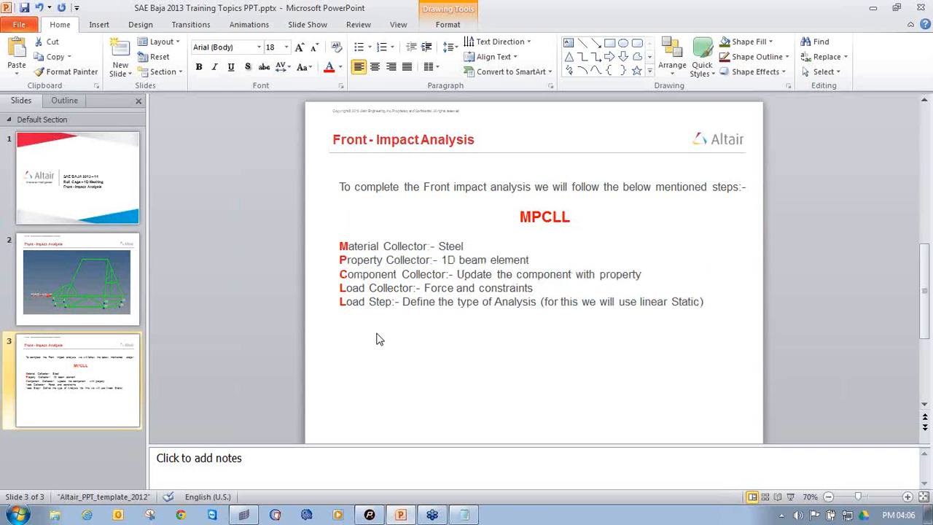
pyautogui.click(251, 518)
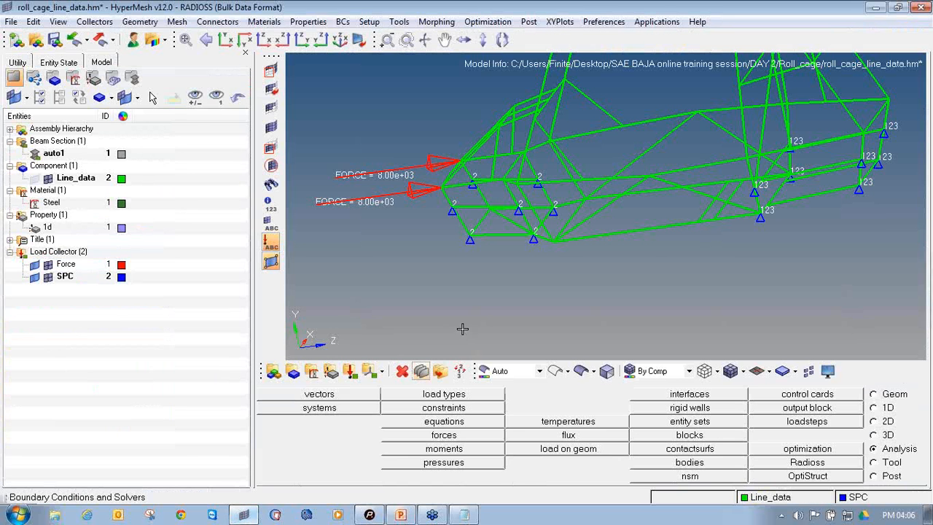
# Name a new load step Fornt_impact, enable its SPC and LOAD entries, and assign the SPC load collector to SPC
pyautogui.moveTo(623, 277)
pyautogui.keyDown('ctrl'); pyautogui.mouseDown()
pyautogui.moveTo(565, 311)
pyautogui.moveTo(590, 275)
pyautogui.moveTo(722, 292)
pyautogui.mouseUp(); pyautogui.keyUp('ctrl')
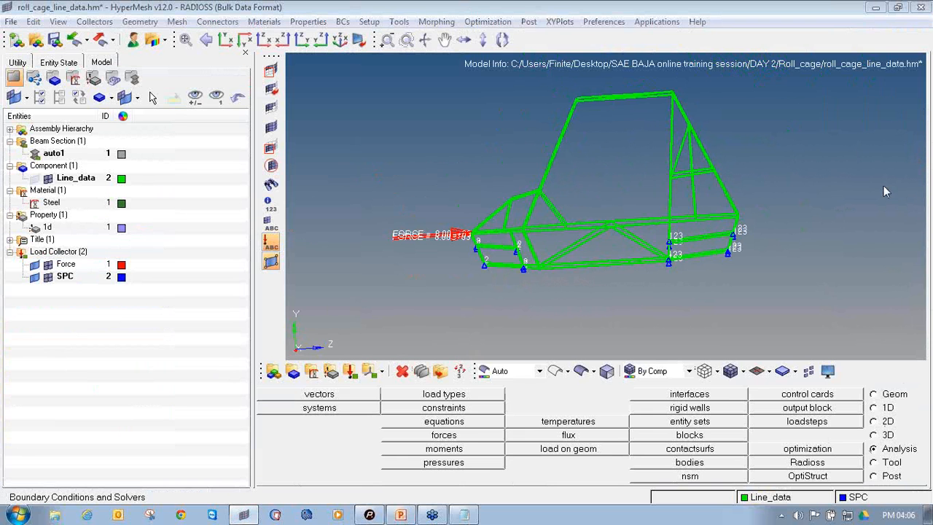
pyautogui.moveTo(883, 435)
pyautogui.mouseDown()
pyautogui.moveTo(868, 452)
pyautogui.moveTo(924, 454)
pyautogui.moveTo(908, 435)
pyautogui.moveTo(885, 434)
pyautogui.mouseUp()
pyautogui.moveTo(802, 413)
pyautogui.mouseDown()
pyautogui.moveTo(787, 430)
pyautogui.moveTo(846, 418)
pyautogui.moveTo(805, 413)
pyautogui.mouseUp()
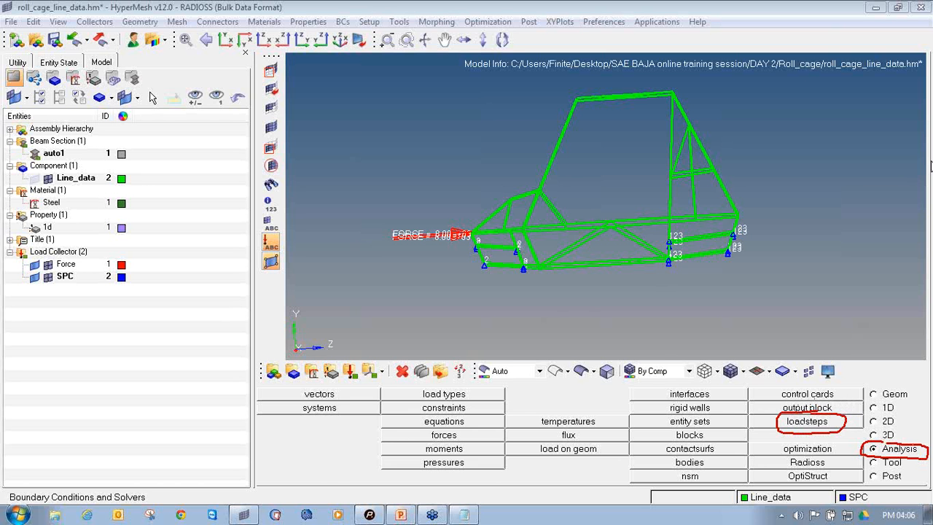
pyautogui.click(805, 423)
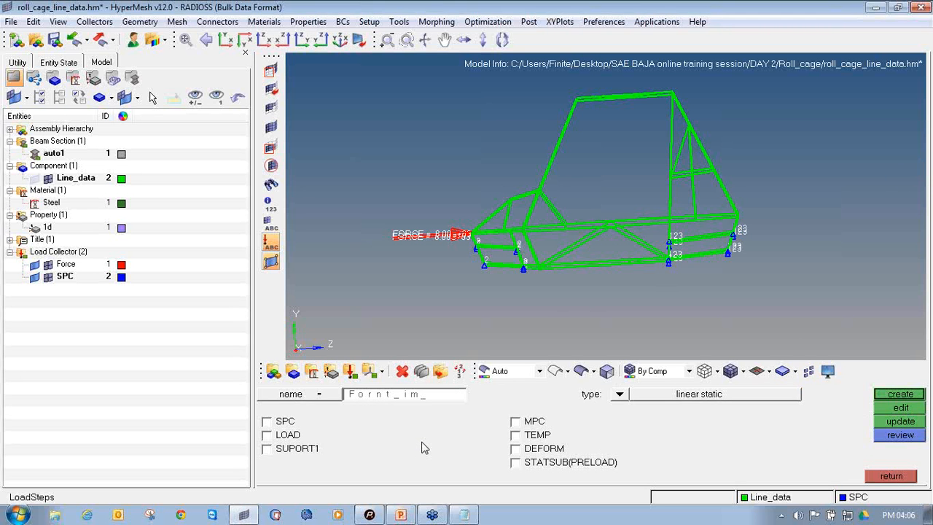
pyautogui.click(282, 422)
pyautogui.click(285, 435)
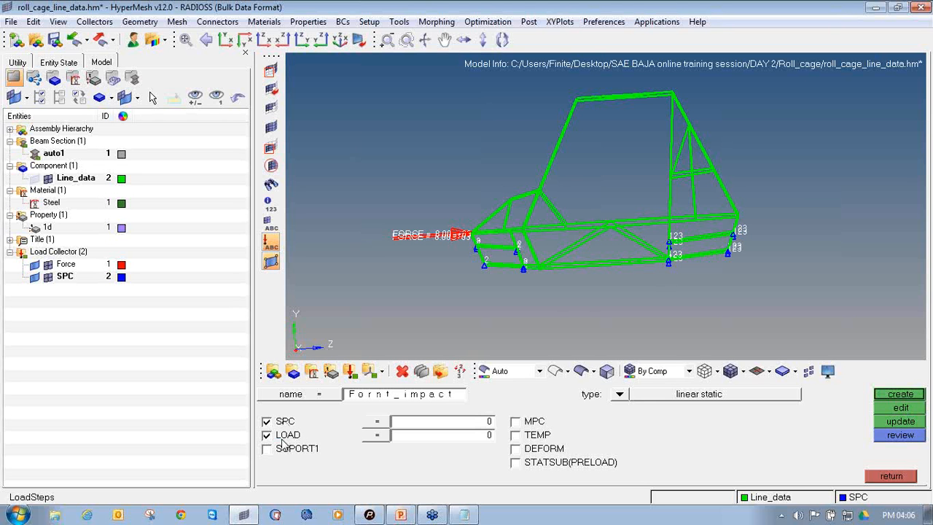
pyautogui.click(377, 424)
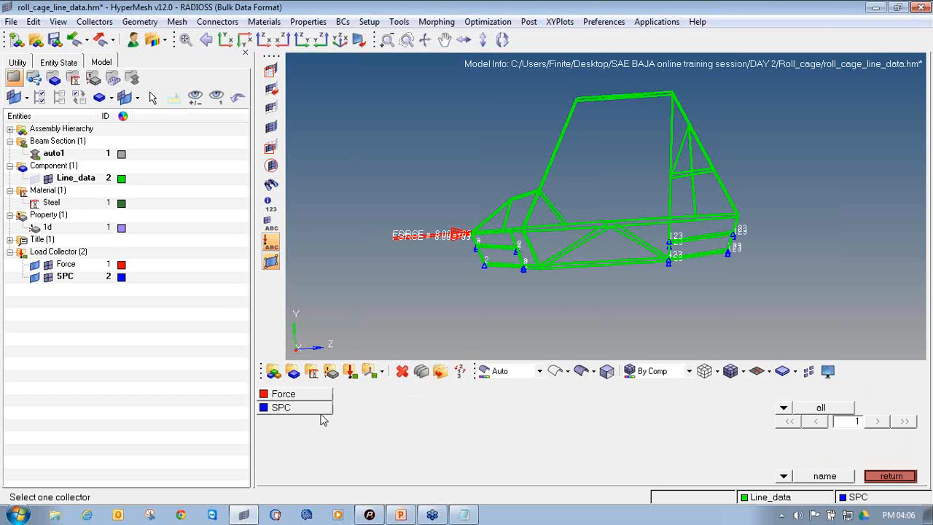
pyautogui.click(321, 412)
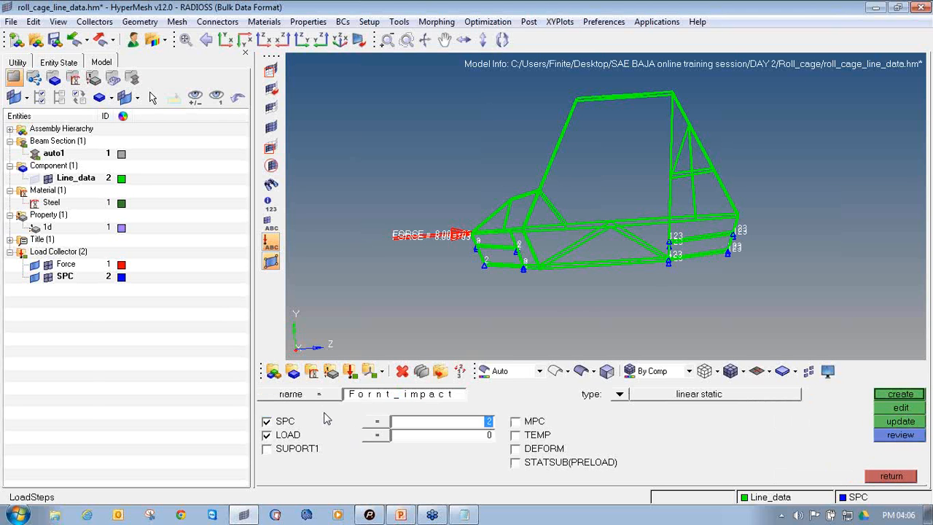
# Assign the Force collector as LOAD, set the analysis type to linear static, and create the load step
pyautogui.click(374, 437)
pyautogui.click(324, 395)
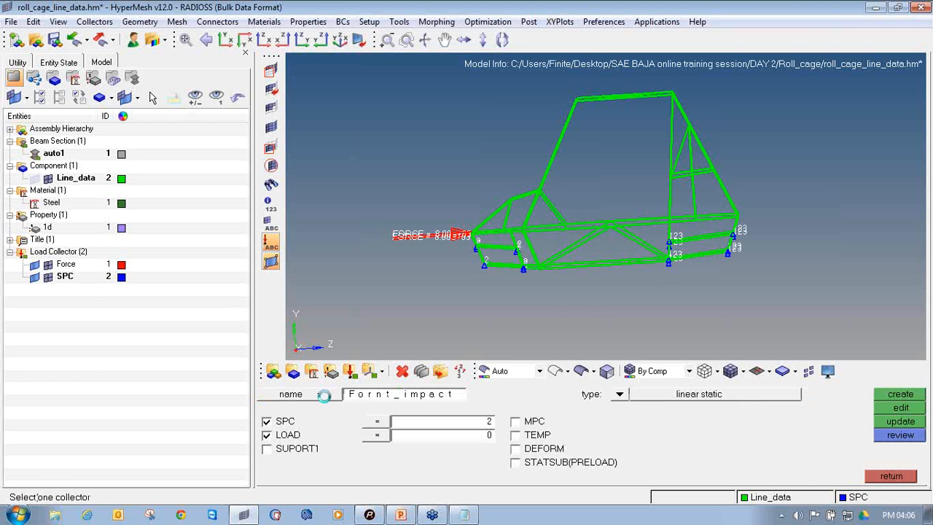
pyautogui.click(621, 393)
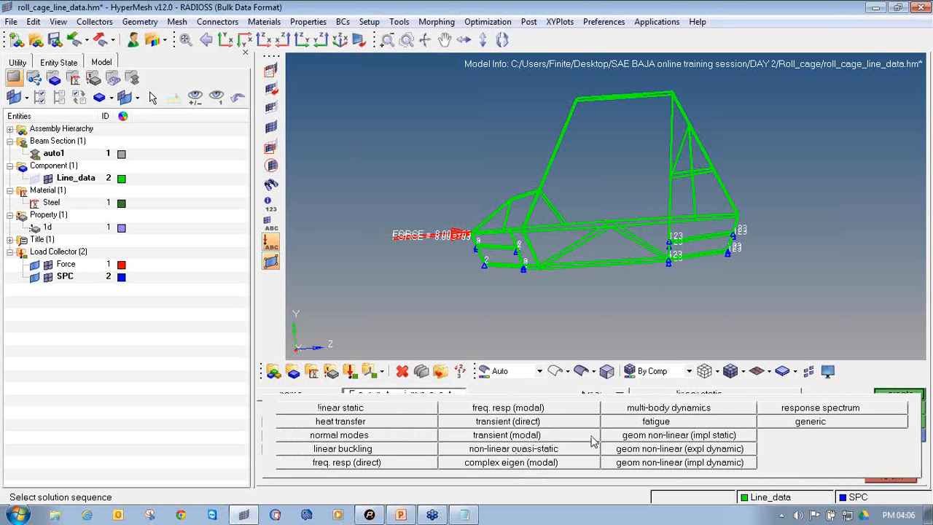
pyautogui.click(407, 412)
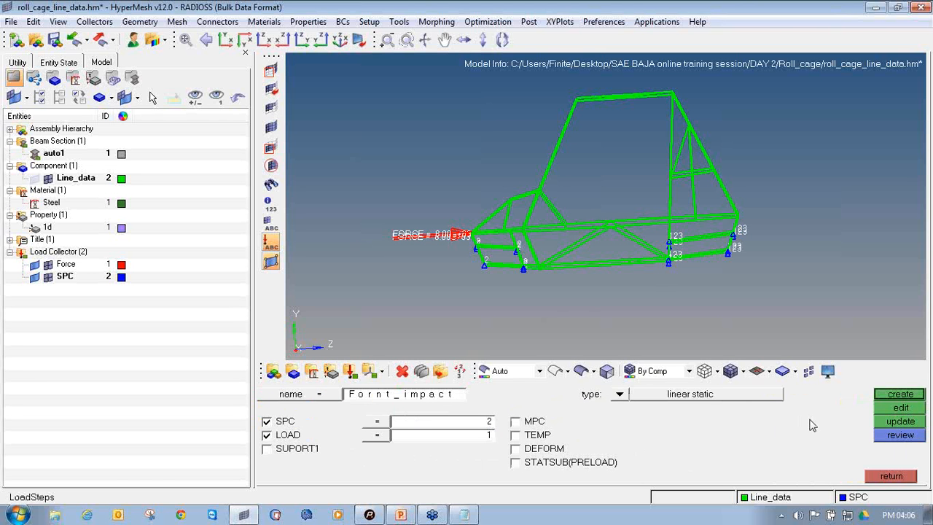
pyautogui.click(883, 398)
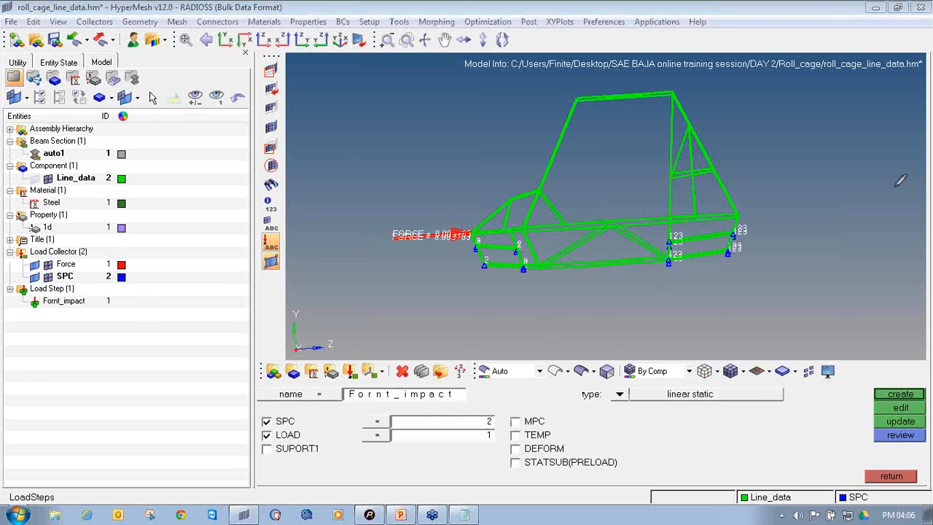
pyautogui.moveTo(44, 283)
pyautogui.mouseDown()
pyautogui.moveTo(16, 286)
pyautogui.moveTo(84, 308)
pyautogui.moveTo(102, 286)
pyautogui.moveTo(34, 286)
pyautogui.mouseUp()
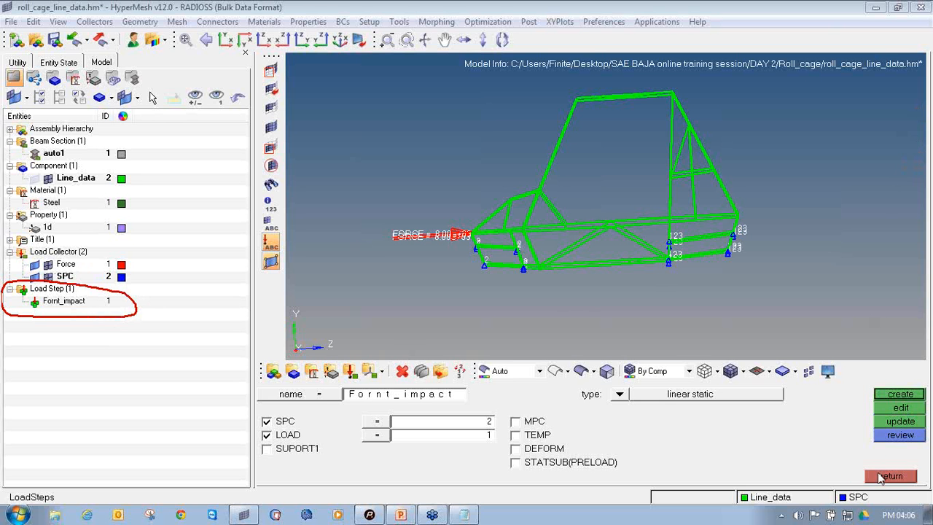
pyautogui.click(889, 476)
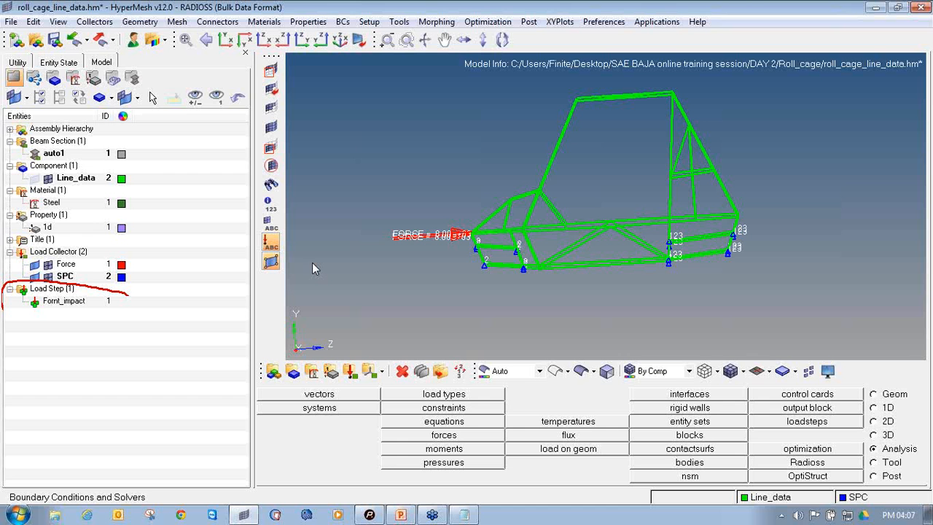
# Start saving the model under a new name and create and open a Front_impact folder inside Roll_cage
pyautogui.click(12, 24)
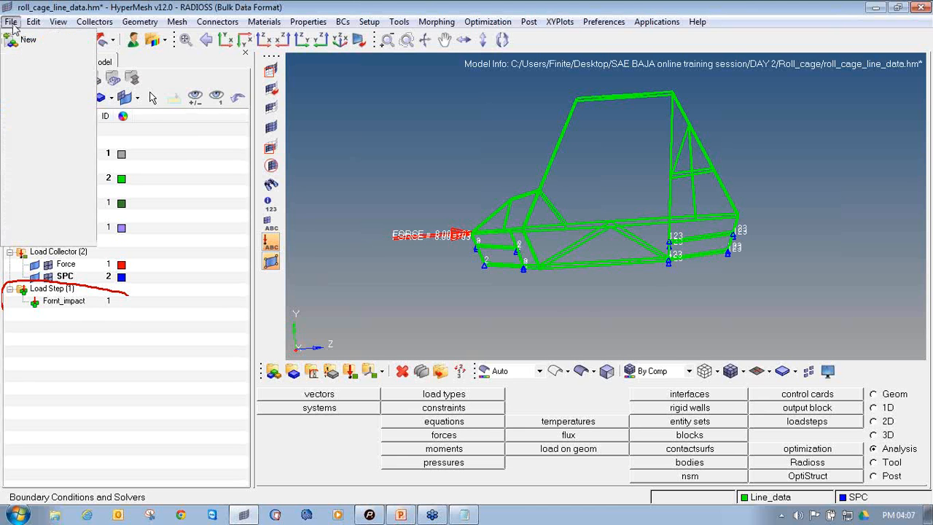
pyautogui.click(12, 24)
pyautogui.click(5, 22)
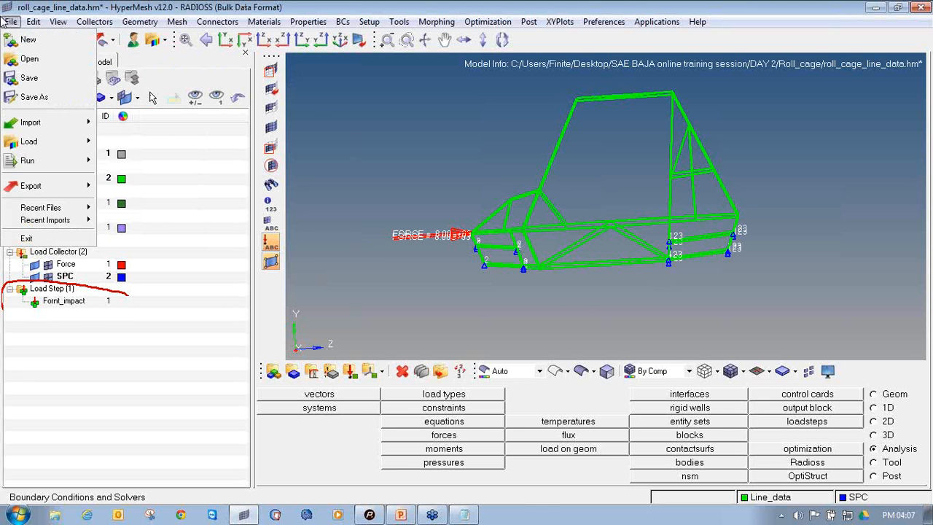
pyautogui.click(54, 97)
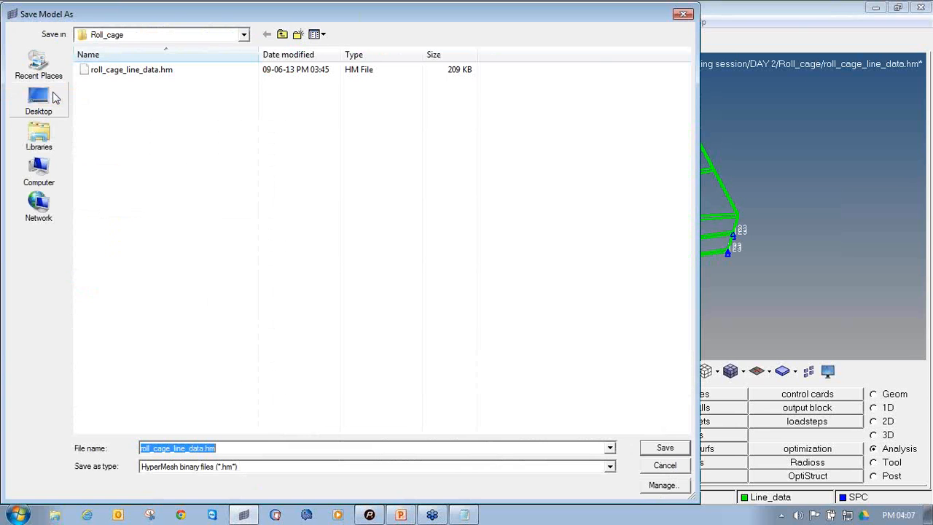
pyautogui.click(297, 35)
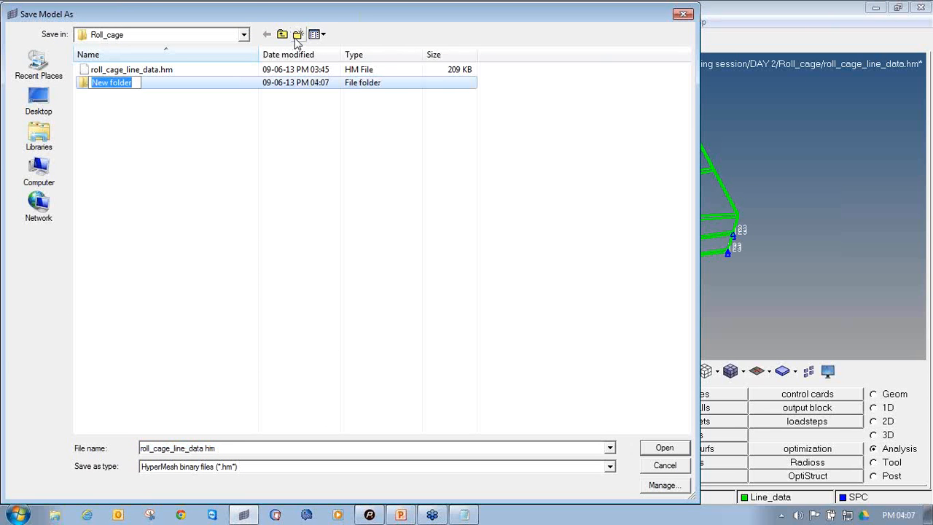
pyautogui.write('Front')
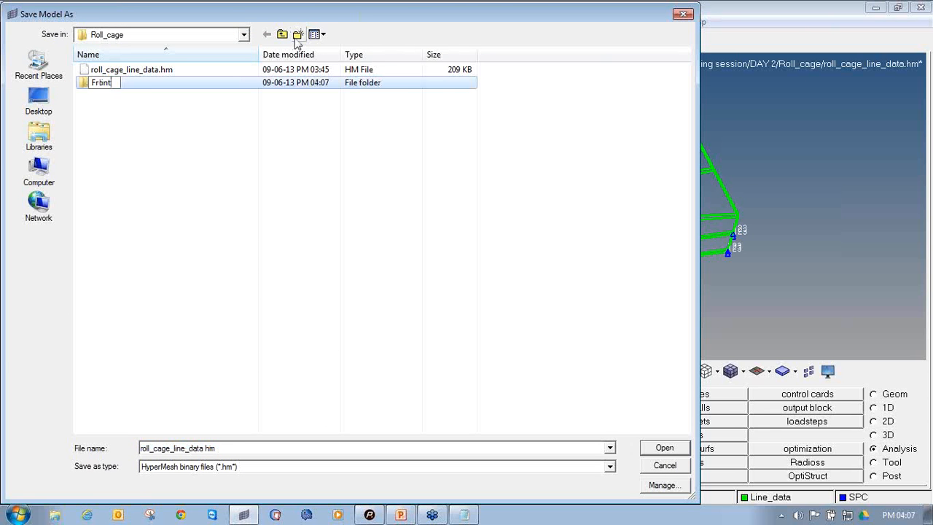
pyautogui.write('_impact')
pyautogui.press('Return')
pyautogui.press('Return')
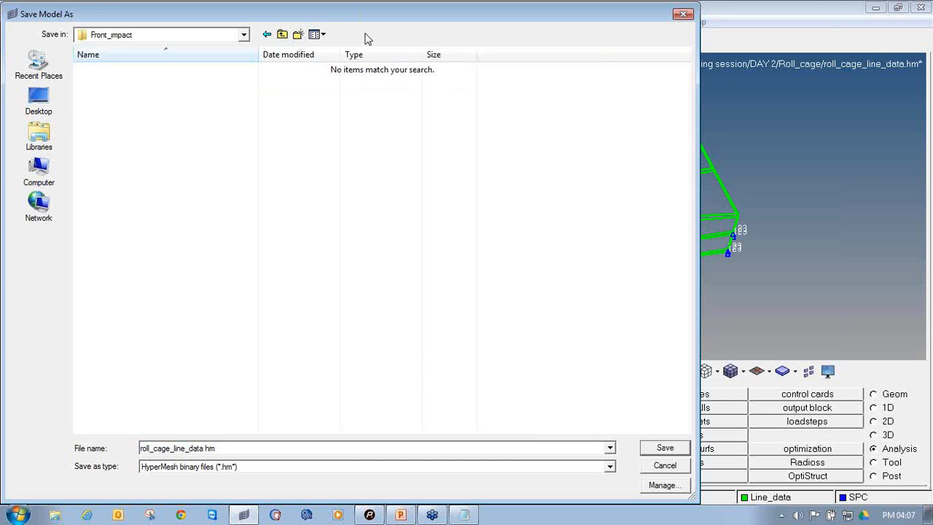
# Save the model as Roll_cage_Front_impact.hm in the Front_impact folder
pyautogui.click(177, 449)
pyautogui.click(204, 449)
pyautogui.moveTo(205, 448); pyautogui.dragTo(140, 448)
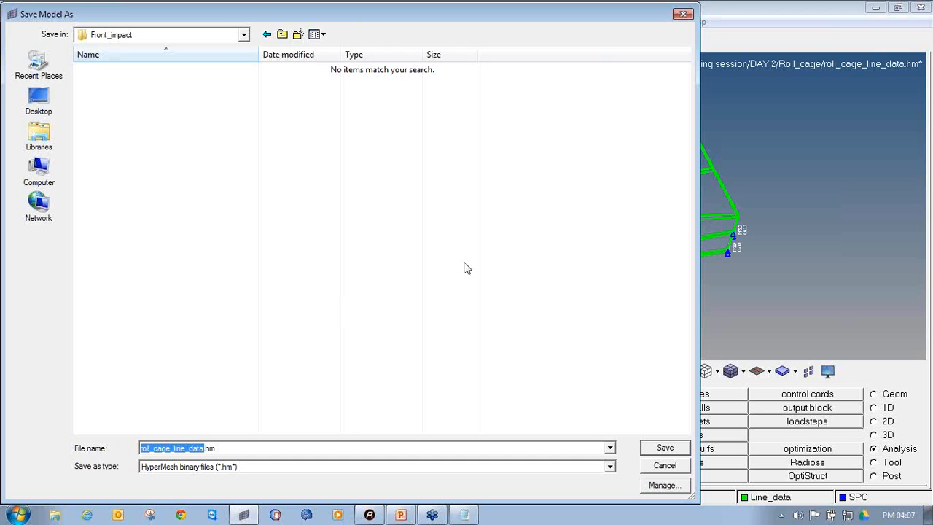
pyautogui.write('Roll_ca')
pyautogui.write('ge_Fr')
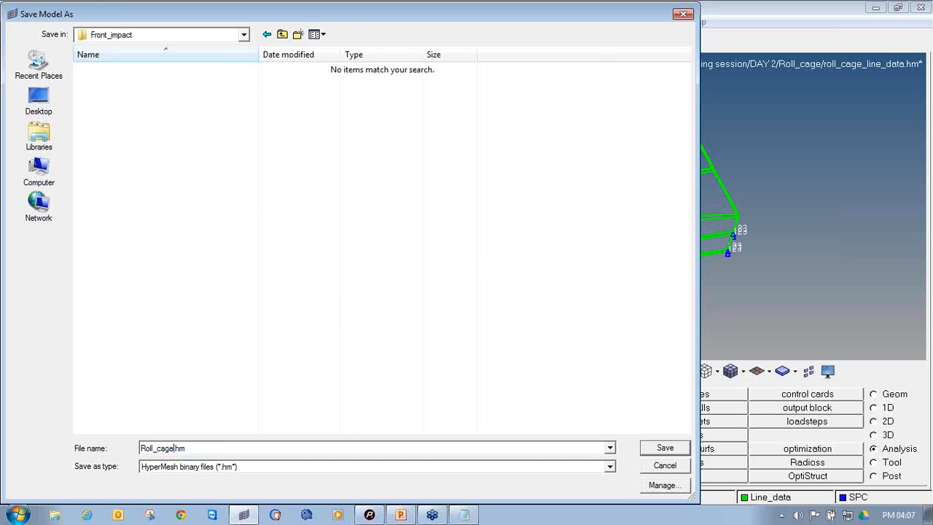
pyautogui.write('pnt_impact')
pyautogui.press('Return')
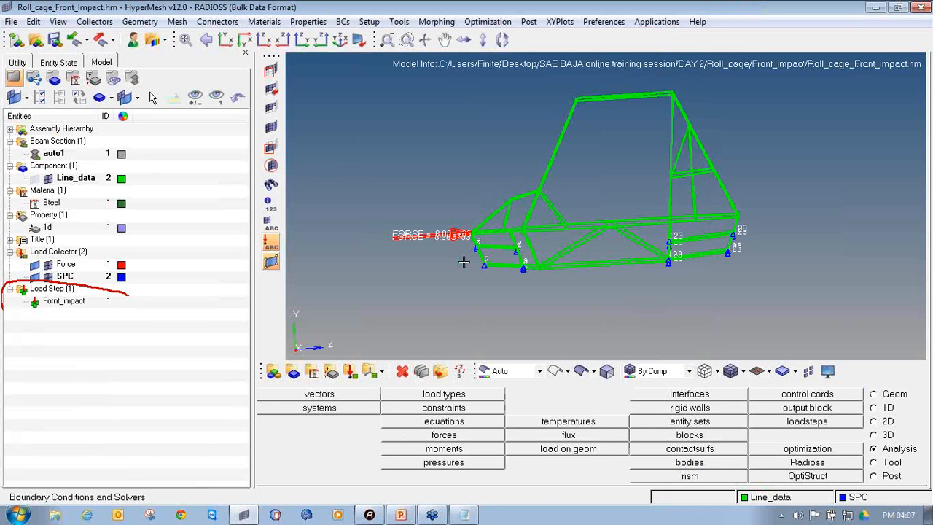
# Open the Radioss solver setup and set the export options to all and the run options to analysis
pyautogui.moveTo(446, 258)
pyautogui.keyDown('ctrl'); pyautogui.mouseDown()
pyautogui.moveTo(631, 235)
pyautogui.moveTo(529, 248)
pyautogui.moveTo(523, 264)
pyautogui.mouseUp(); pyautogui.keyUp('ctrl')
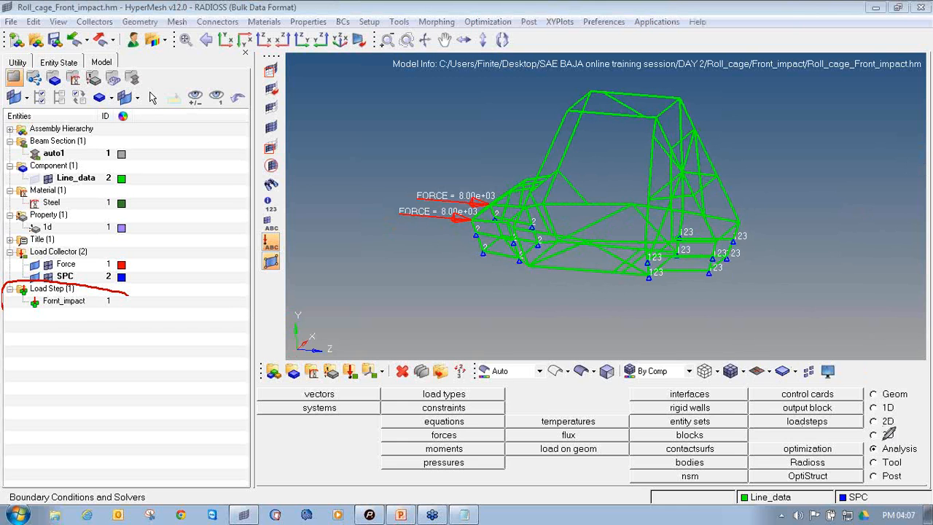
pyautogui.moveTo(884, 442)
pyautogui.mouseDown()
pyautogui.moveTo(866, 447)
pyautogui.moveTo(917, 455)
pyautogui.moveTo(883, 441)
pyautogui.mouseUp()
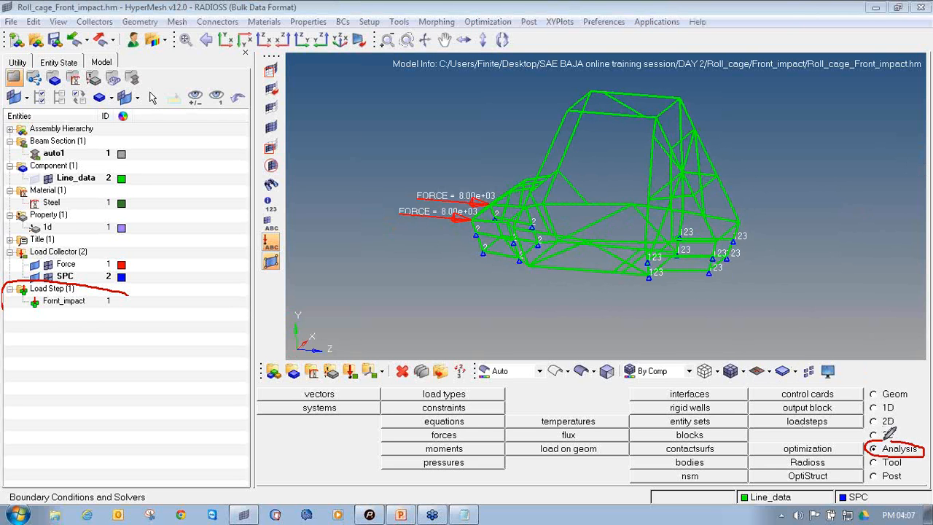
pyautogui.moveTo(811, 454)
pyautogui.mouseDown()
pyautogui.moveTo(787, 457)
pyautogui.moveTo(789, 470)
pyautogui.moveTo(846, 464)
pyautogui.moveTo(802, 457)
pyautogui.mouseUp()
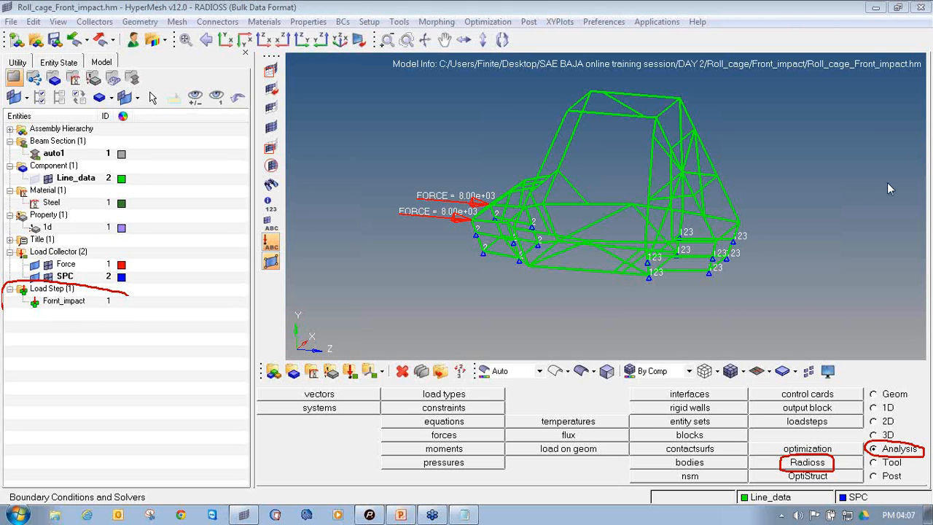
pyautogui.click(793, 464)
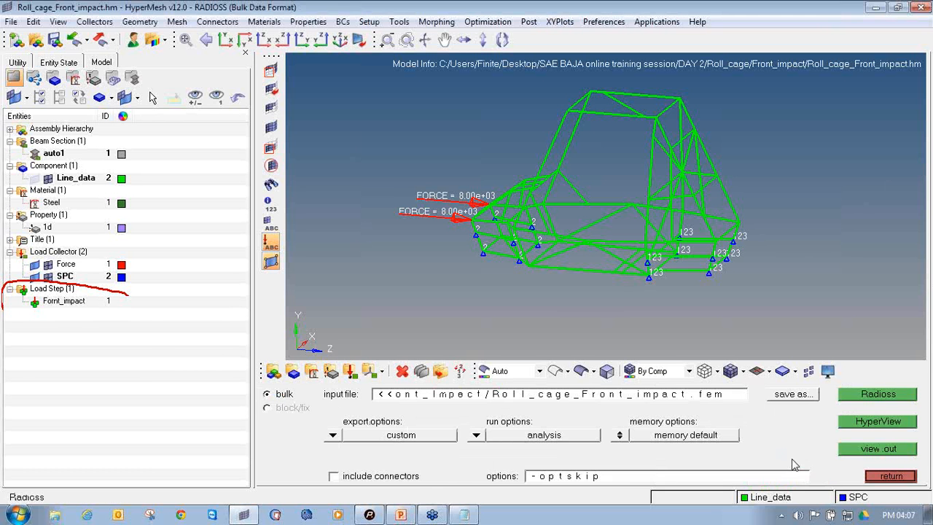
pyautogui.click(333, 436)
pyautogui.click(363, 436)
pyautogui.click(479, 437)
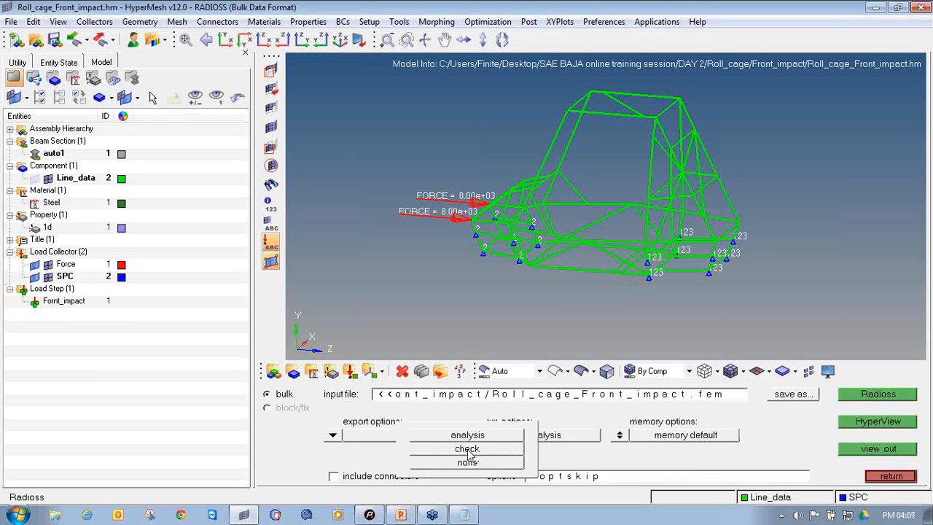
pyautogui.click(477, 437)
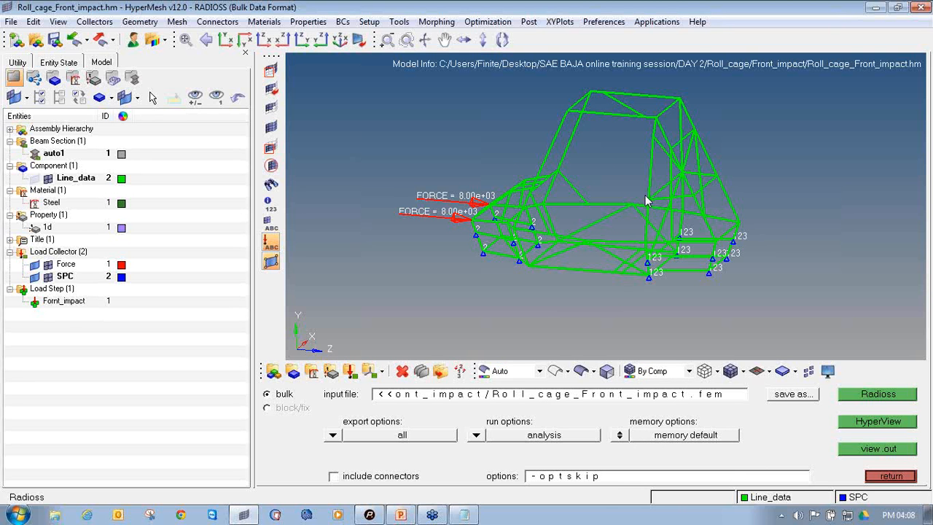
# Save the solver input file as Roll_cage_Front_impact.fem in the Front_impact folder and run the Radioss analysis
pyautogui.click(777, 401)
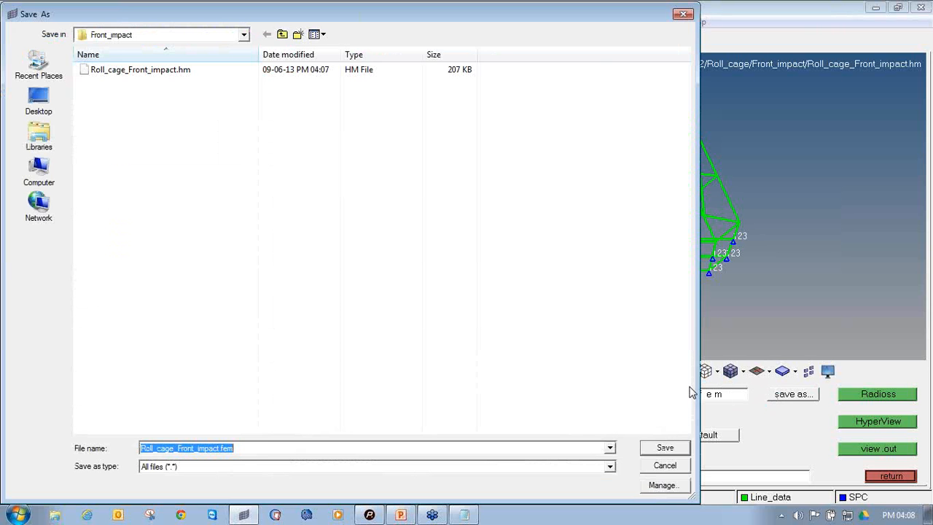
pyautogui.click(663, 448)
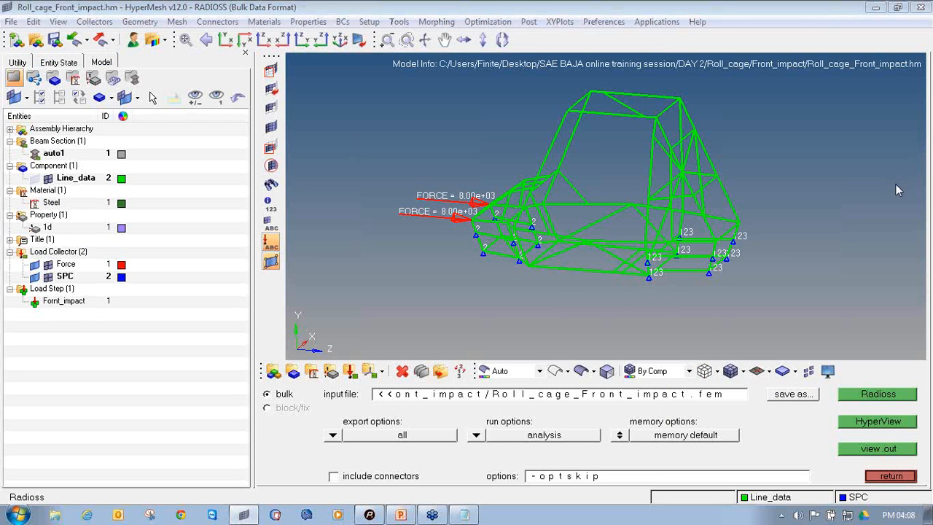
pyautogui.moveTo(854, 379)
pyautogui.mouseDown()
pyautogui.moveTo(834, 379)
pyautogui.moveTo(922, 381)
pyautogui.moveTo(853, 379)
pyautogui.mouseUp()
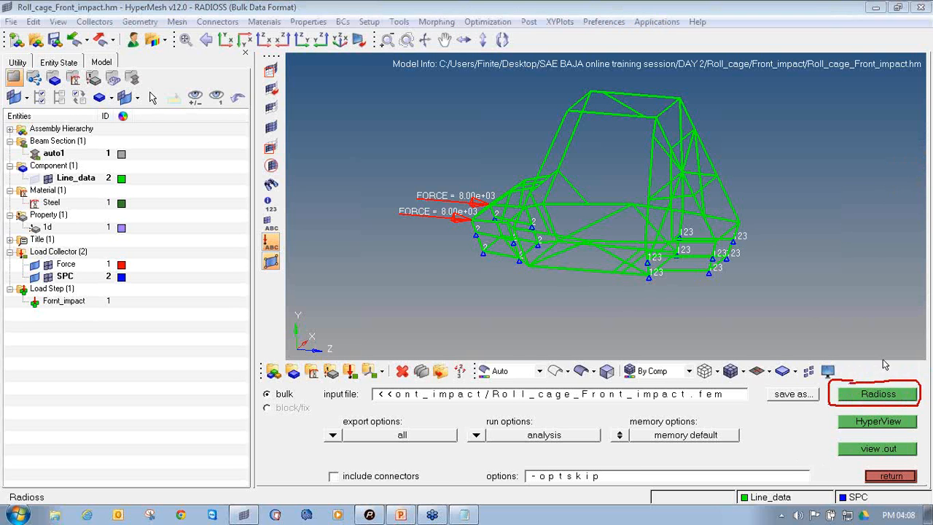
pyautogui.click(884, 393)
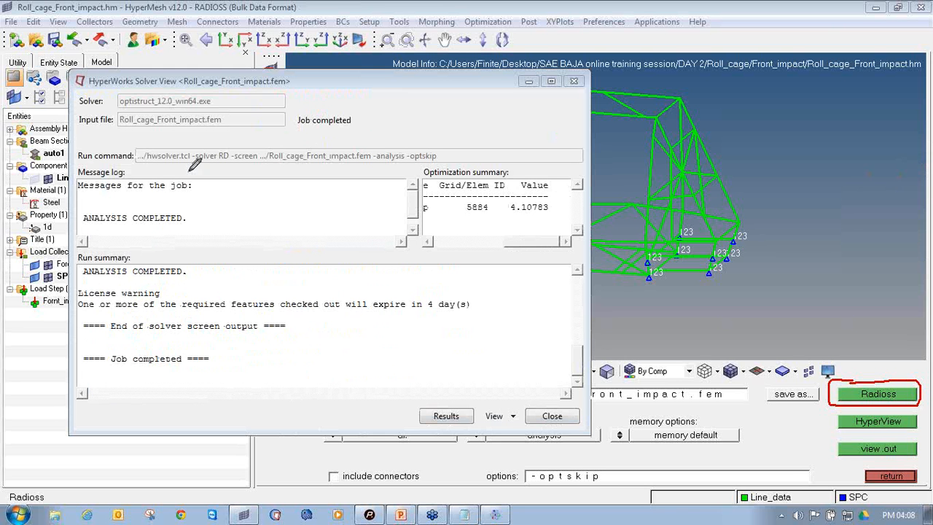
# Open the completed job's results in HyperView, dismiss the message log and maximize the results window
pyautogui.moveTo(82, 217)
pyautogui.mouseDown()
pyautogui.moveTo(168, 230)
pyautogui.moveTo(184, 210)
pyautogui.moveTo(88, 207)
pyautogui.mouseUp()
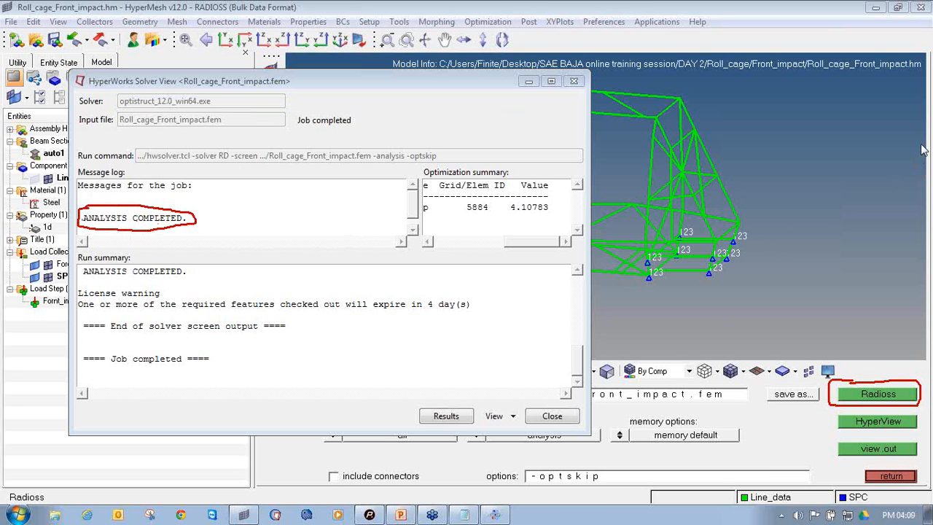
pyautogui.moveTo(464, 385)
pyautogui.mouseDown()
pyautogui.moveTo(415, 421)
pyautogui.moveTo(469, 420)
pyautogui.moveTo(455, 381)
pyautogui.mouseUp()
pyautogui.click(448, 417)
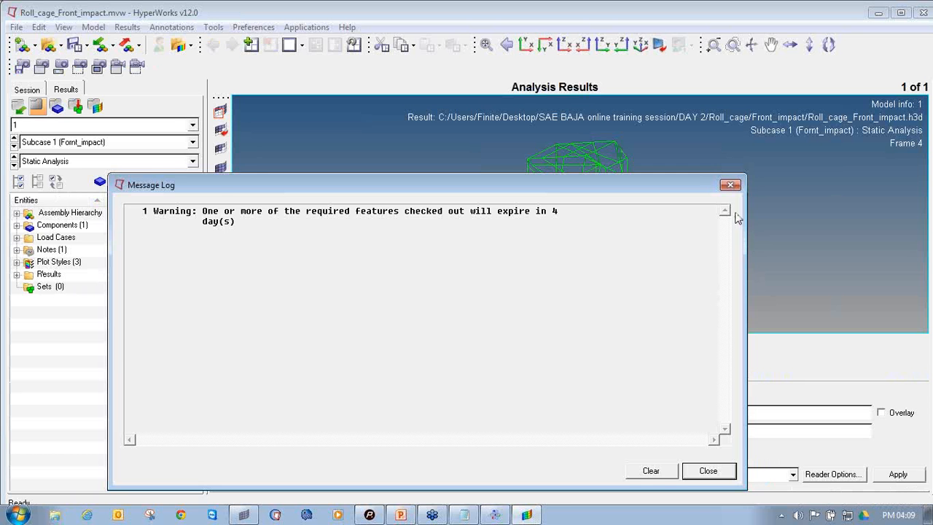
pyautogui.click(730, 184)
pyautogui.keyDown('ctrl'); pyautogui.moveTo(631, 167); pyautogui.dragTo(693, 169); pyautogui.keyUp('ctrl')
pyautogui.doubleClick(690, 12)
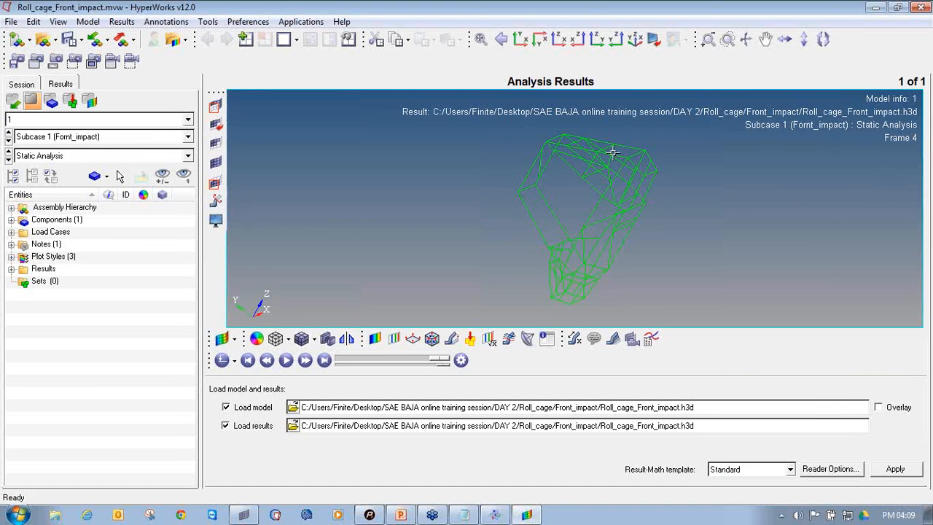
# Plot the displacement magnitude contour on the whole roll cage, resolved in the analysis system
pyautogui.keyDown('ctrl'); pyautogui.moveTo(613, 153); pyautogui.dragTo(524, 240); pyautogui.keyUp('ctrl')
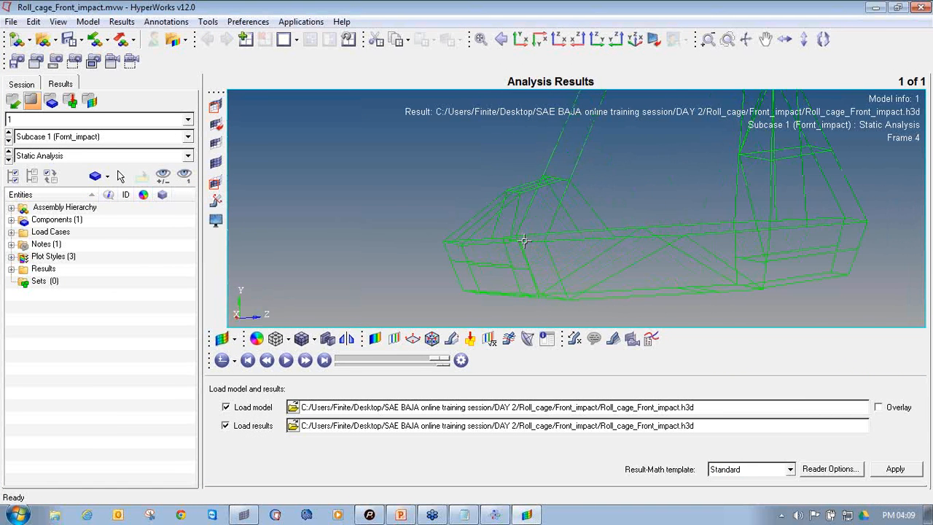
pyautogui.keyDown('ctrl'); pyautogui.moveTo(524, 240); pyautogui.dragTo(419, 245, button='right'); pyautogui.keyUp('ctrl')
pyautogui.keyDown('ctrl'); pyautogui.scroll(-5, 419, 245); pyautogui.keyUp('ctrl')
pyautogui.keyDown('ctrl'); pyautogui.moveTo(506, 225); pyautogui.dragTo(508, 238, button='right'); pyautogui.keyUp('ctrl')
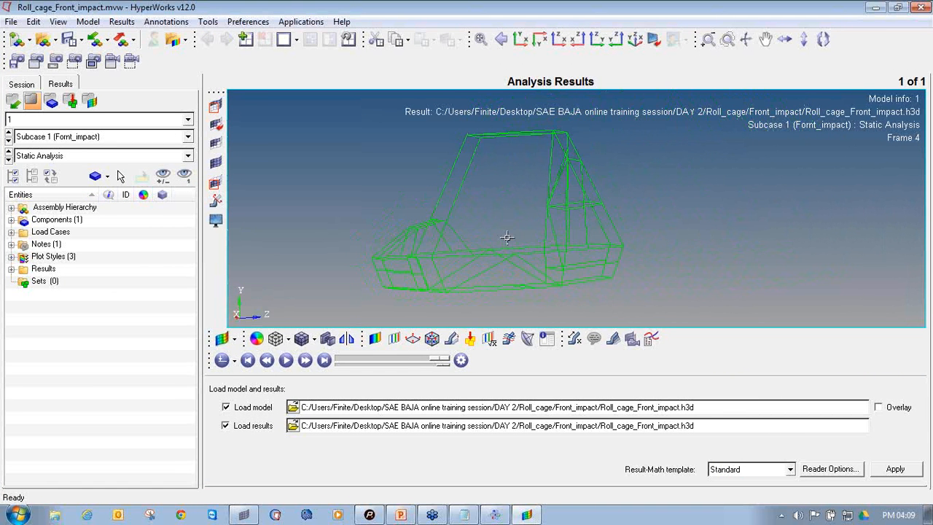
pyautogui.moveTo(540, 239)
pyautogui.keyDown('ctrl'); pyautogui.mouseDown()
pyautogui.moveTo(459, 239)
pyautogui.moveTo(607, 249)
pyautogui.mouseUp(); pyautogui.keyUp('ctrl')
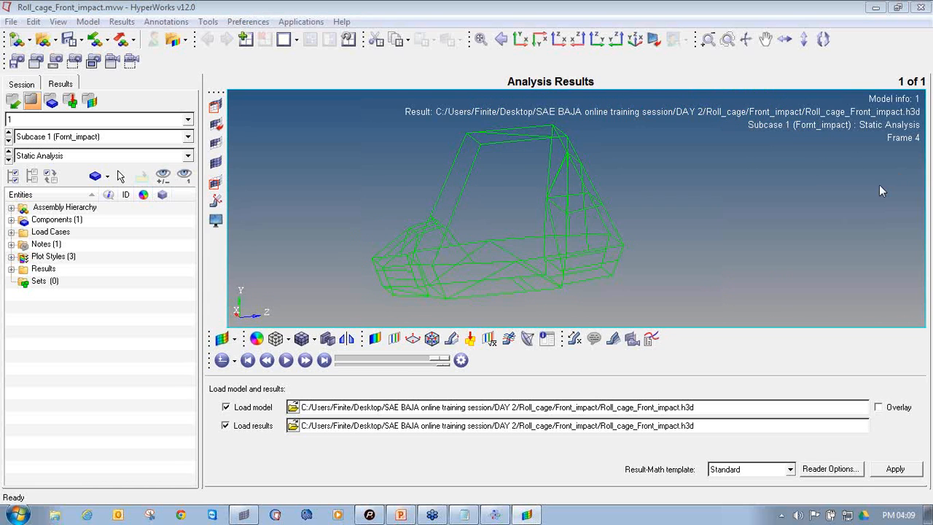
pyautogui.moveTo(360, 329)
pyautogui.mouseDown()
pyautogui.moveTo(373, 349)
pyautogui.moveTo(387, 350)
pyautogui.mouseUp()
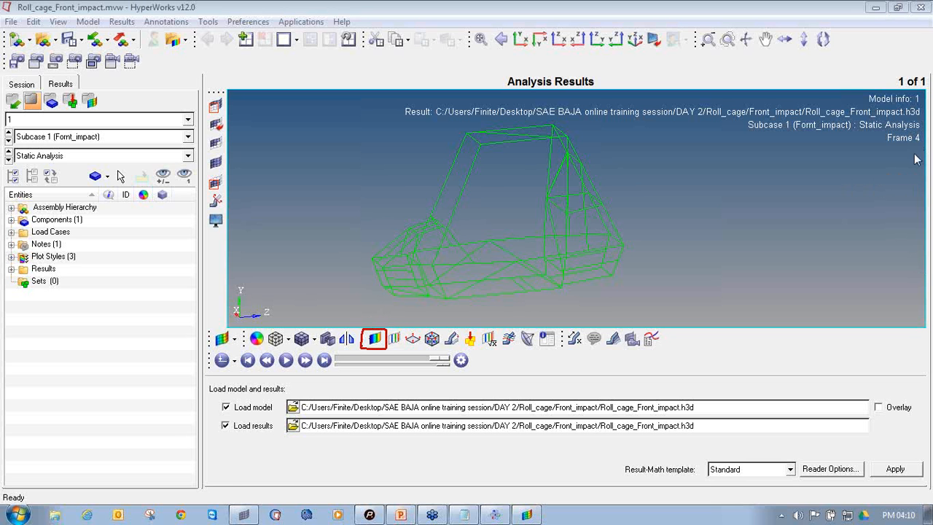
pyautogui.click(375, 341)
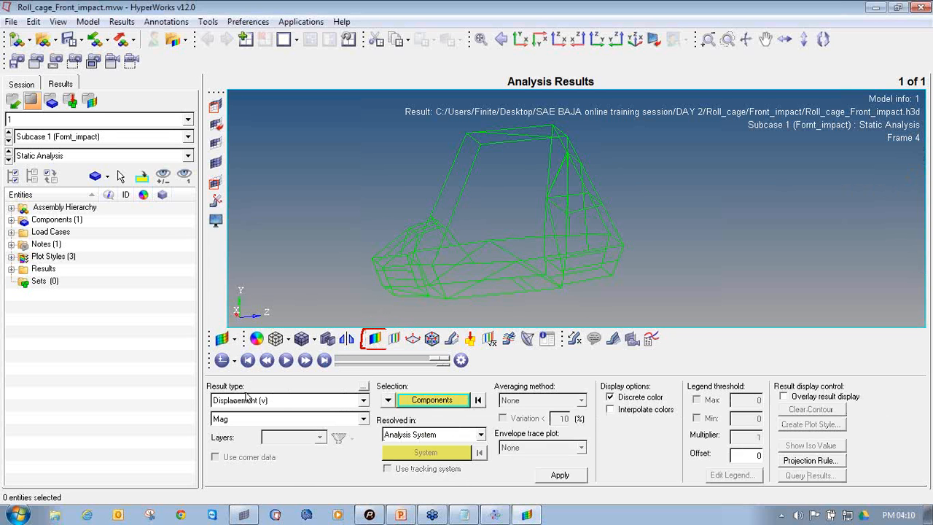
pyautogui.click(560, 475)
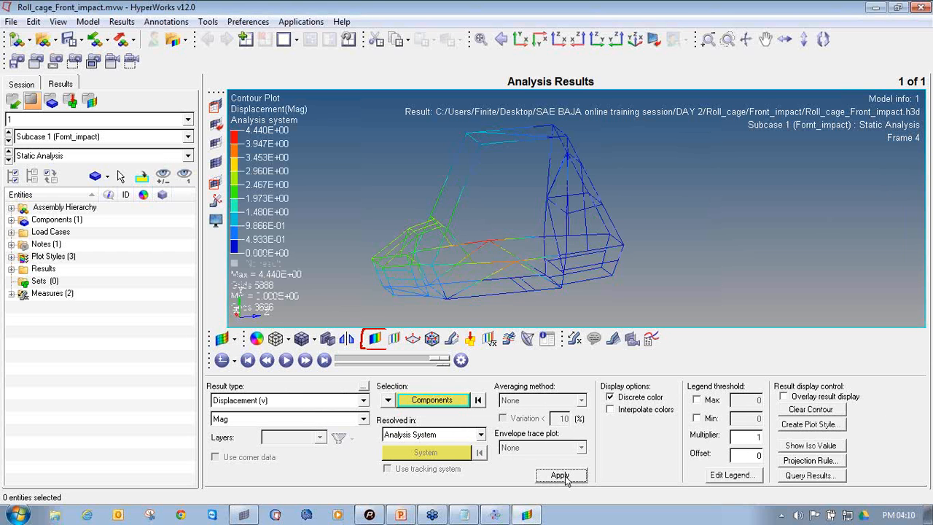
# Display the Static MinMax Result measure on the displacement contour with only the maximum label shown
pyautogui.moveTo(538, 208)
pyautogui.keyDown('ctrl'); pyautogui.mouseDown()
pyautogui.moveTo(505, 199)
pyautogui.moveTo(583, 225)
pyautogui.mouseUp(); pyautogui.keyUp('ctrl')
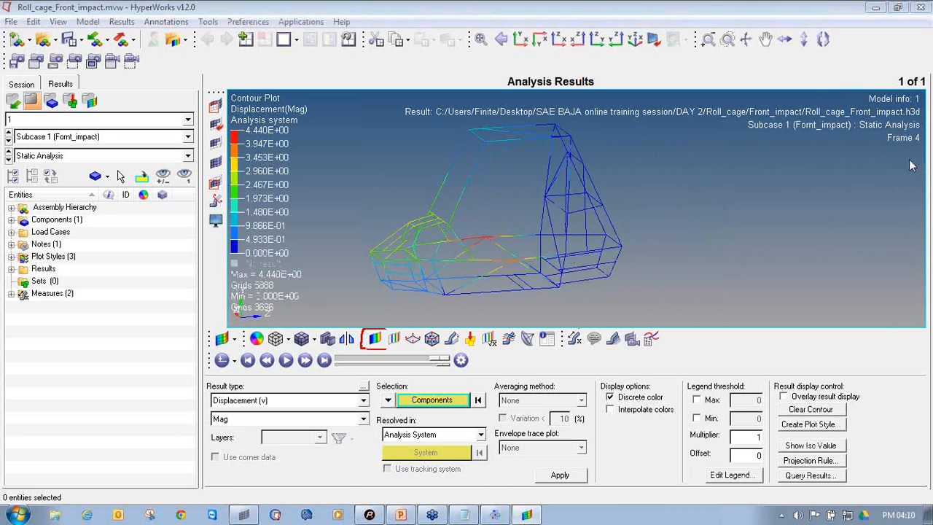
pyautogui.moveTo(581, 327)
pyautogui.mouseDown()
pyautogui.moveTo(562, 334)
pyautogui.moveTo(561, 351)
pyautogui.moveTo(588, 330)
pyautogui.mouseUp()
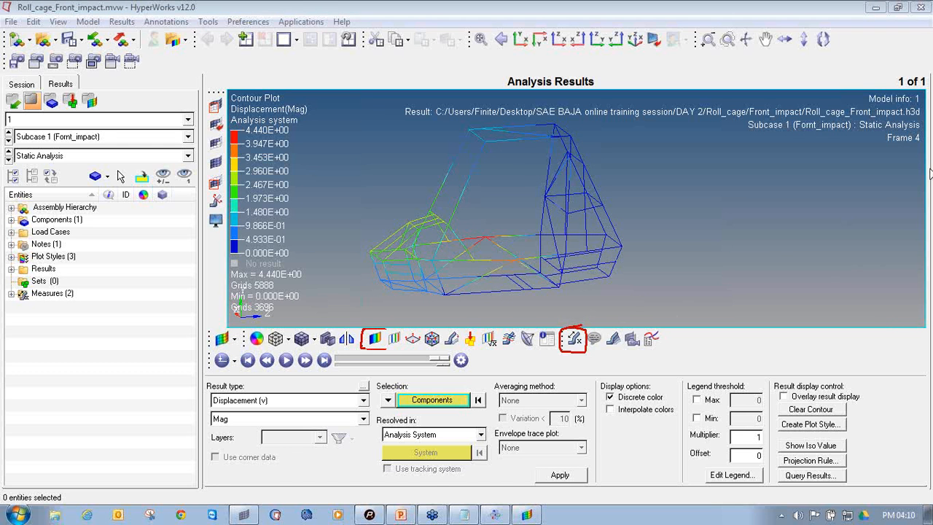
pyautogui.click(574, 339)
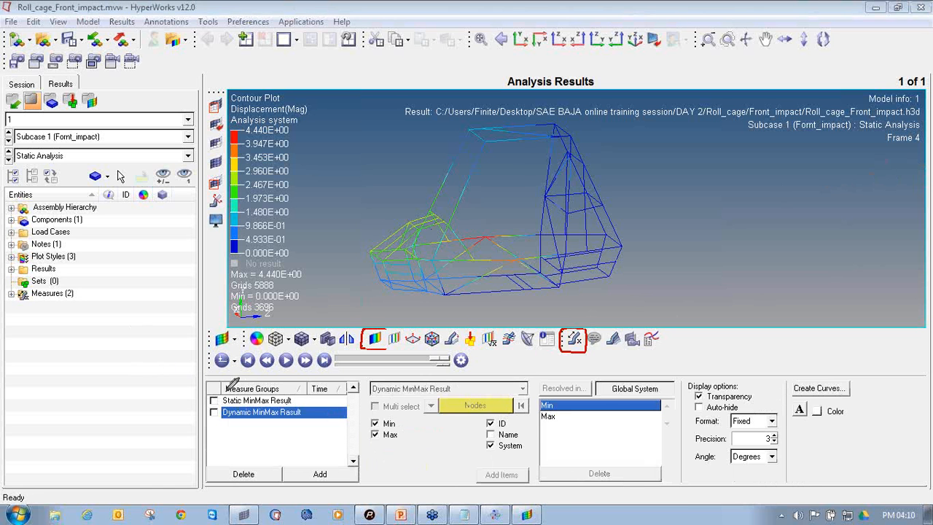
pyautogui.moveTo(212, 392)
pyautogui.mouseDown()
pyautogui.moveTo(219, 402)
pyautogui.moveTo(269, 406)
pyautogui.moveTo(303, 393)
pyautogui.moveTo(212, 400)
pyautogui.mouseUp()
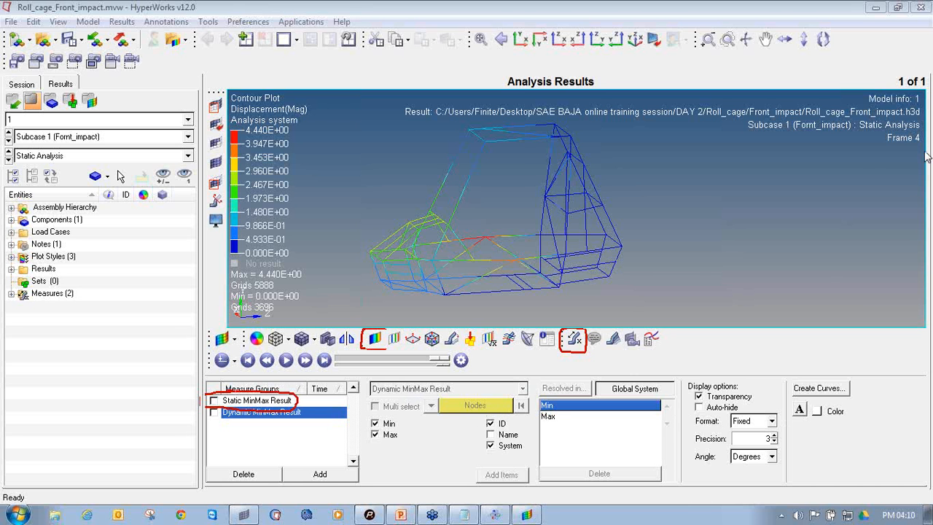
pyautogui.press('Escape')
pyautogui.click(213, 400)
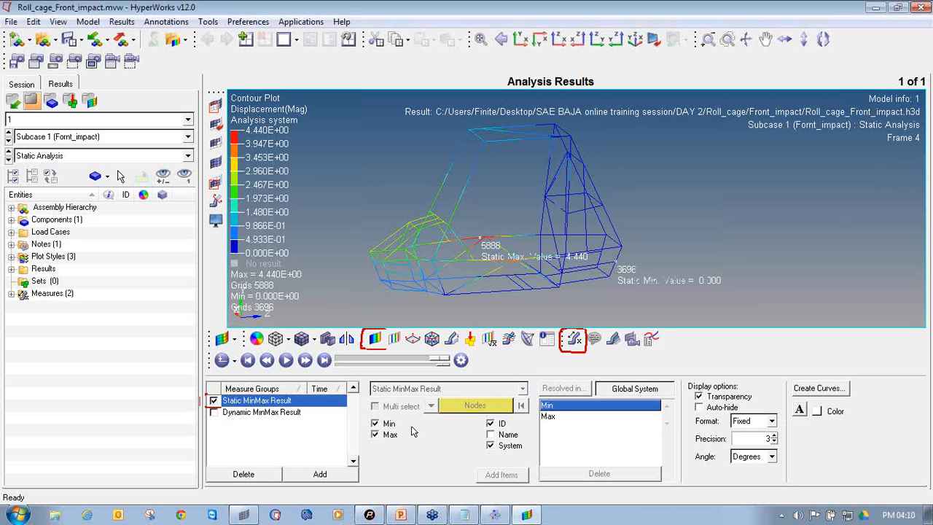
pyautogui.click(385, 427)
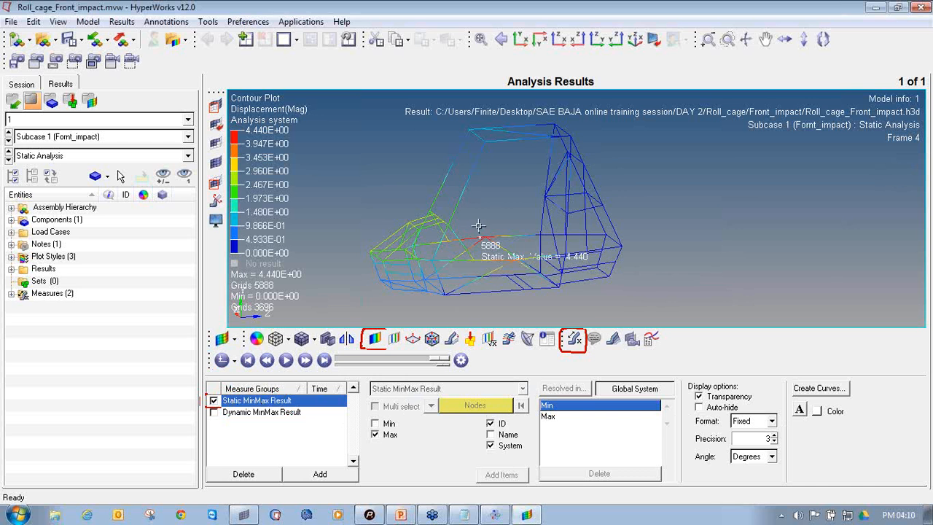
pyautogui.moveTo(481, 218)
pyautogui.keyDown('ctrl'); pyautogui.mouseDown()
pyautogui.moveTo(495, 246)
pyautogui.moveTo(467, 233)
pyautogui.moveTo(484, 232)
pyautogui.mouseUp(); pyautogui.keyUp('ctrl')
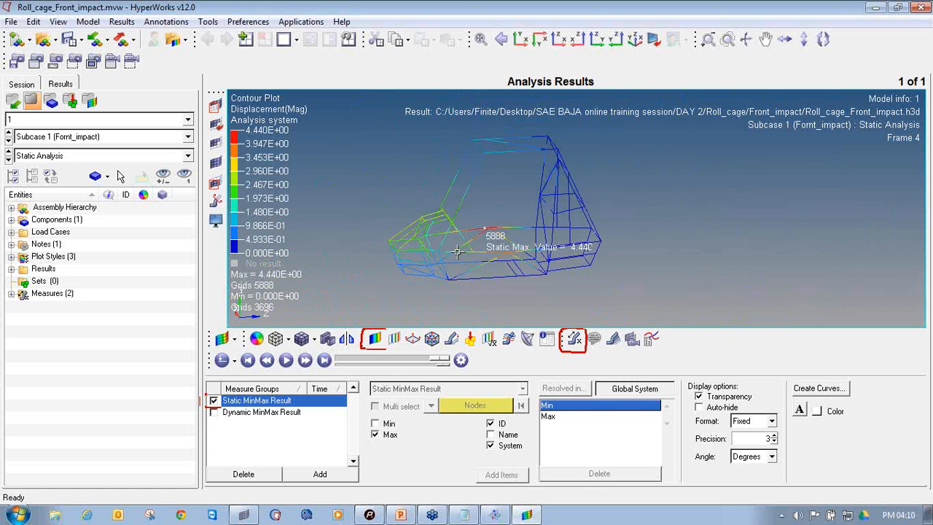
# Plot the Element Stresses (1D) contour for CBAR/CBEAM Axial Stress using the Simple averaging method
pyautogui.click(372, 340)
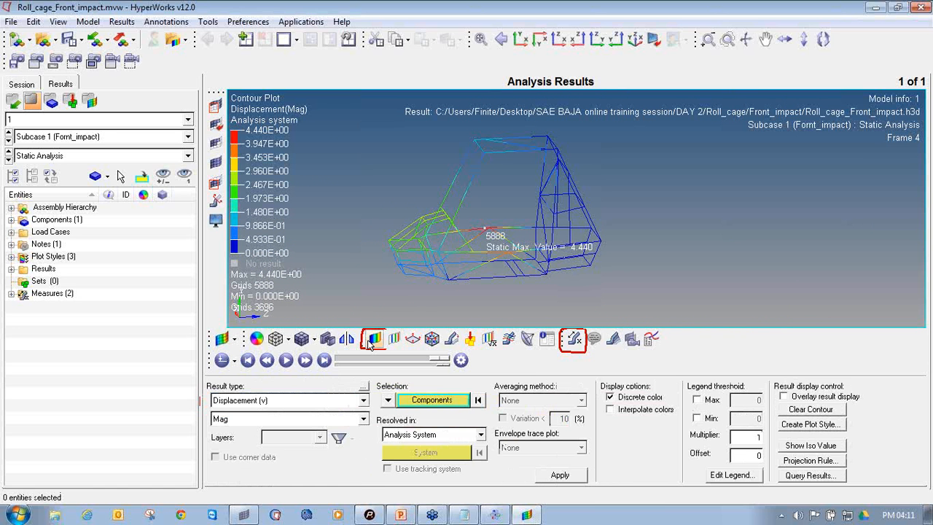
pyautogui.click(305, 403)
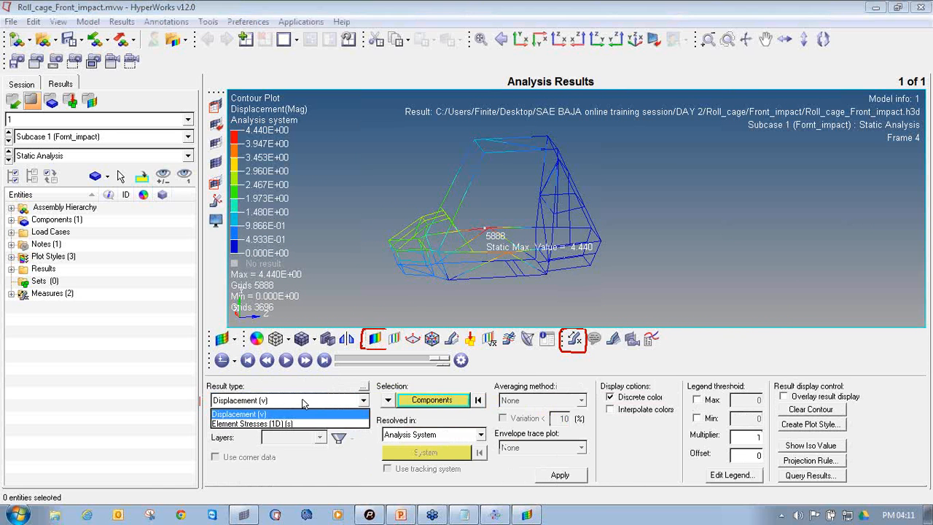
pyautogui.click(284, 424)
pyautogui.click(284, 419)
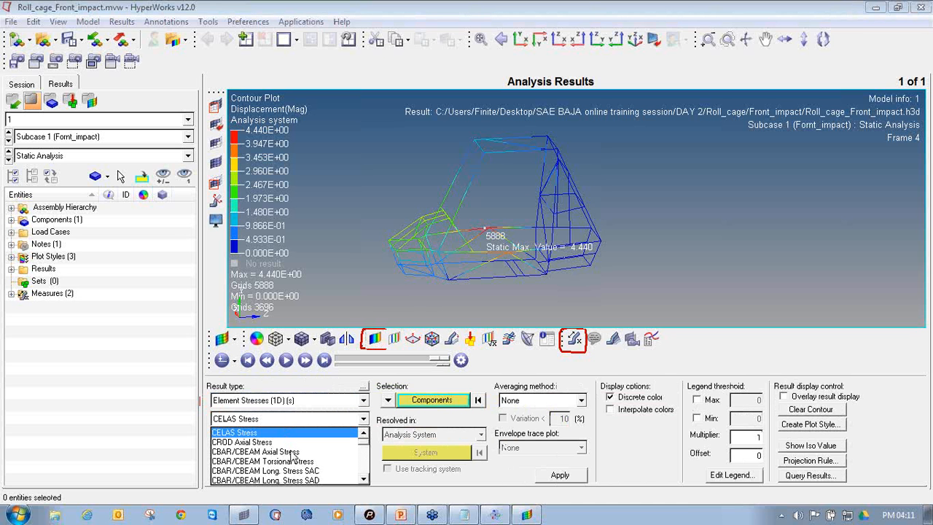
pyautogui.click(313, 452)
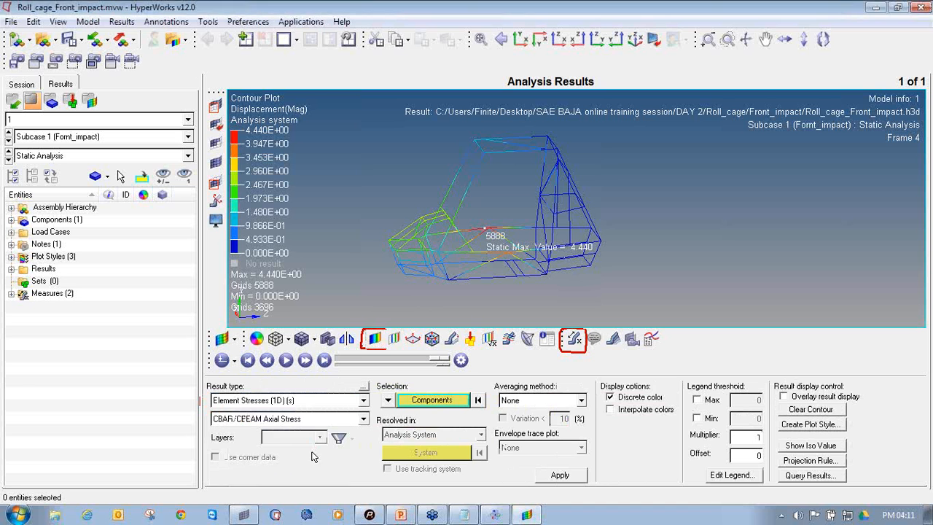
pyautogui.click(551, 406)
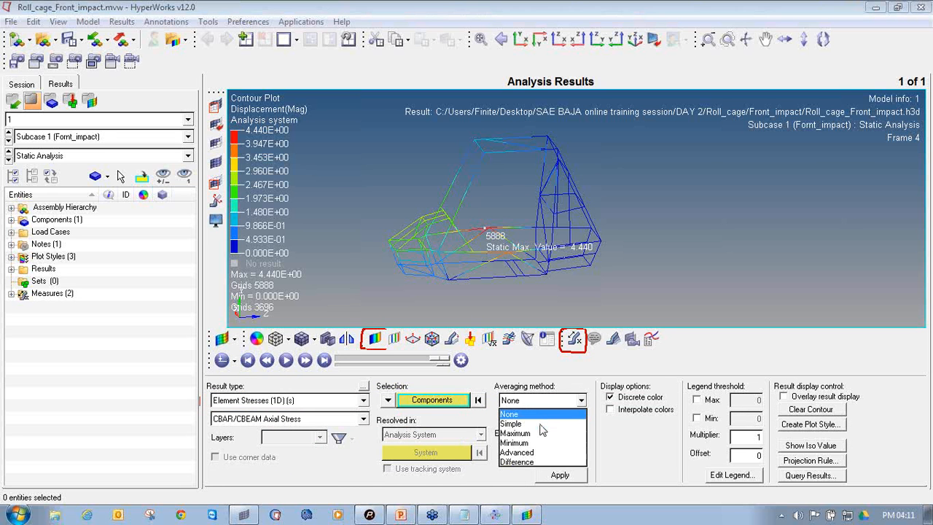
pyautogui.click(541, 424)
pyautogui.click(559, 475)
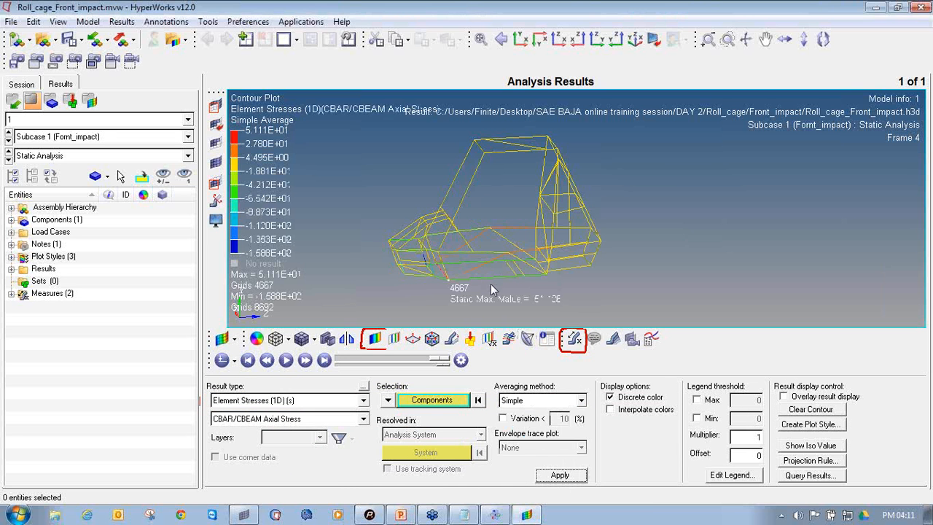
# Examine the axial stress contour of the roll cage, especially the highest and lowest stressed members near the front
pyautogui.keyDown('ctrl'); pyautogui.moveTo(490, 284); pyautogui.dragTo(517, 229); pyautogui.keyUp('ctrl')
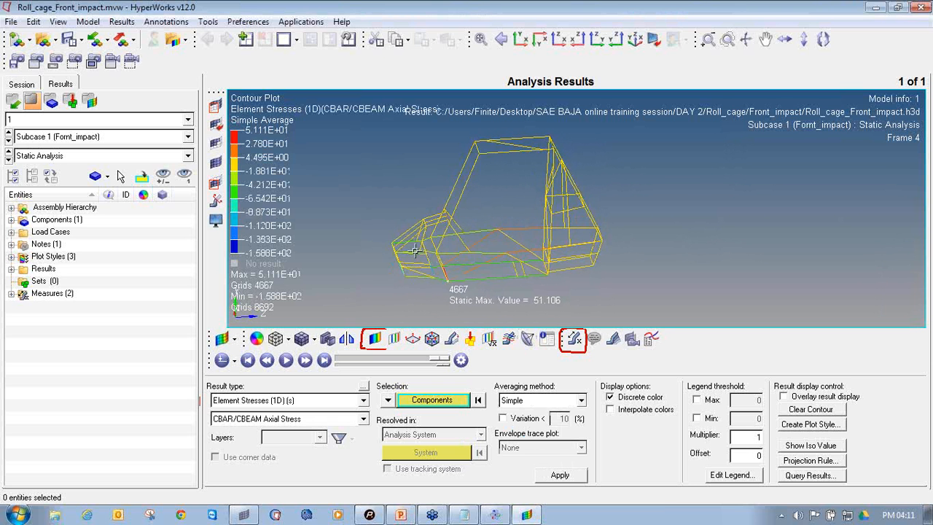
pyautogui.keyDown('ctrl'); pyautogui.moveTo(642, 213); pyautogui.dragTo(659, 200); pyautogui.keyUp('ctrl')
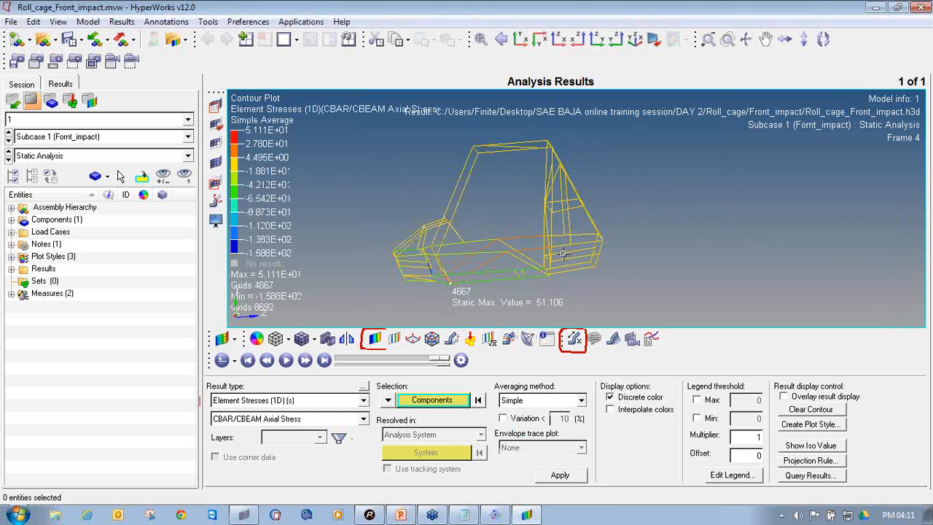
pyautogui.keyDown('ctrl'); pyautogui.moveTo(564, 253); pyautogui.dragTo(598, 255, button='right'); pyautogui.keyUp('ctrl')
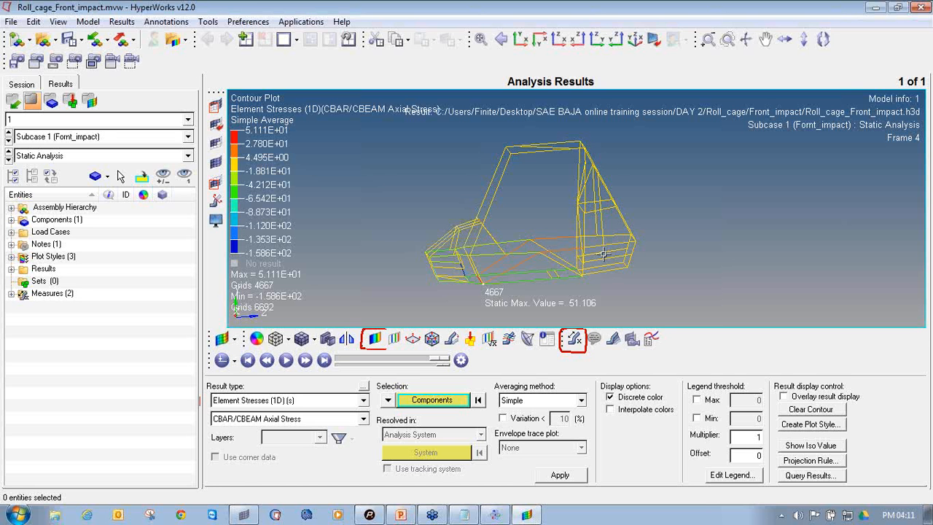
pyautogui.keyDown('ctrl'); pyautogui.moveTo(449, 228); pyautogui.dragTo(500, 228); pyautogui.keyUp('ctrl')
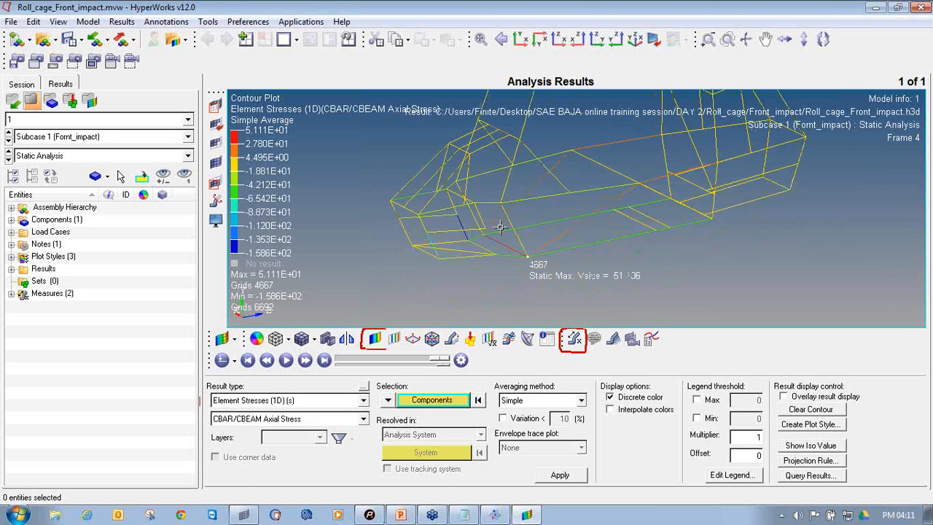
pyautogui.keyDown('ctrl'); pyautogui.scroll(2, 496, 248); pyautogui.keyUp('ctrl')
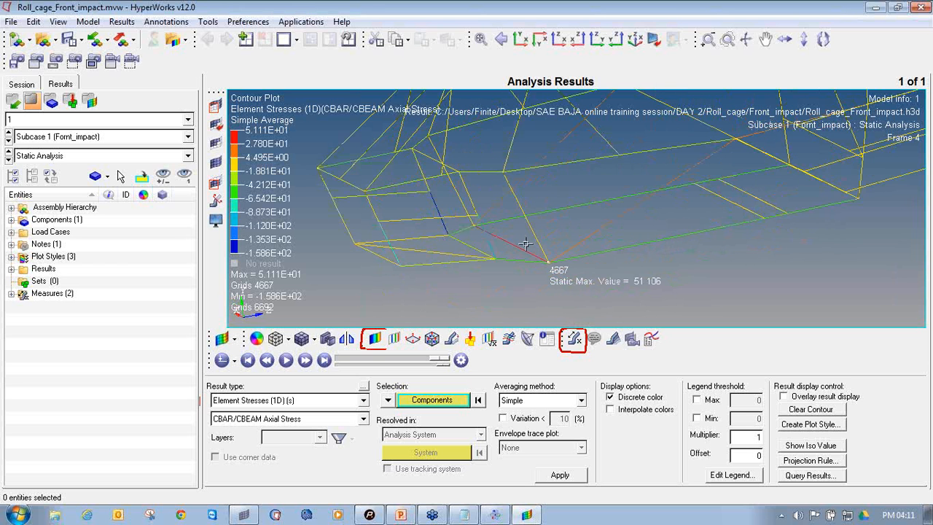
pyautogui.keyDown('ctrl'); pyautogui.scroll(2, 521, 249); pyautogui.keyUp('ctrl')
pyautogui.keyDown('ctrl'); pyautogui.scroll(-6, 521, 248); pyautogui.keyUp('ctrl')
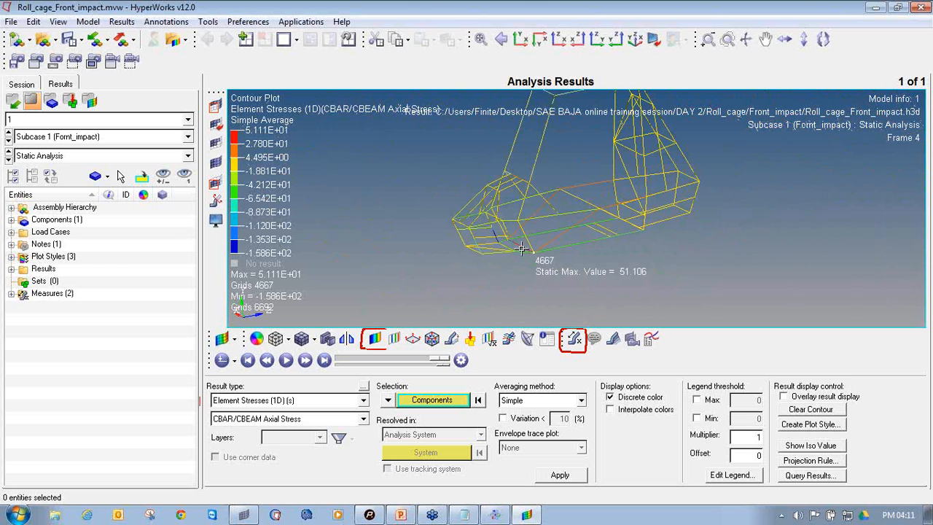
pyautogui.keyDown('ctrl'); pyautogui.moveTo(521, 248); pyautogui.dragTo(423, 252); pyautogui.keyUp('ctrl')
pyautogui.keyDown('ctrl'); pyautogui.scroll(4, 493, 226); pyautogui.keyUp('ctrl')
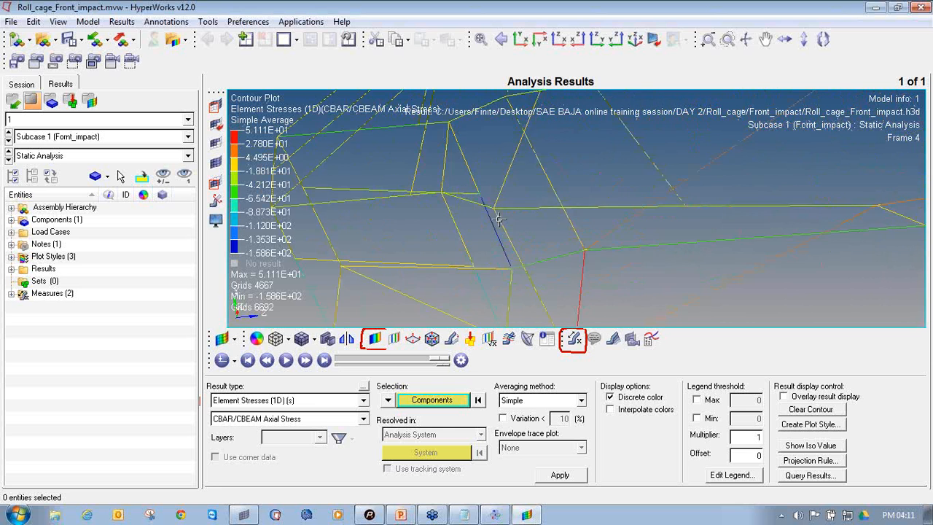
pyautogui.keyDown('ctrl'); pyautogui.scroll(-6, 494, 223); pyautogui.keyUp('ctrl')
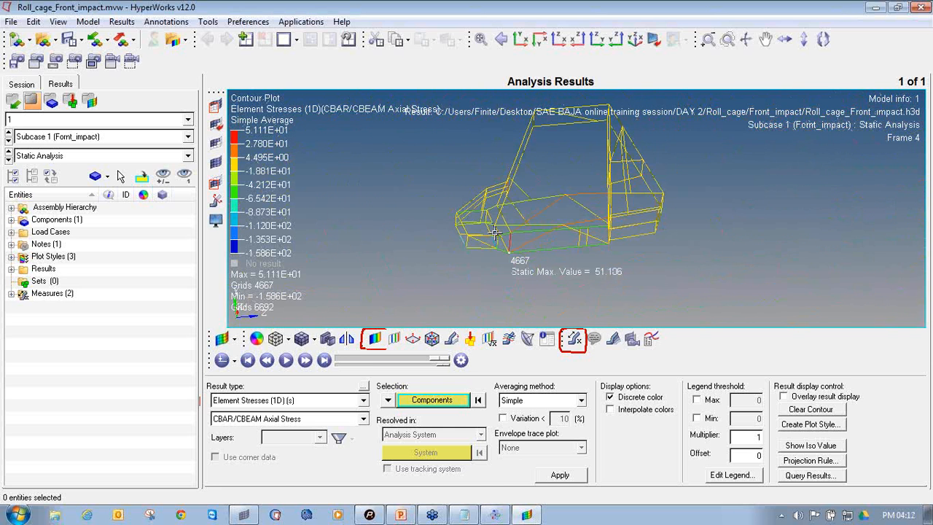
pyautogui.keyDown('ctrl'); pyautogui.scroll(5, 510, 216); pyautogui.keyUp('ctrl')
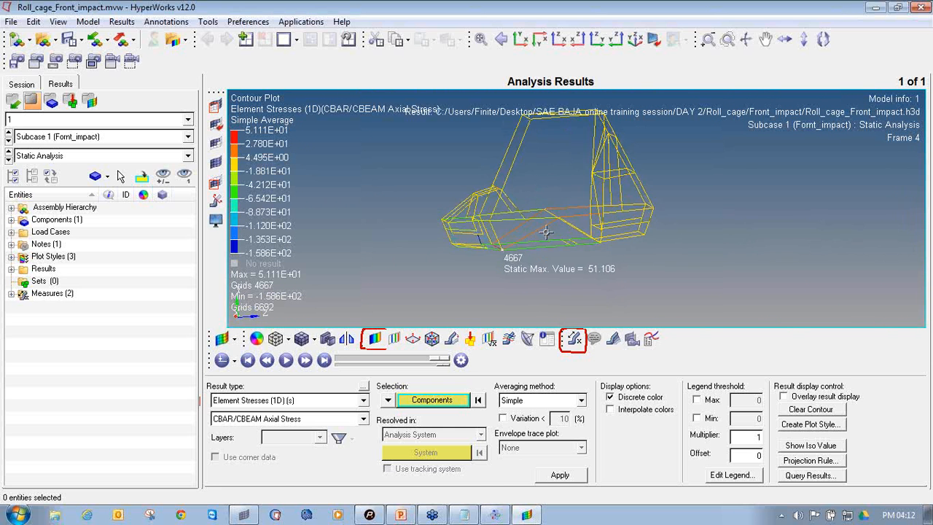
# Turn the roll cage to a side view and start the deformation animation
pyautogui.keyDown('ctrl'); pyautogui.moveTo(549, 266); pyautogui.dragTo(523, 271); pyautogui.keyUp('ctrl')
pyautogui.keyDown('ctrl'); pyautogui.moveTo(473, 295); pyautogui.dragTo(596, 226); pyautogui.keyUp('ctrl')
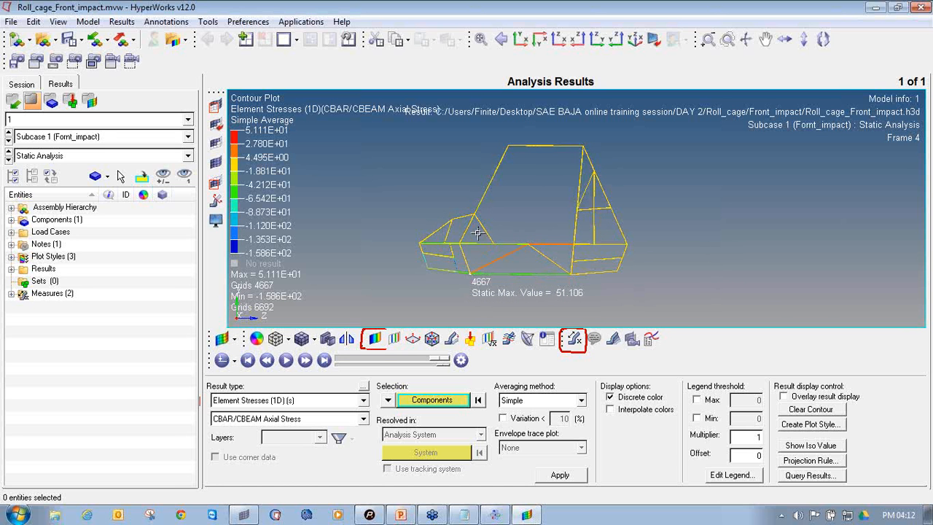
pyautogui.click(286, 360)
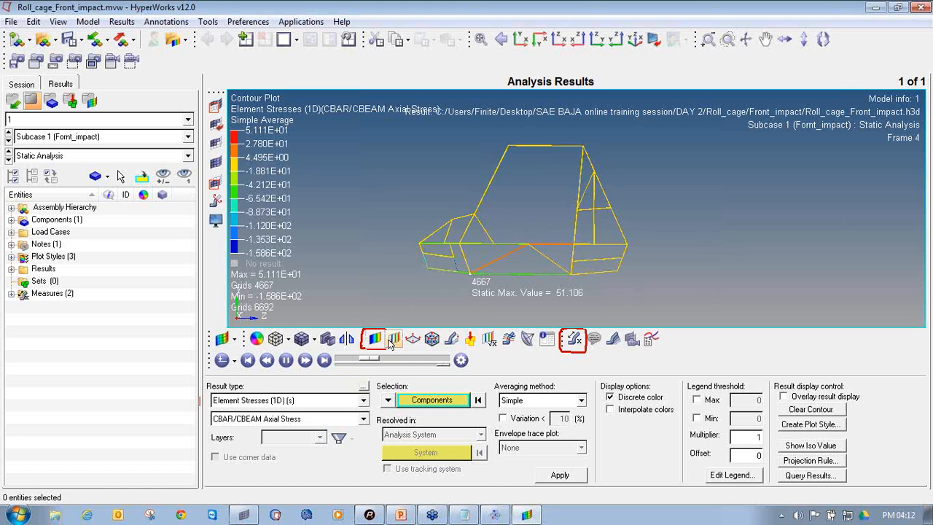
# Plot the displacement magnitude contour on the animated roll cage, resolved in the analysis system
pyautogui.click(306, 400)
pyautogui.click(315, 416)
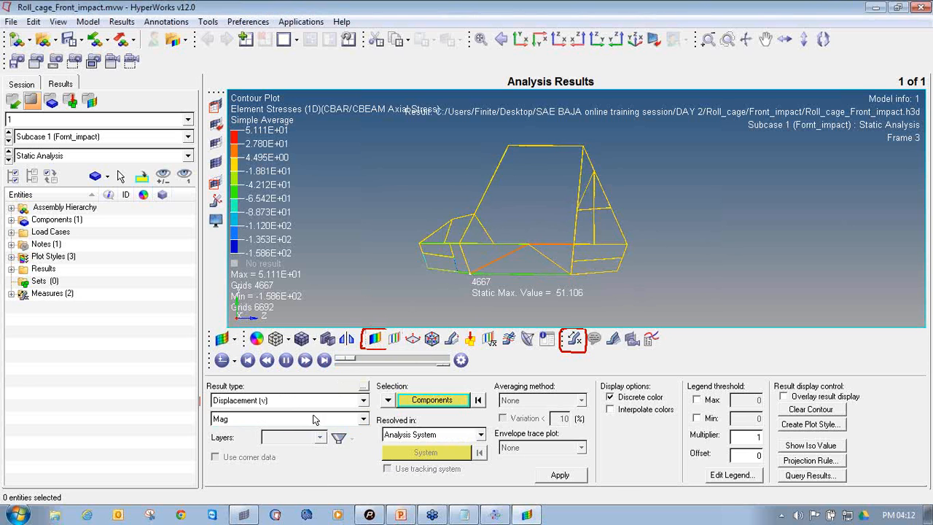
pyautogui.click(576, 476)
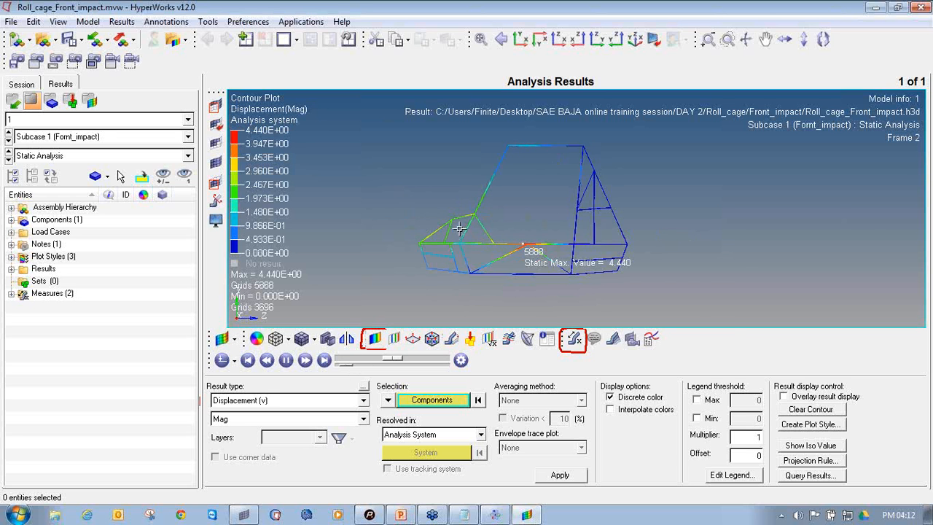
pyautogui.scroll(3, 460, 224)
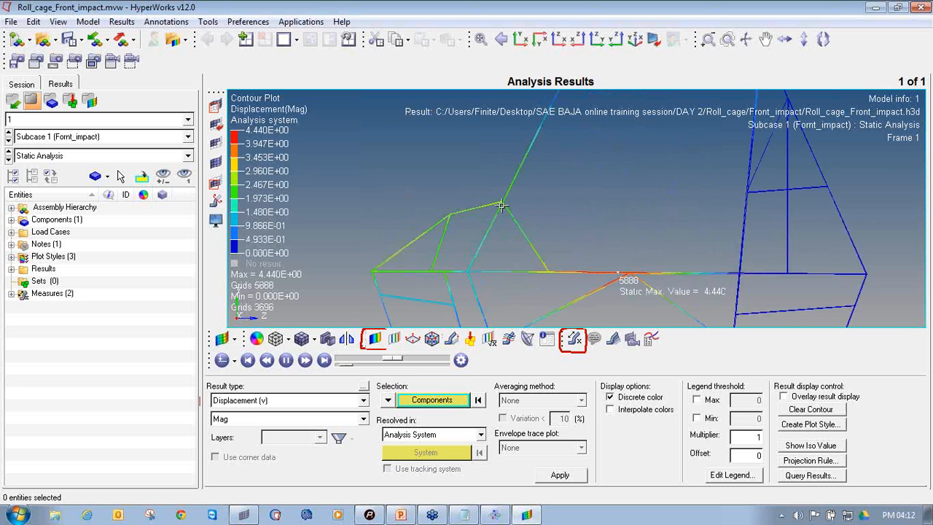
pyautogui.scroll(-2, 513, 212)
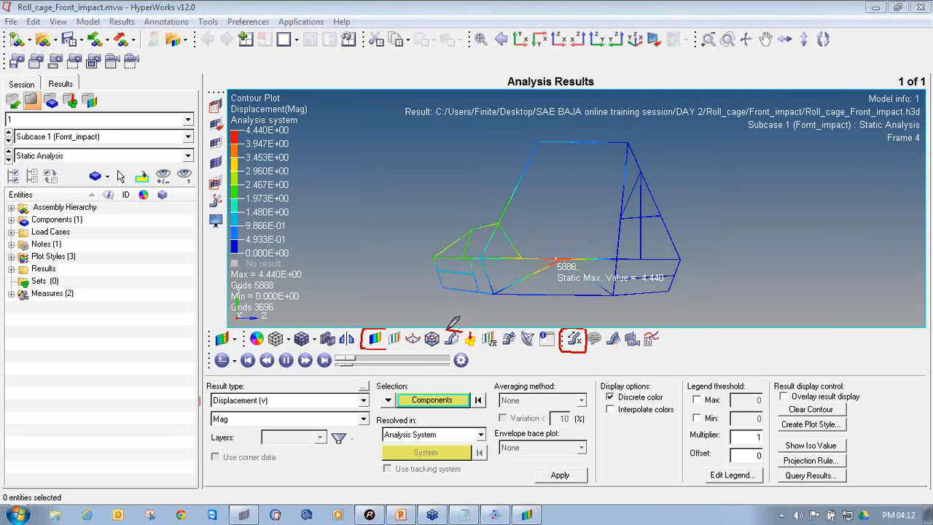
# Exaggerate the deformed shape with a uniform displacement scale factor of 100
pyautogui.moveTo(440, 327); pyautogui.dragTo(462, 351)
pyautogui.click(457, 342)
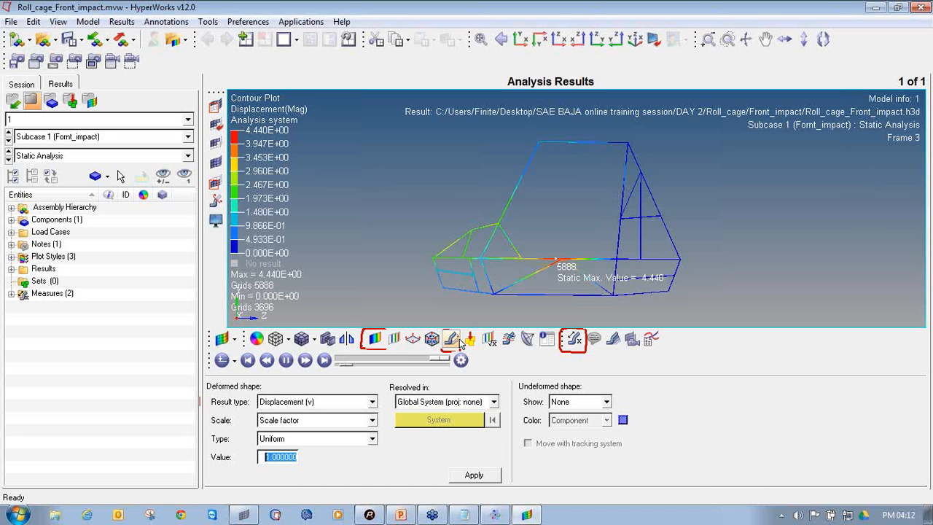
pyautogui.write('1')
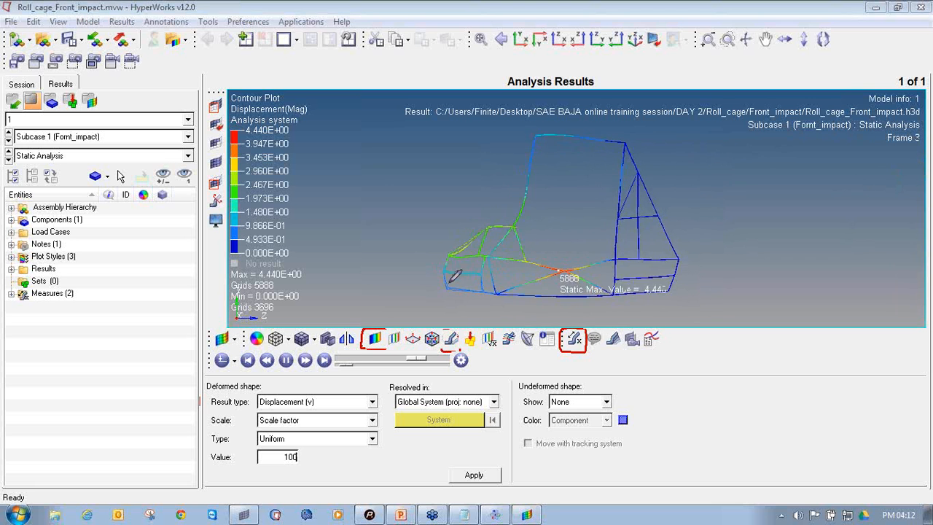
pyautogui.moveTo(452, 321)
pyautogui.mouseDown()
pyautogui.moveTo(457, 350)
pyautogui.moveTo(469, 327)
pyautogui.moveTo(456, 328)
pyautogui.mouseUp()
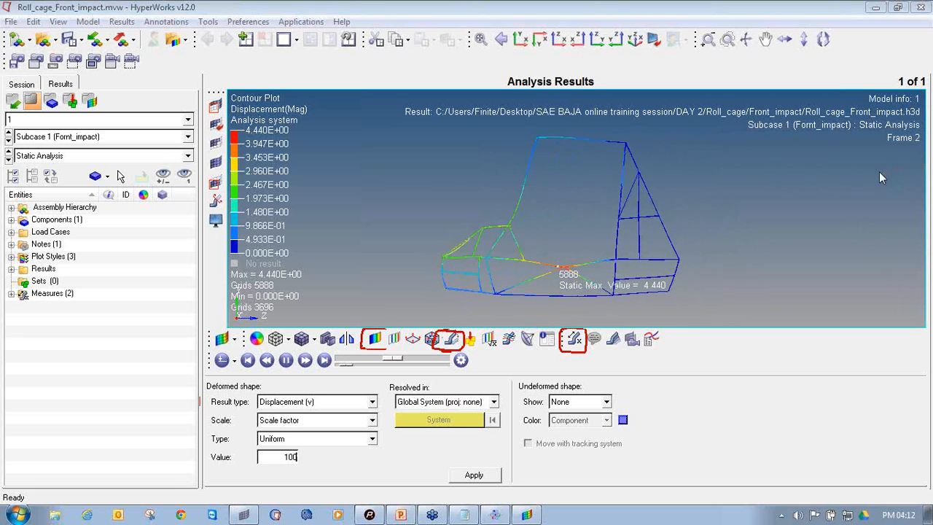
pyautogui.click(452, 340)
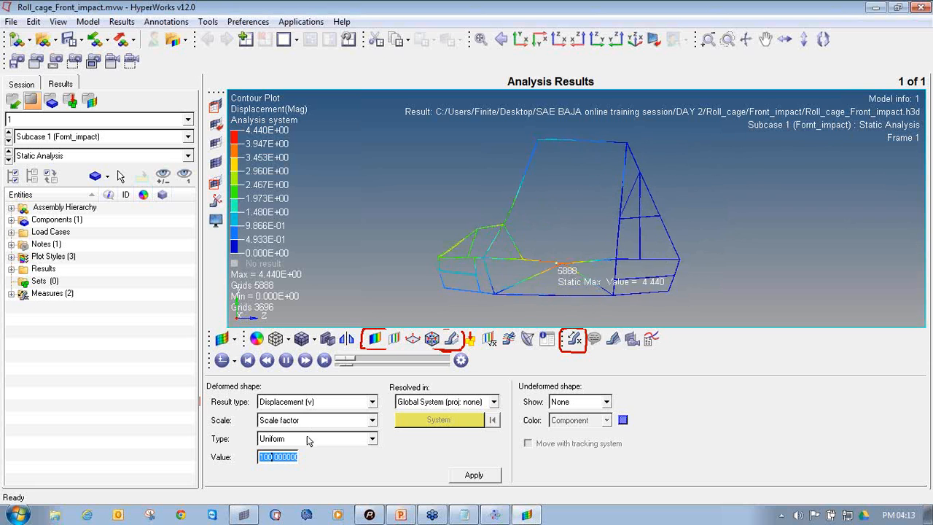
pyautogui.click(279, 457)
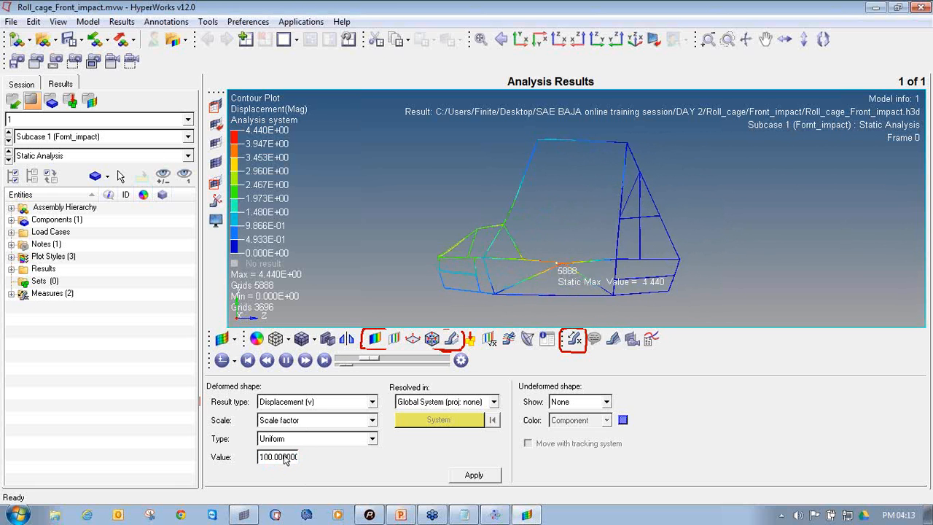
pyautogui.doubleClick(285, 458)
pyautogui.write('10')
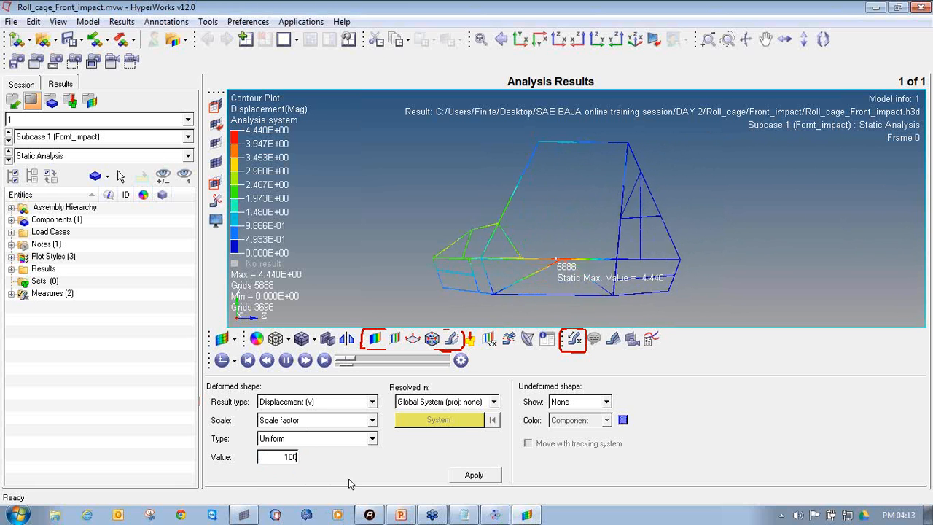
pyautogui.write('0')
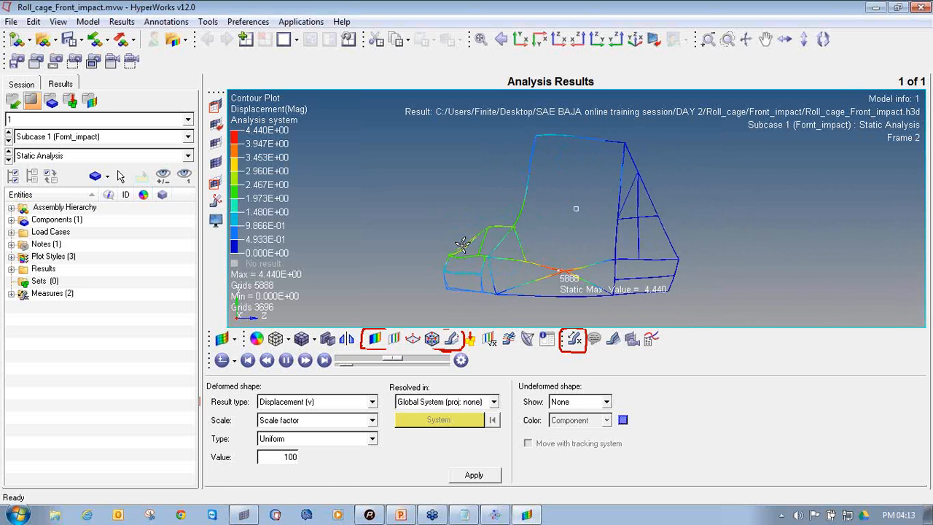
# Plot the Element Stresses (1D) contour for CBAR/CBEAM Axial Stress on the exaggerated deformed cage
pyautogui.keyDown('ctrl'); pyautogui.moveTo(440, 209); pyautogui.dragTo(609, 231); pyautogui.keyUp('ctrl')
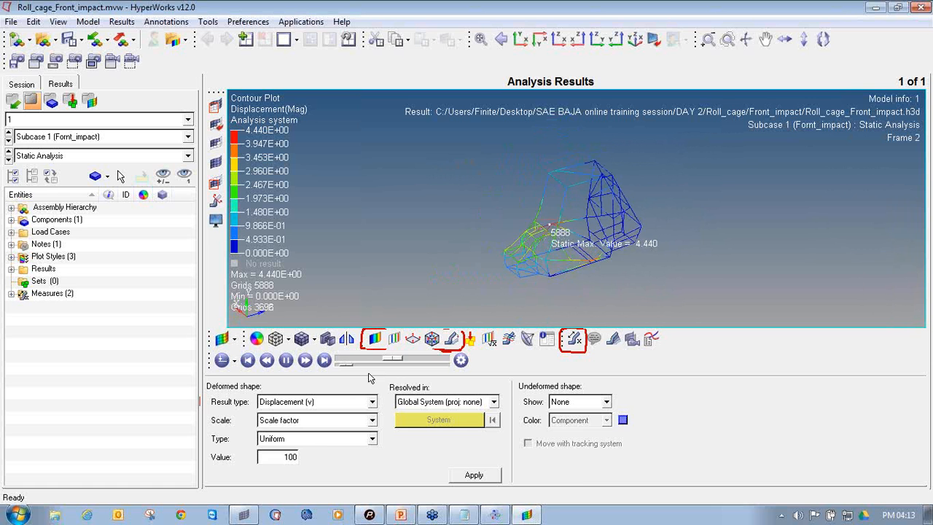
pyautogui.click(374, 338)
pyautogui.click(292, 400)
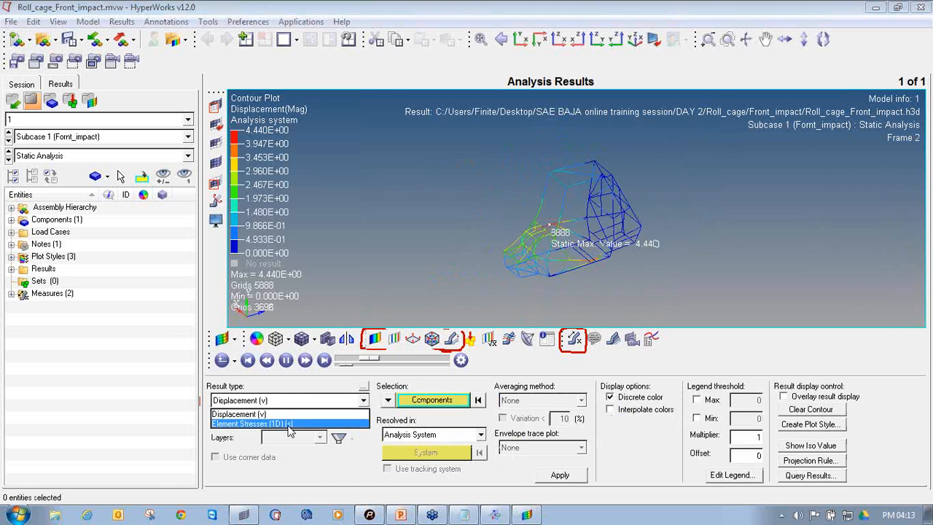
pyautogui.click(289, 424)
pyautogui.click(292, 418)
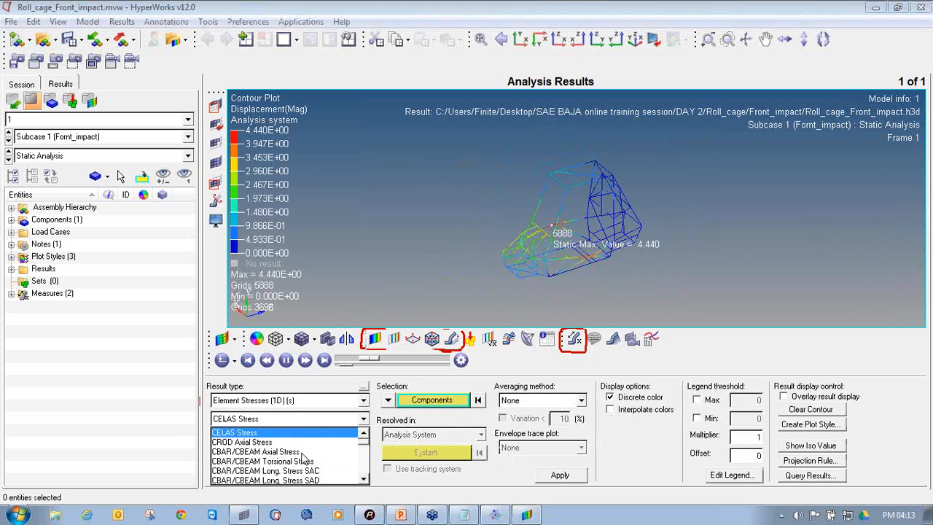
pyautogui.click(297, 452)
pyautogui.click(560, 474)
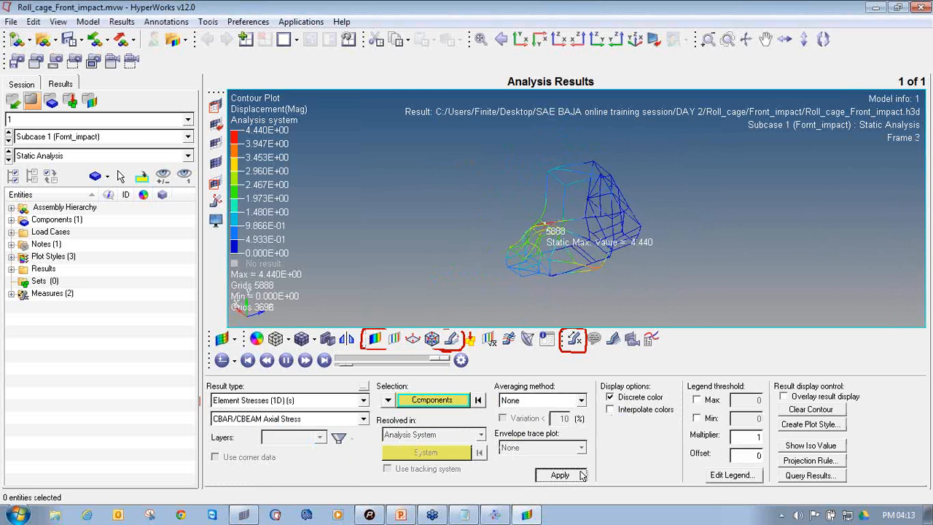
# Apply the Simple averaging method to the axial stress contour
pyautogui.click(556, 401)
pyautogui.click(544, 424)
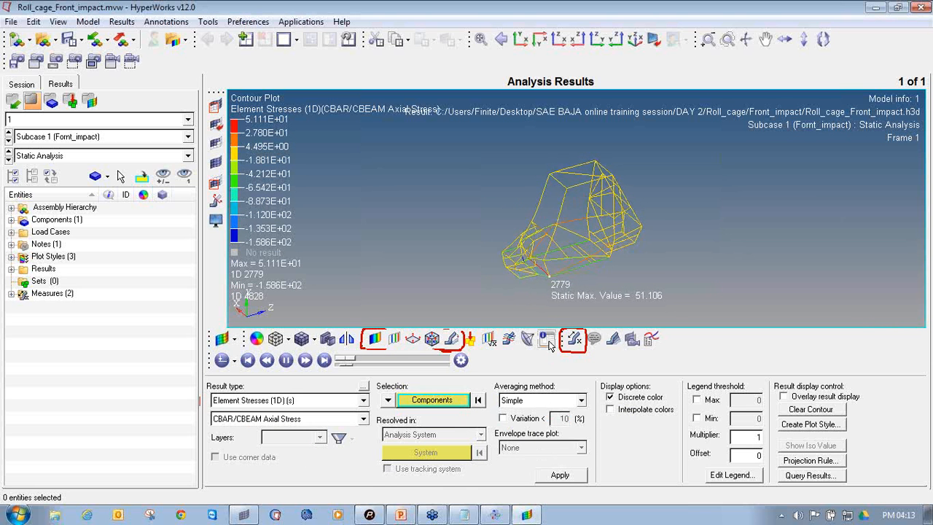
pyautogui.click(559, 474)
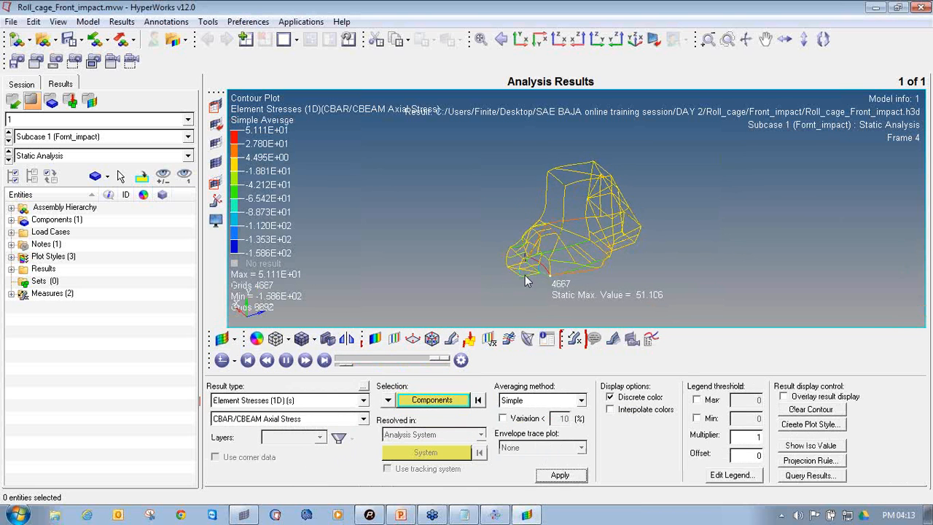